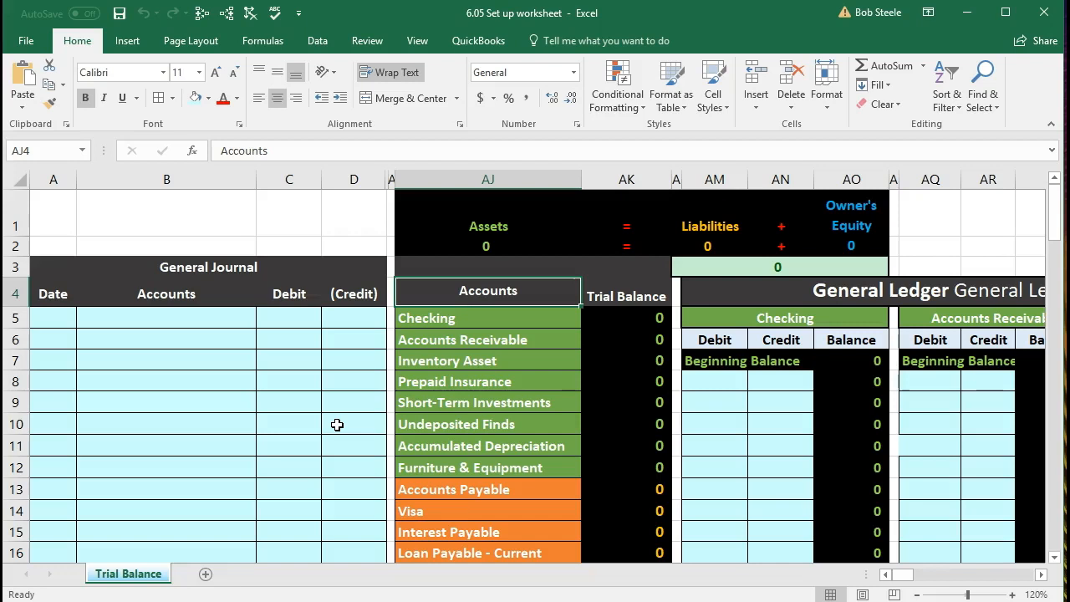
# Step: Examine the color-coded account list in column AJ, from Checking through the liability and equity groups to the income and expense accounts
pyautogui.click(418, 326)
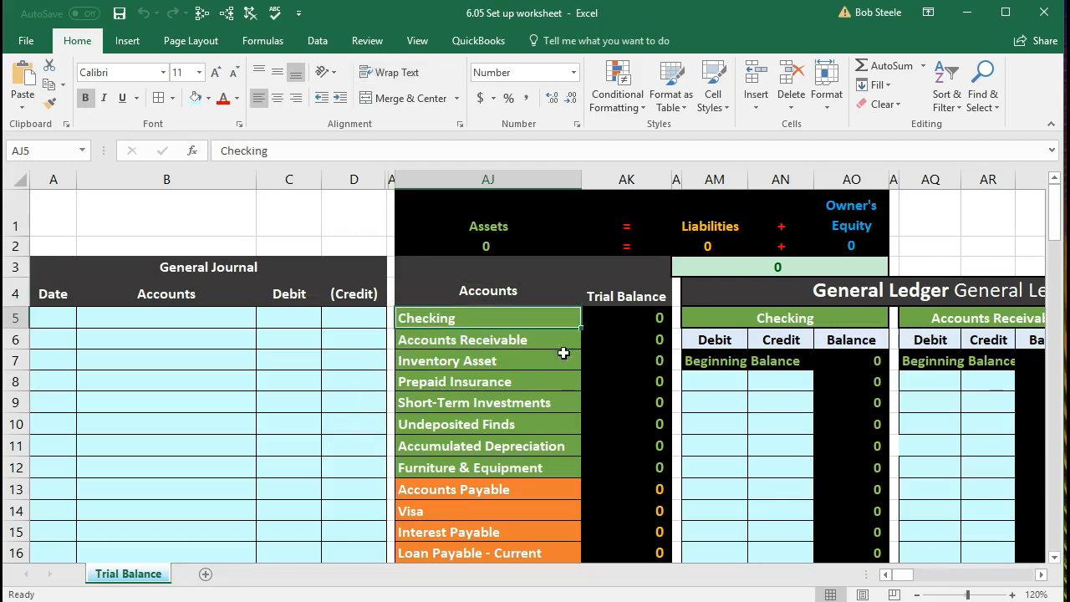
pyautogui.scroll(-1, 713, 352)
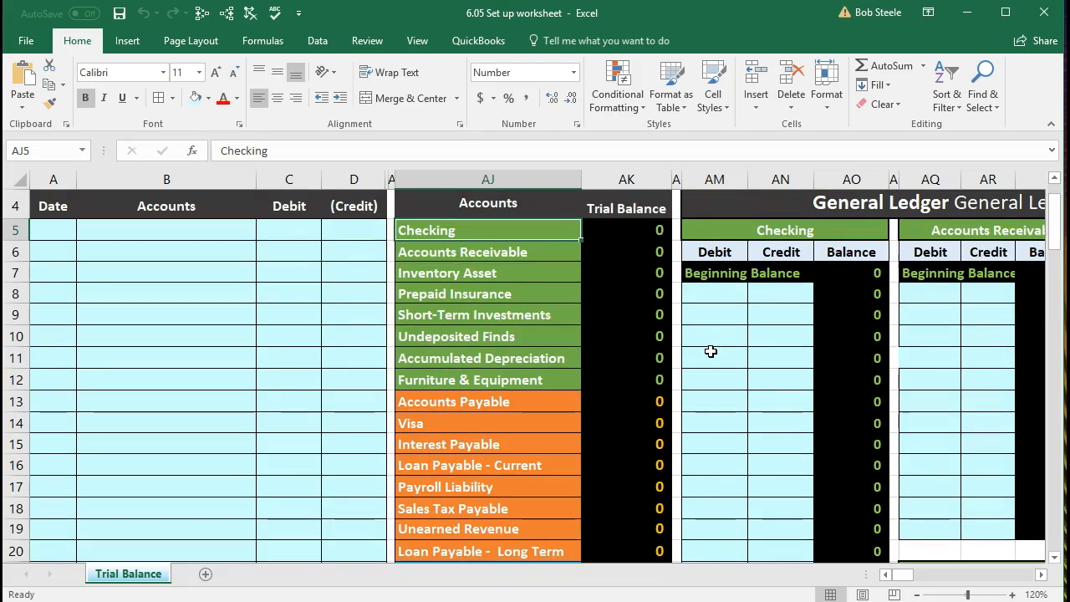
pyautogui.moveTo(453, 240); pyautogui.dragTo(438, 522)
pyautogui.scroll(-1, 442, 363)
pyautogui.scroll(-1, 440, 454)
pyautogui.click(439, 452)
pyautogui.scroll(-1, 438, 456)
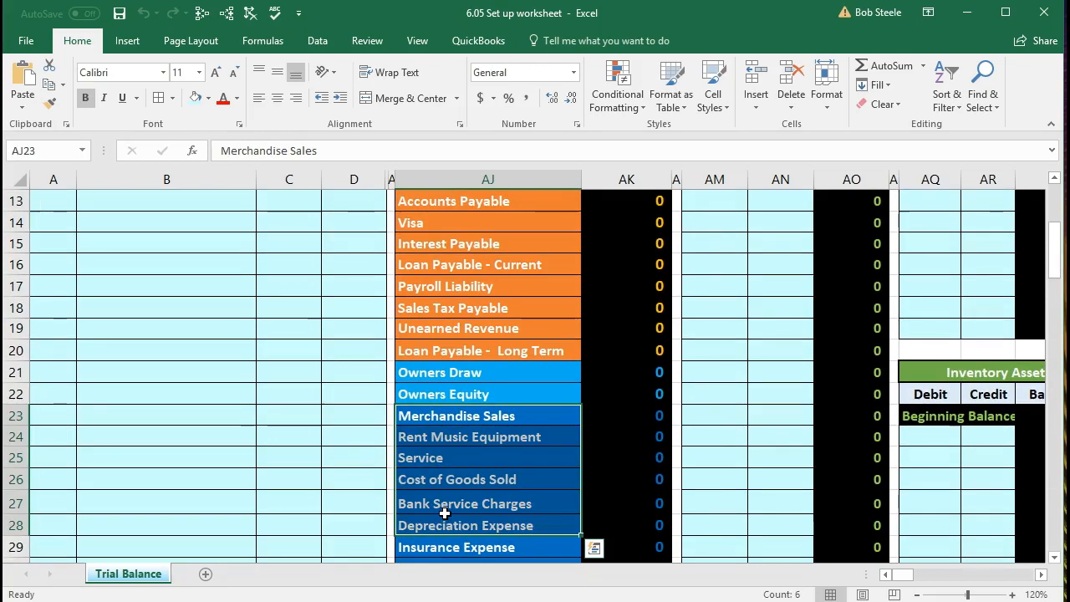
pyautogui.scroll(3, 443, 510)
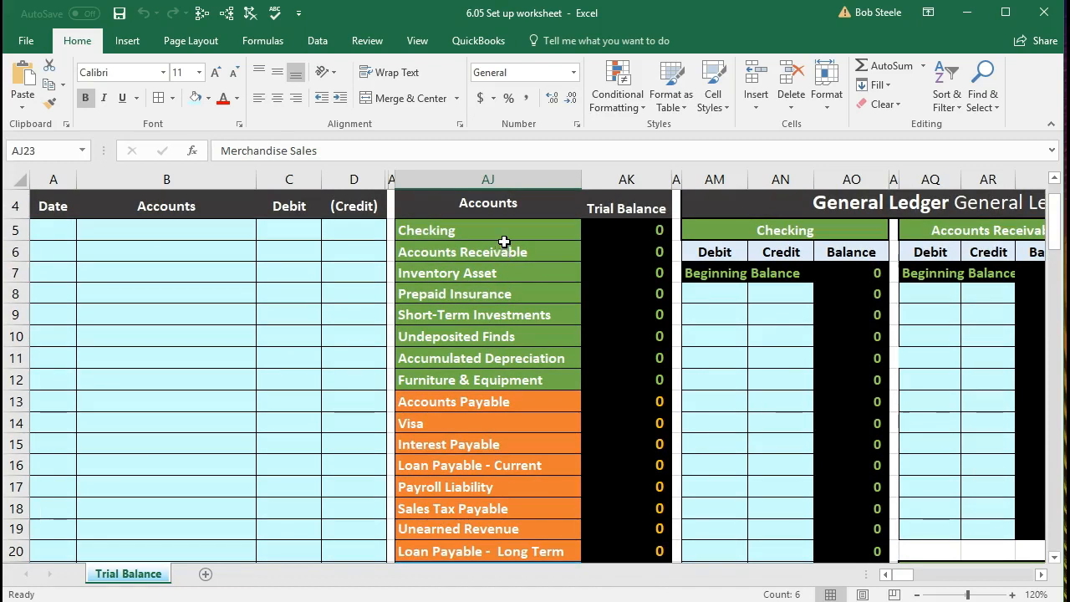
pyautogui.scroll(1, 504, 244)
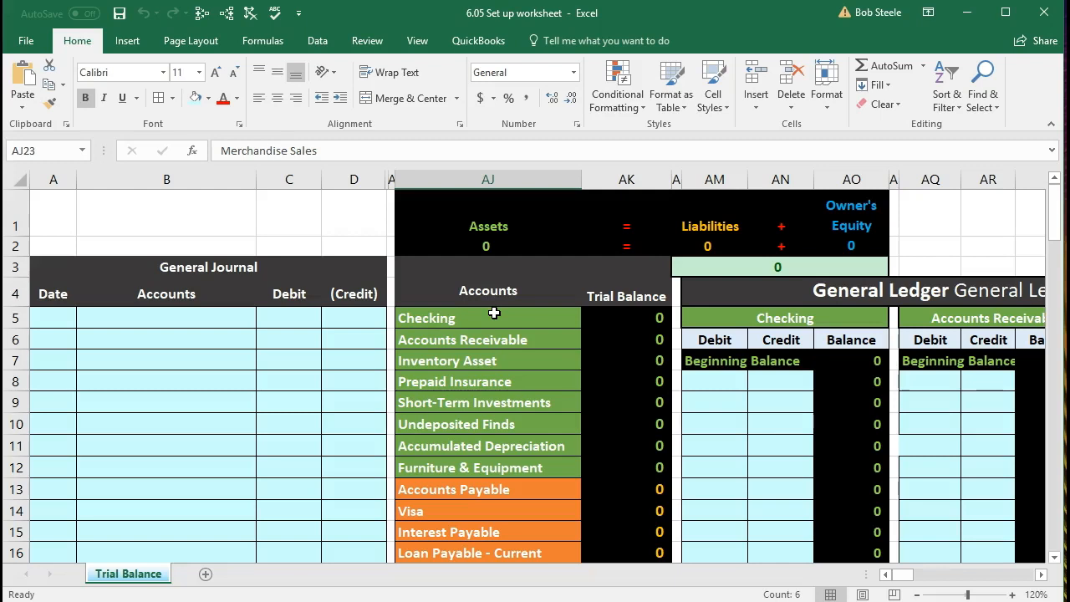
# Step: Review how the account list is ordered, highlighting Checking through Accumulated Depreciation, and Bank Service Charges through Interest Income
pyautogui.moveTo(494, 312); pyautogui.dragTo(479, 444)
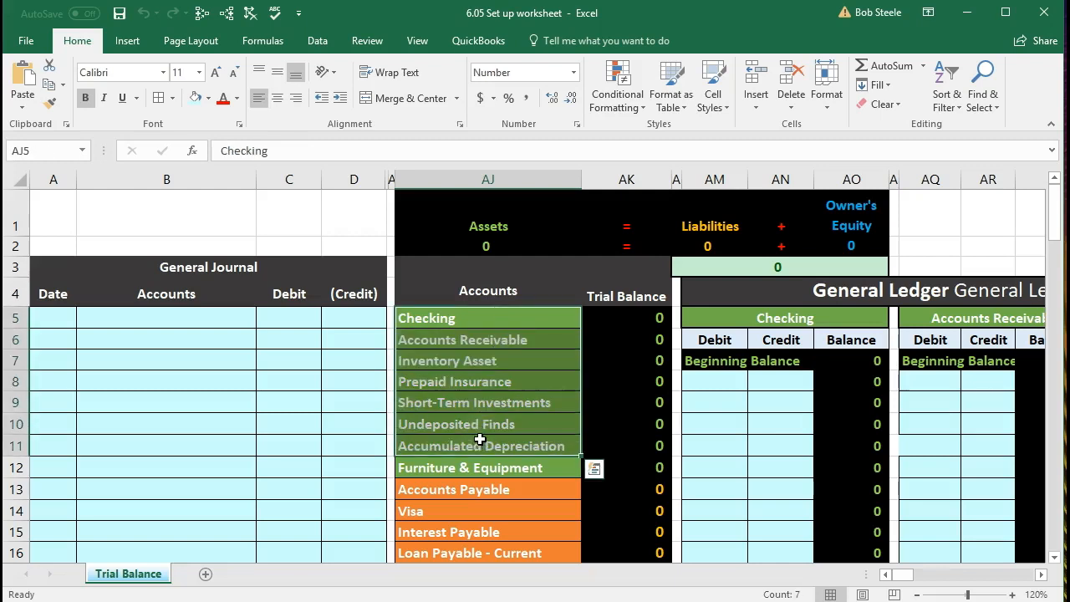
pyautogui.scroll(-1, 479, 435)
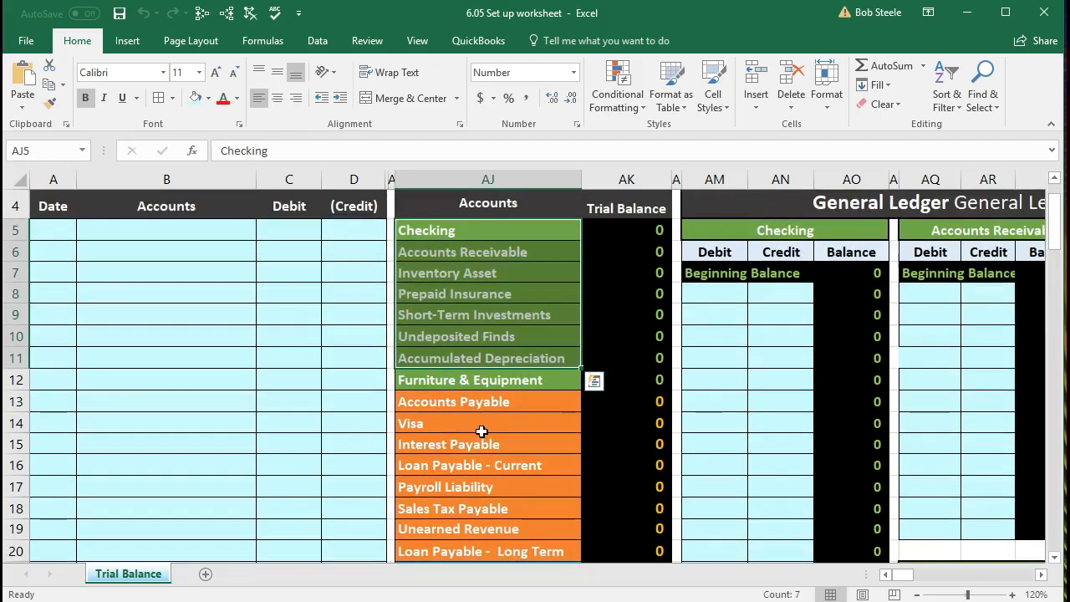
pyautogui.scroll(-1, 481, 428)
pyautogui.scroll(-1, 481, 425)
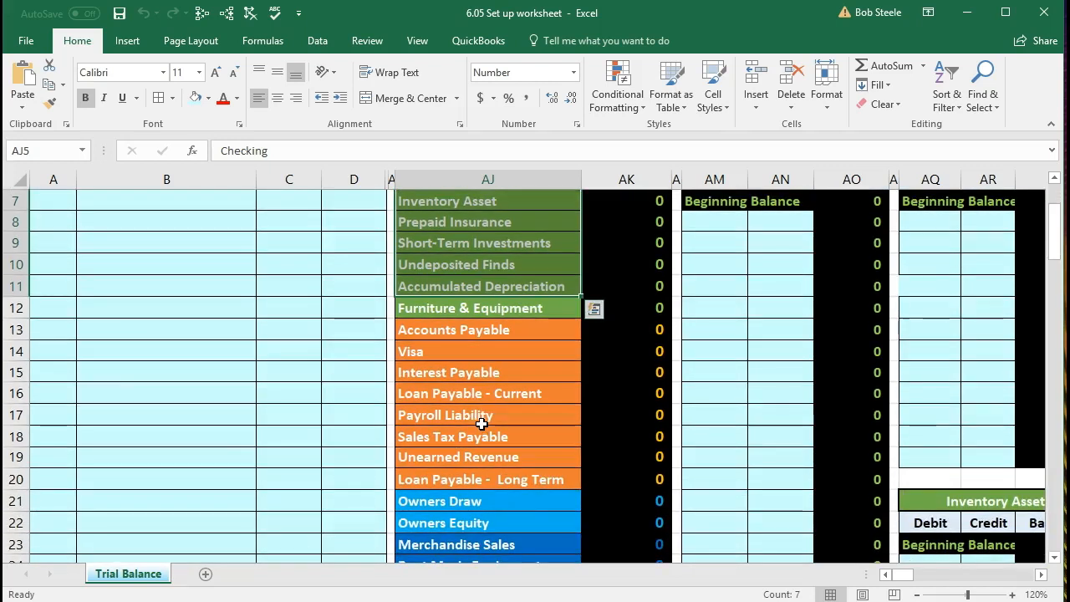
pyautogui.scroll(2, 482, 423)
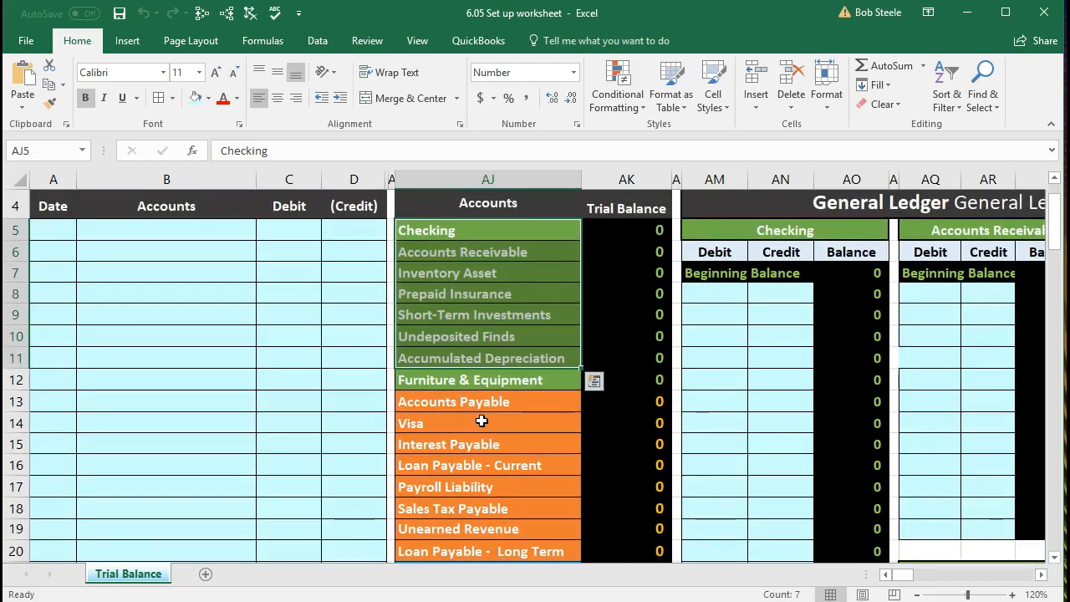
pyautogui.scroll(-4, 481, 421)
pyautogui.scroll(-3, 482, 420)
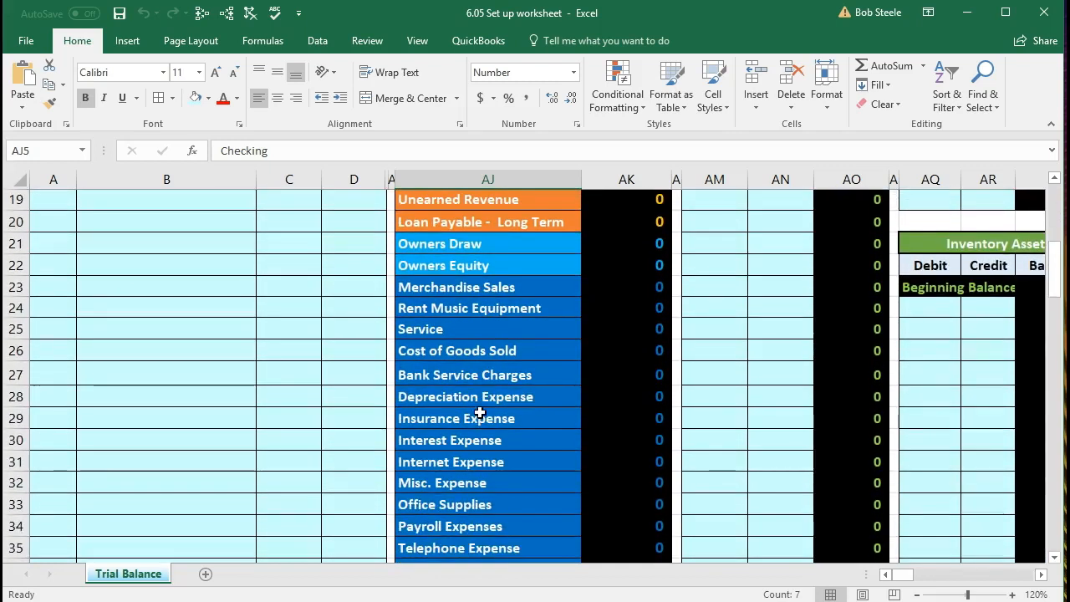
pyautogui.moveTo(442, 312); pyautogui.dragTo(441, 518)
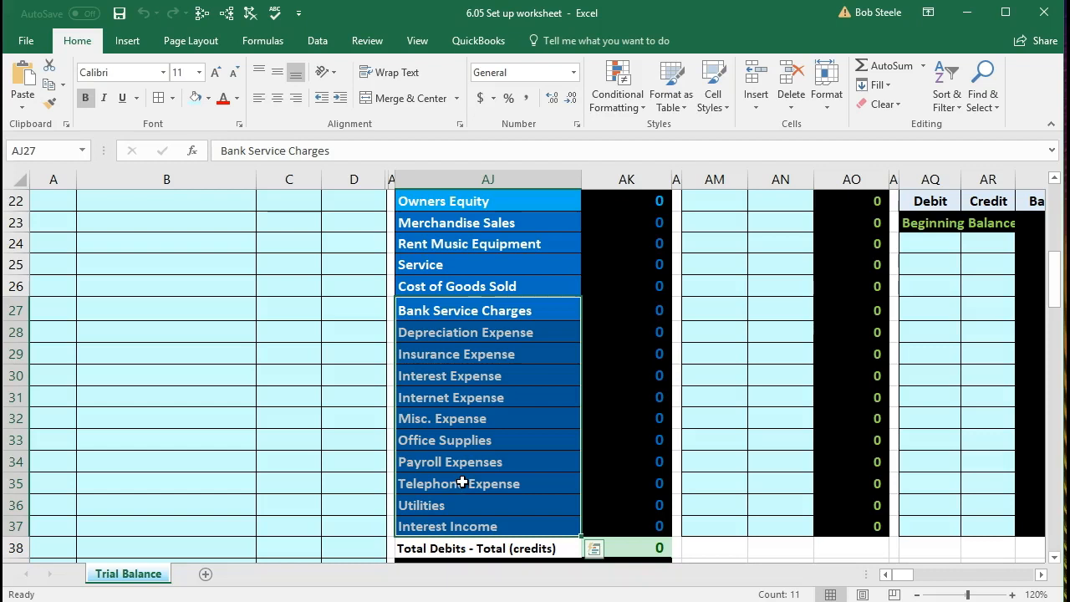
pyautogui.scroll(4, 635, 437)
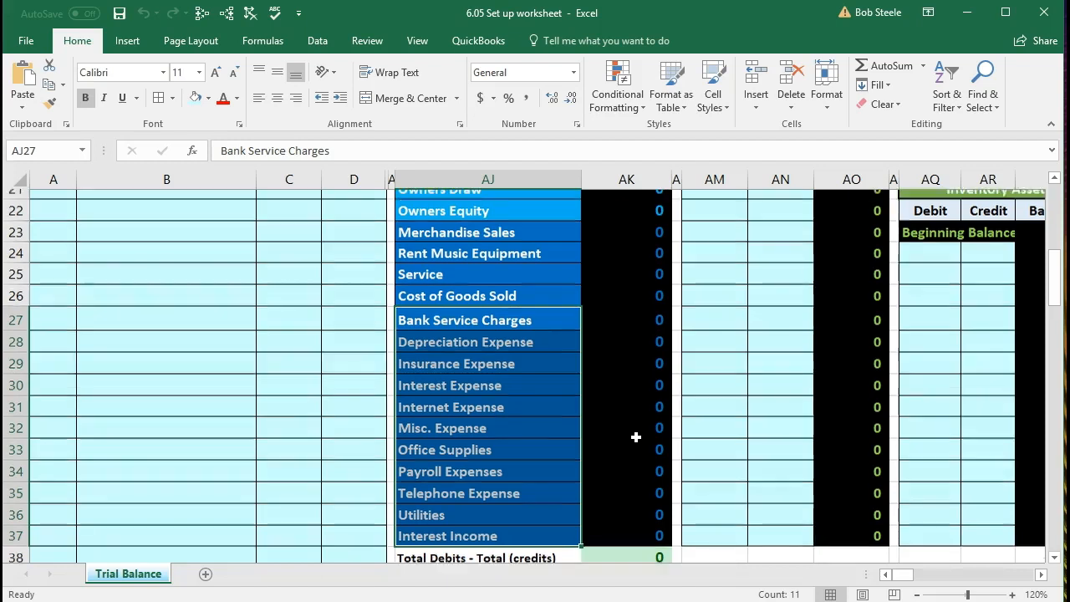
pyautogui.scroll(3, 635, 437)
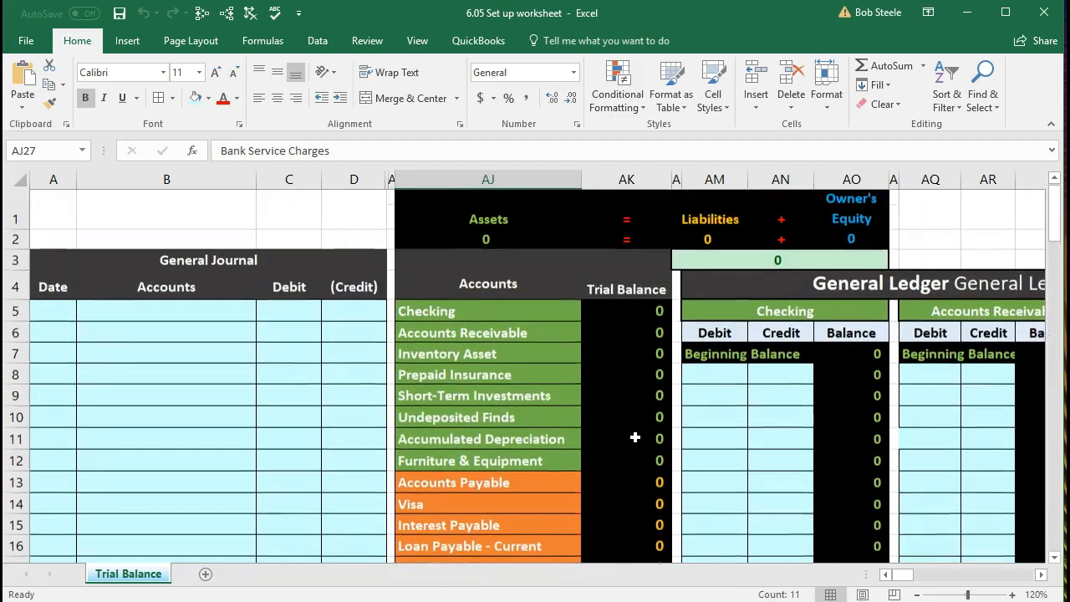
# Step: Go through the green asset accounts one by one, from Checking in AJ5 to Furniture & Equipment in AJ12
pyautogui.click(500, 301)
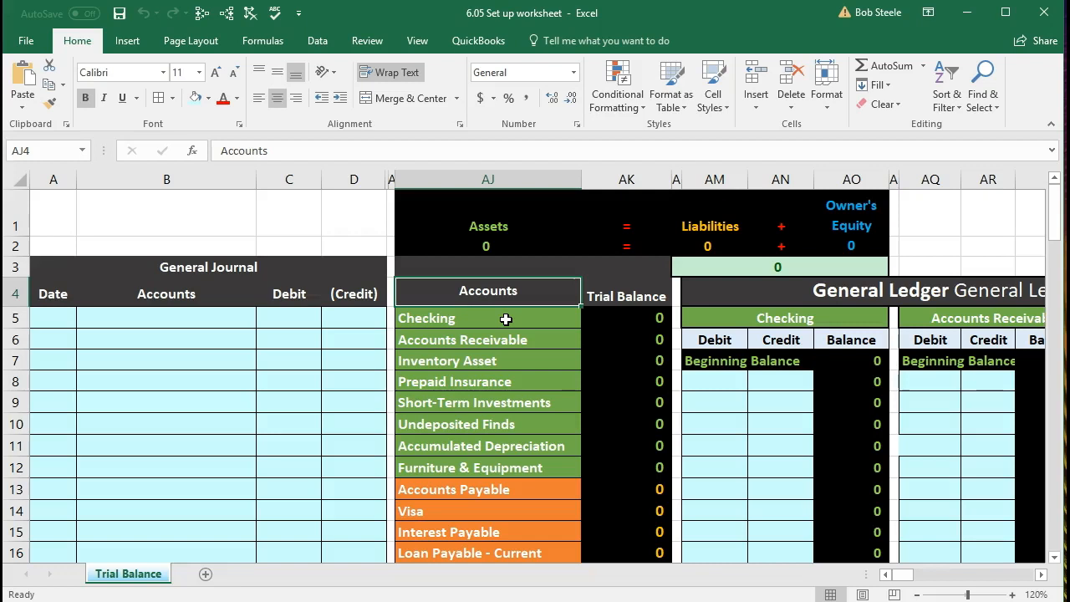
pyautogui.click(506, 319)
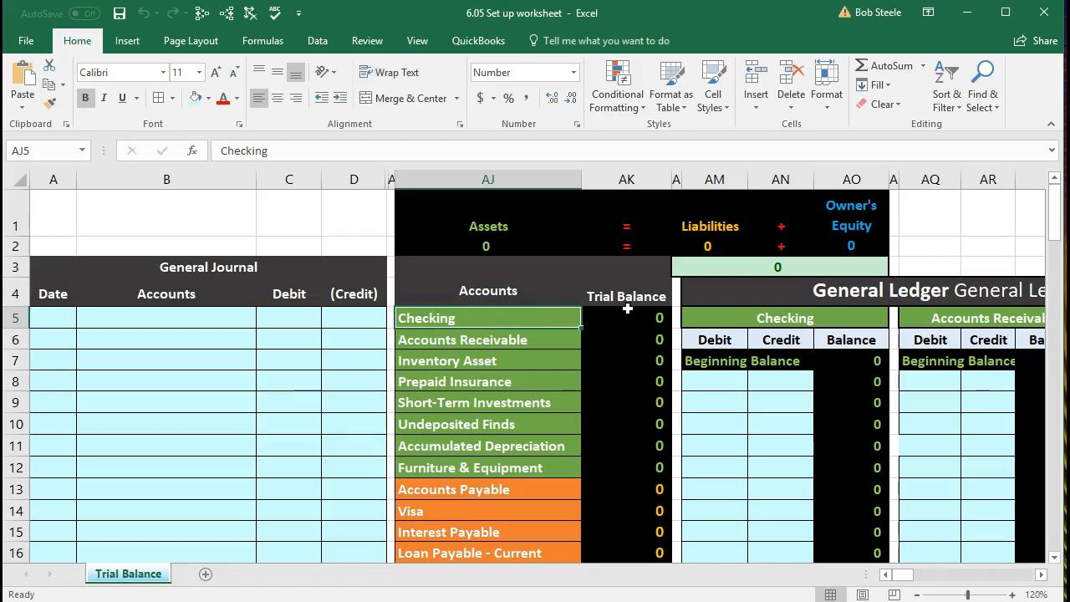
pyautogui.press('Down')
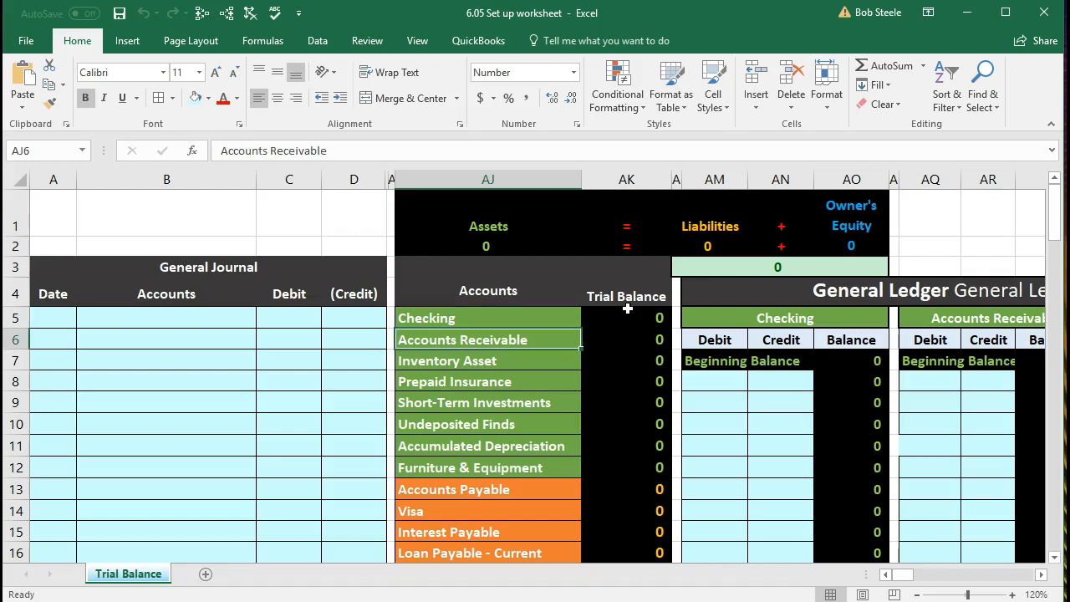
pyautogui.press('Down')
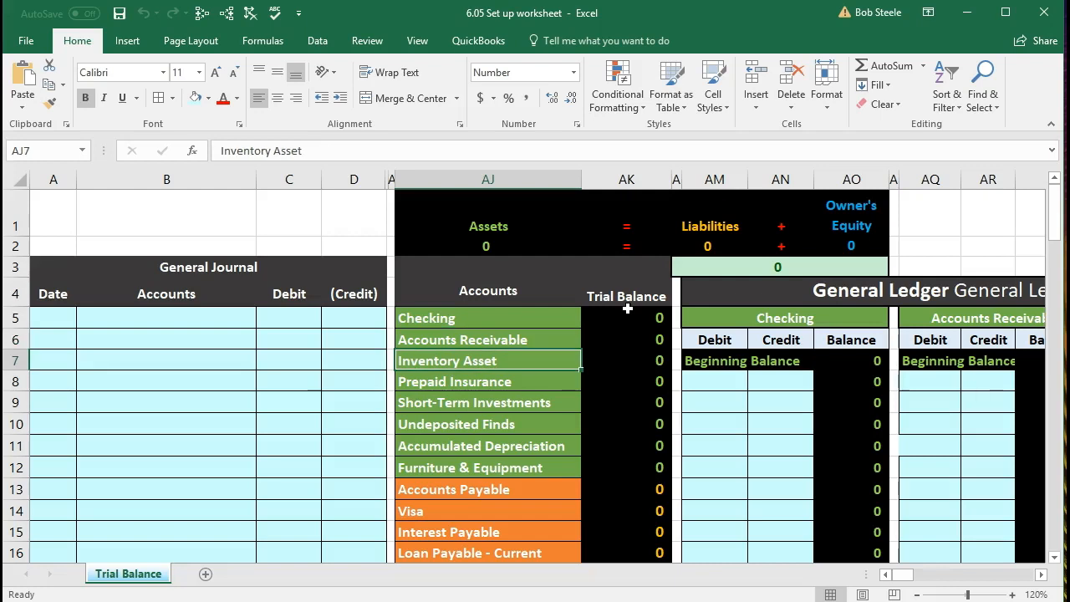
pyautogui.press('Down')
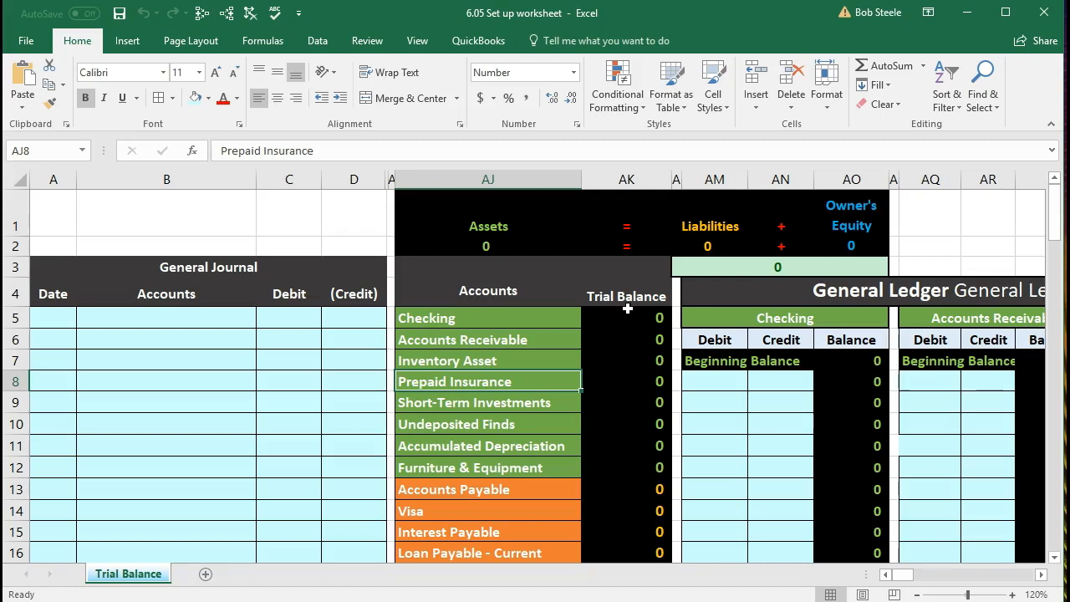
pyautogui.press('Down')
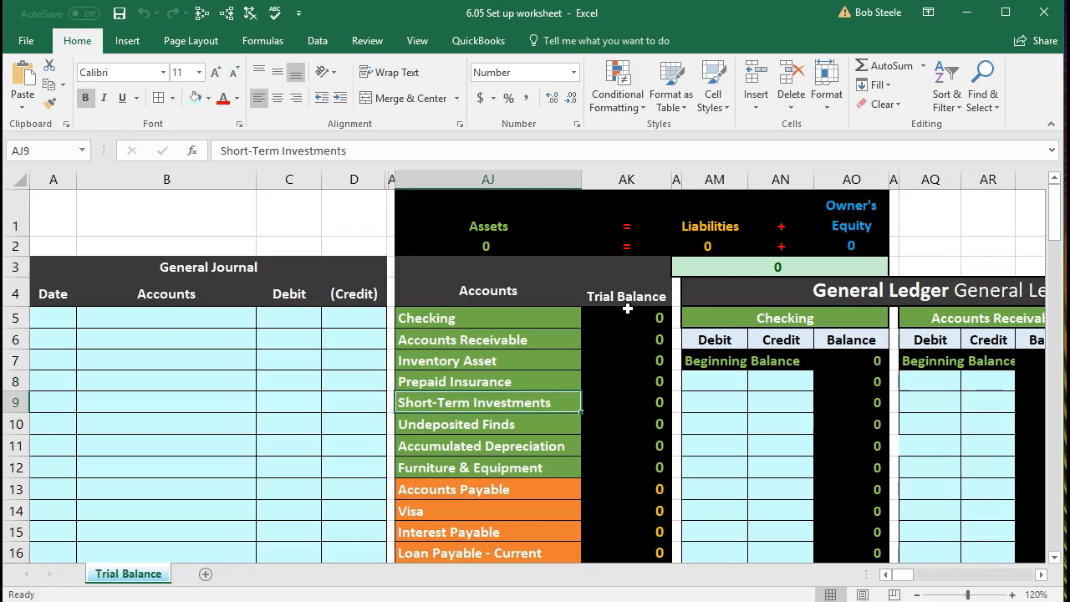
pyautogui.press('Down')
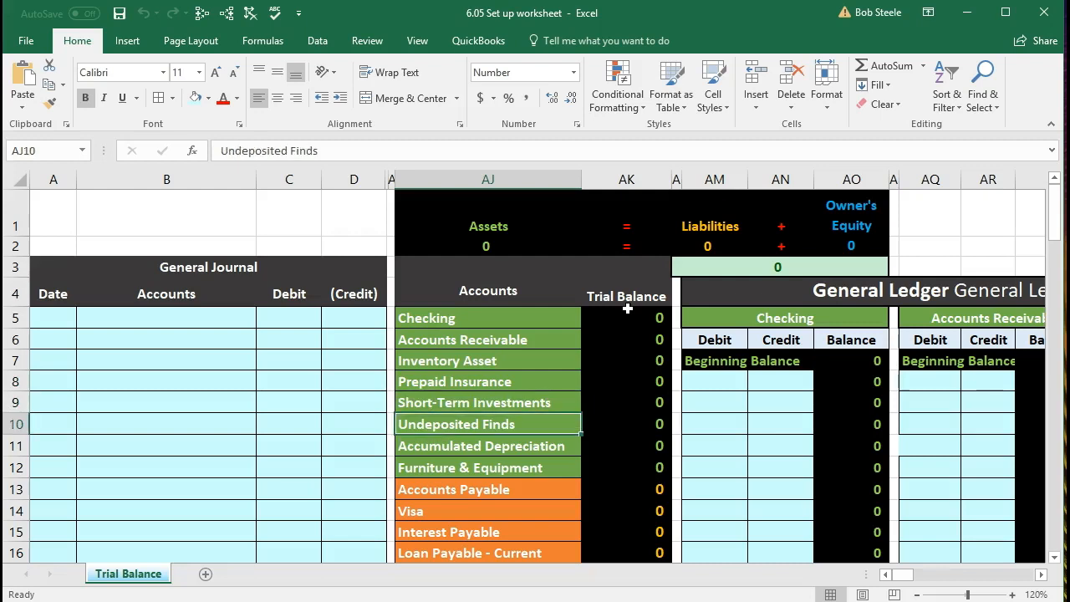
pyautogui.press('Down')
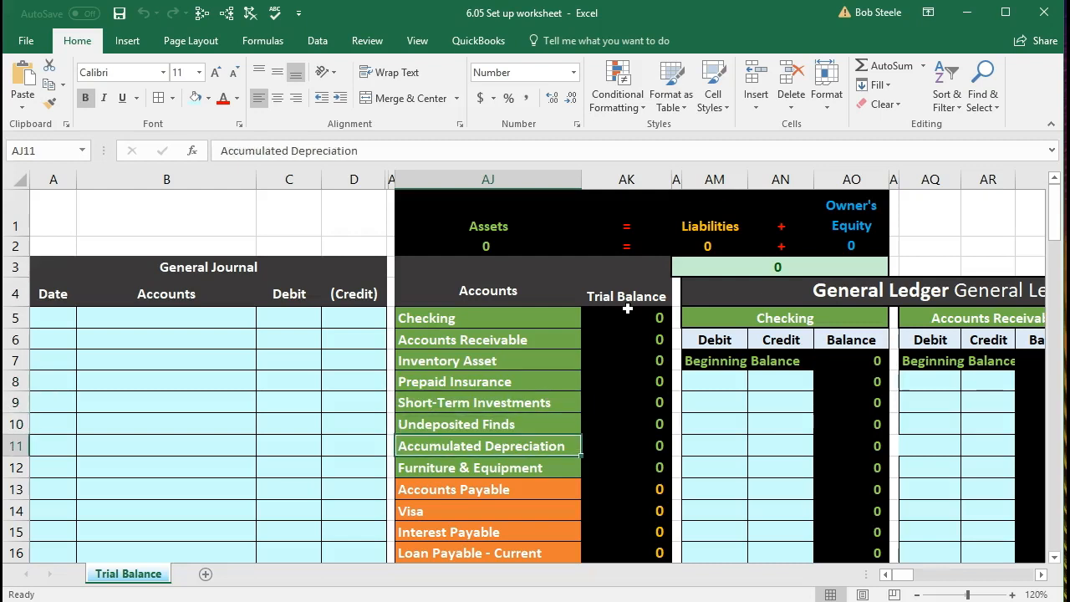
pyautogui.press('Down')
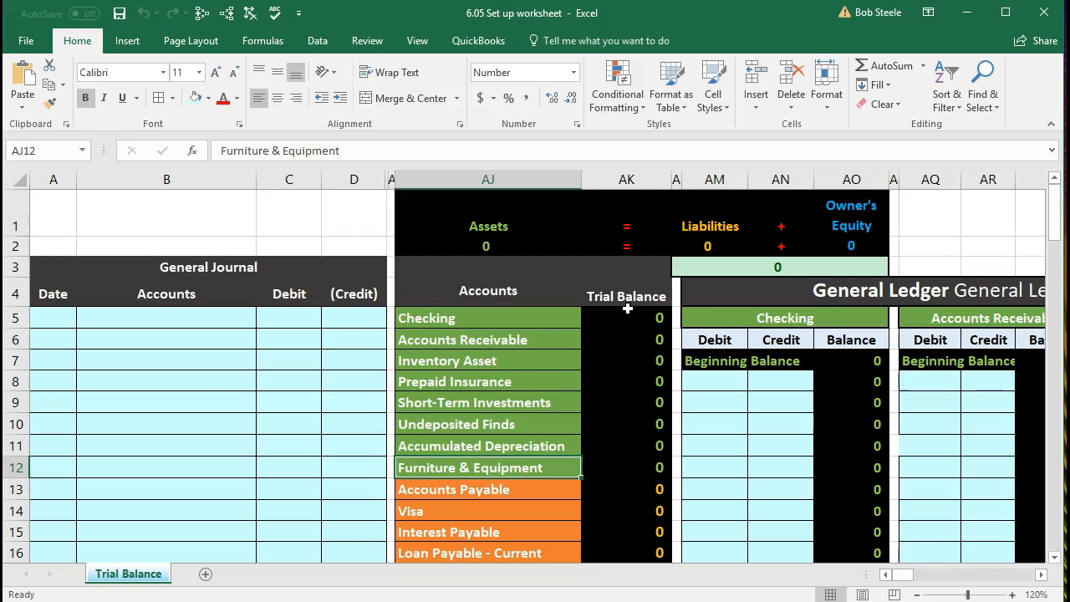
# Step: Go through the orange liability accounts one by one, from Accounts Payable in AJ13 to Loan Payable - Long Term in AJ20
pyautogui.scroll(-2, 626, 308)
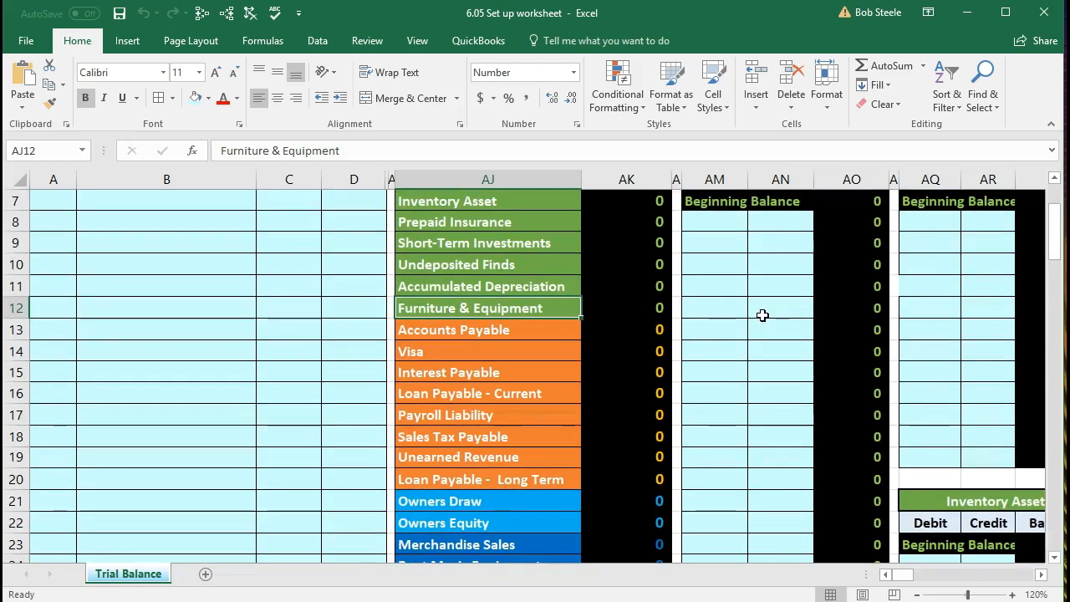
pyautogui.press('Down')
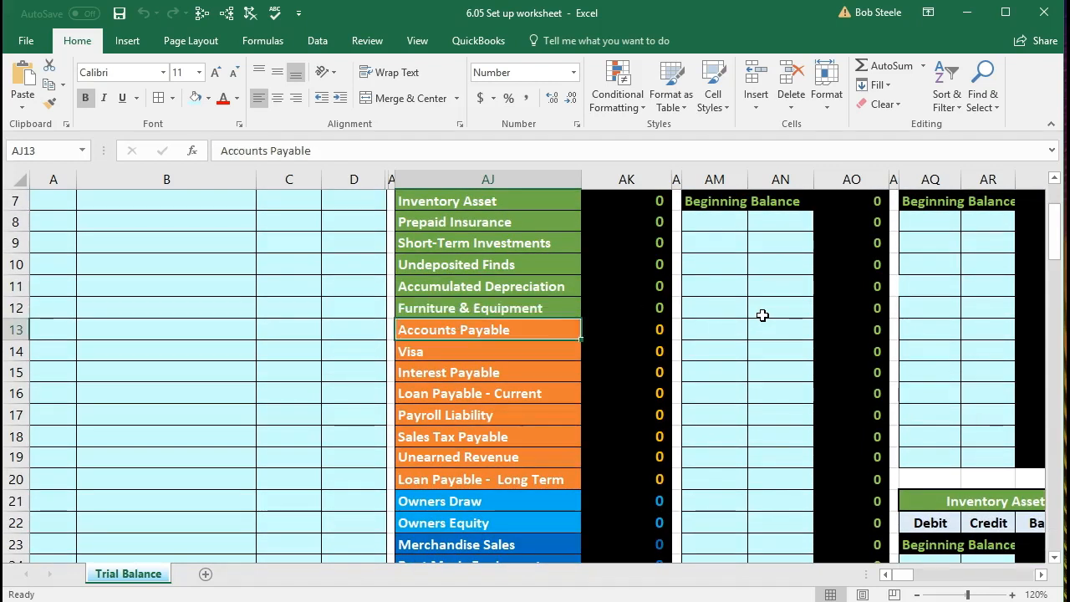
pyautogui.press('Down')
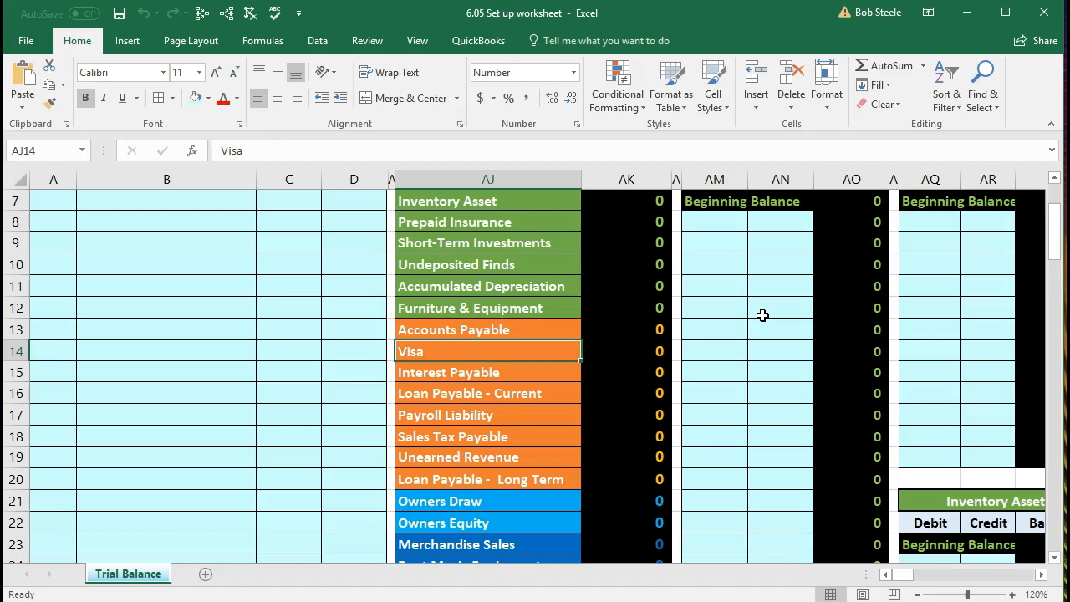
pyautogui.press('Down')
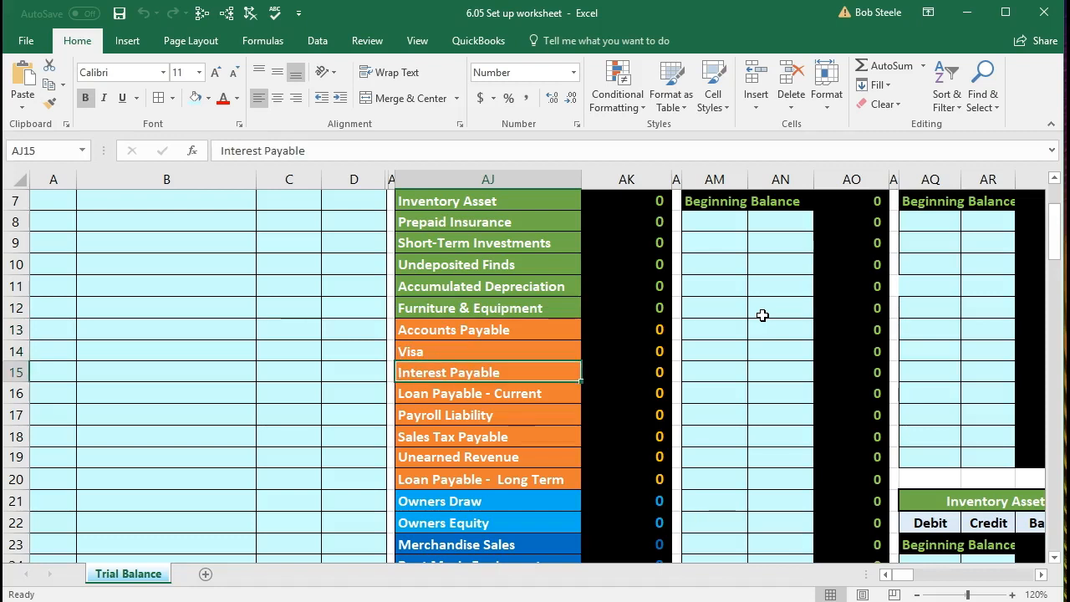
pyautogui.press('Down')
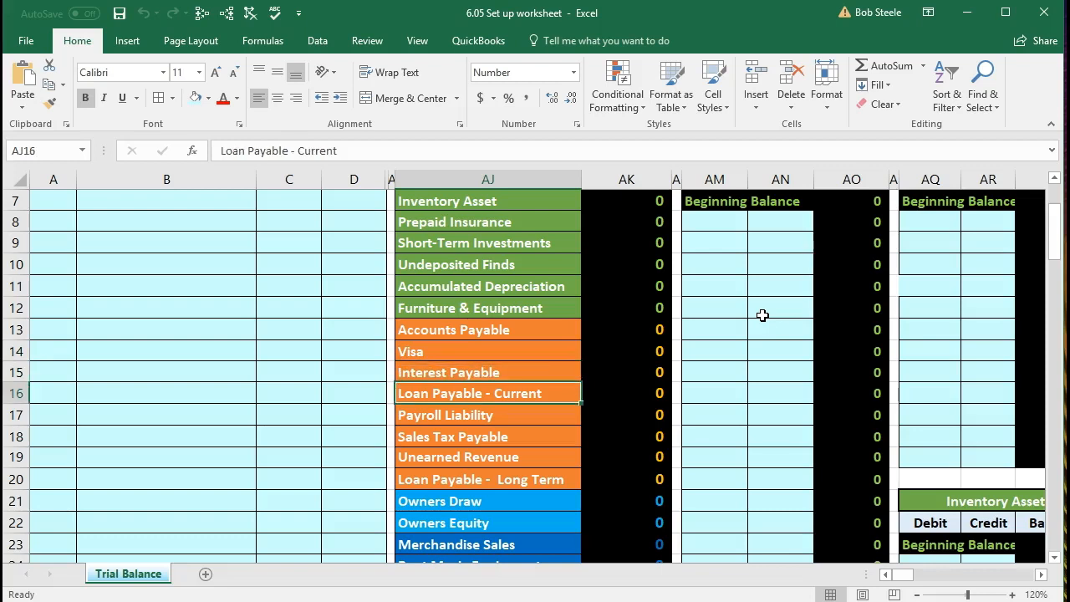
pyautogui.press('Down')
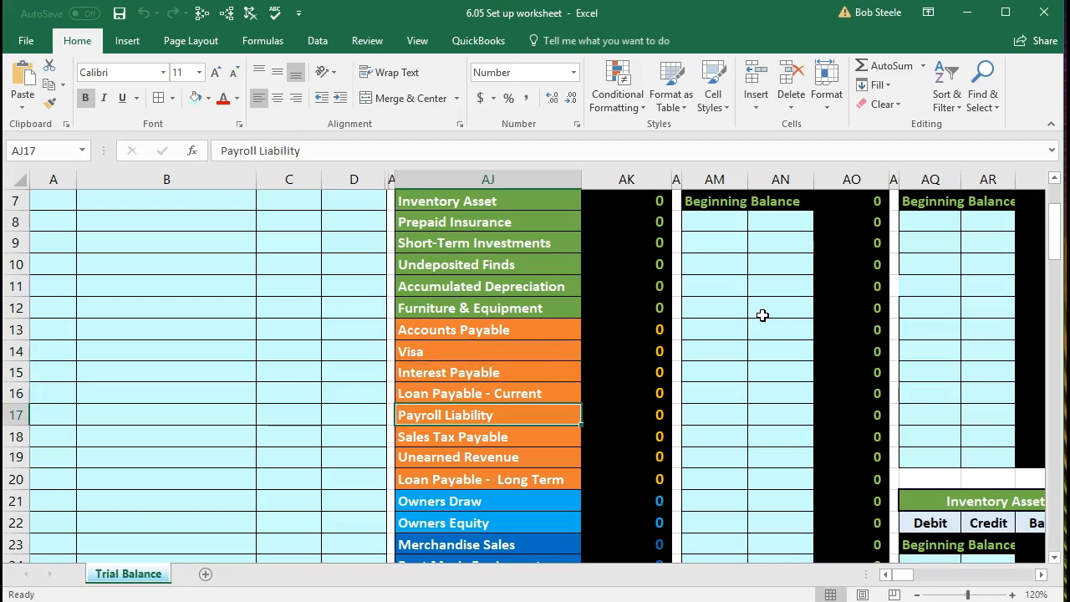
pyautogui.press('Down')
pyautogui.press('Down')
pyautogui.press('Down')
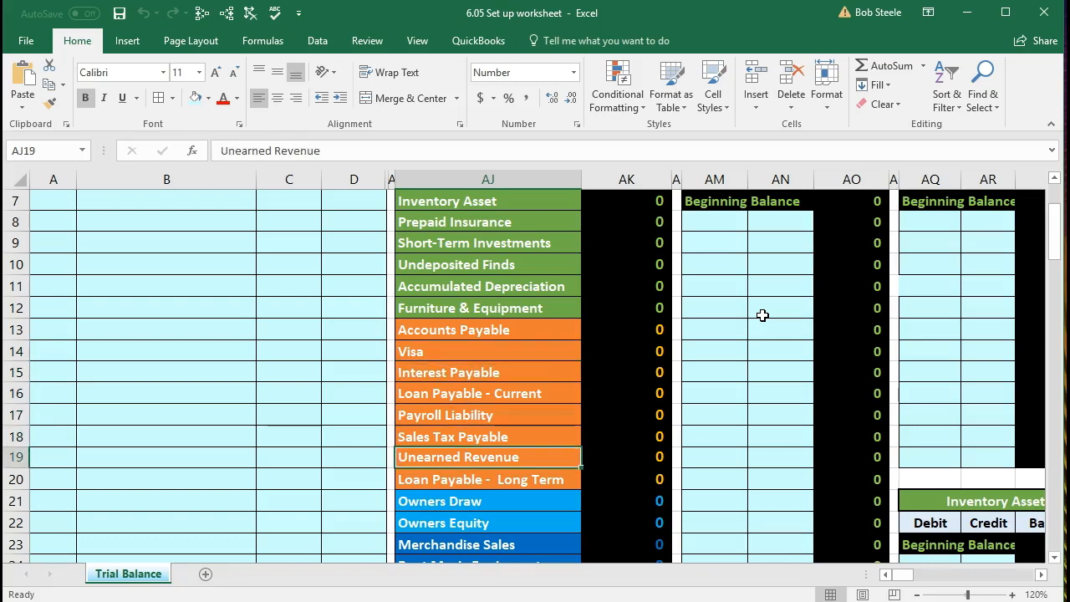
pyautogui.scroll(-3, 762, 315)
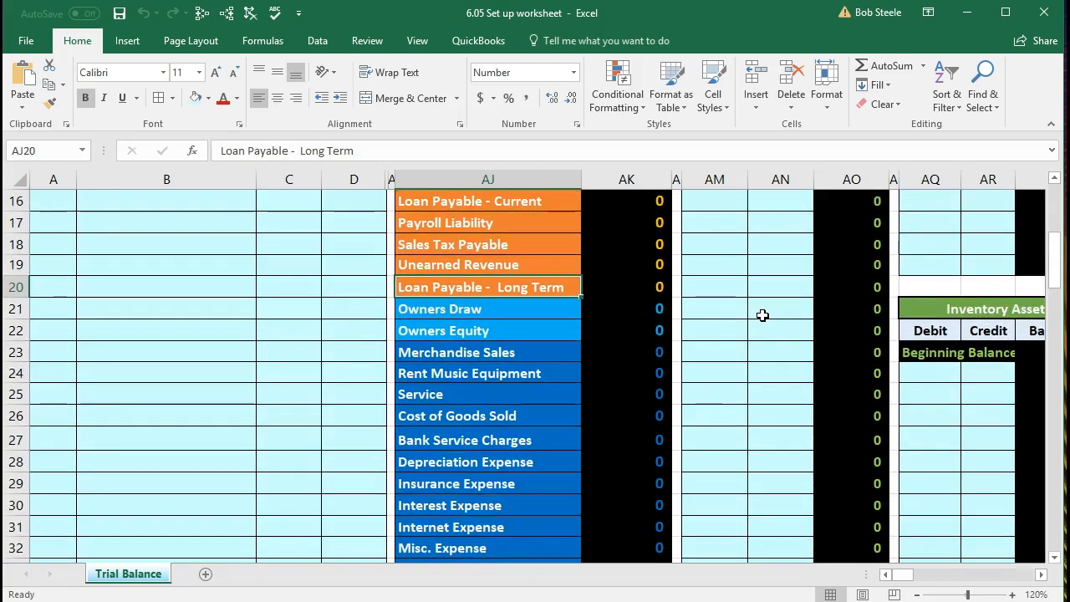
# Step: Check the owner's equity and revenue accounts in order, from Owners Draw in AJ21 to Service in AJ25
pyautogui.press('Down')
pyautogui.press('Down')
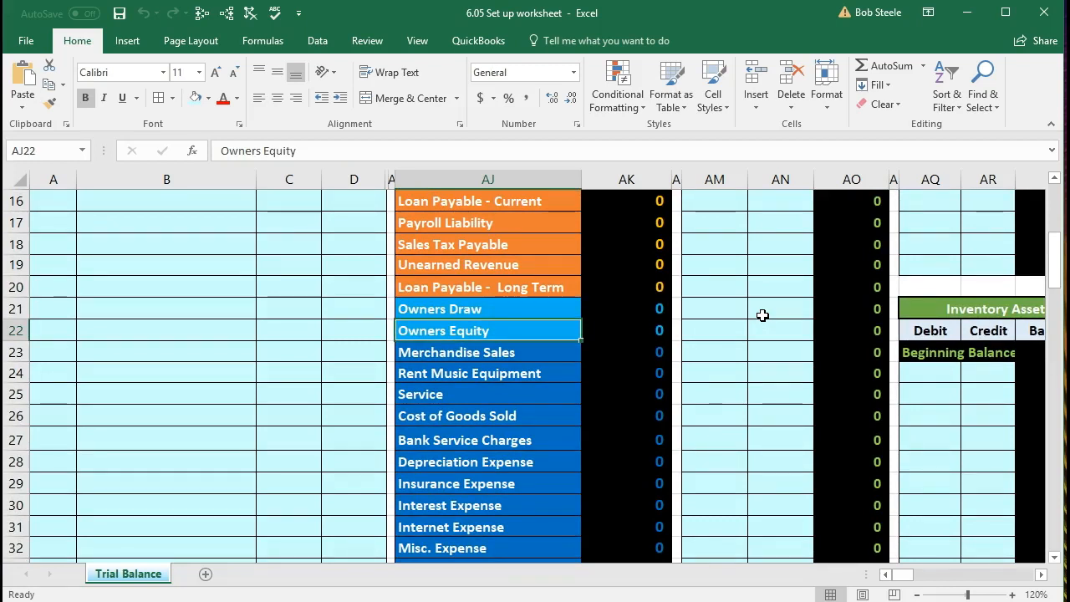
pyautogui.press('Down')
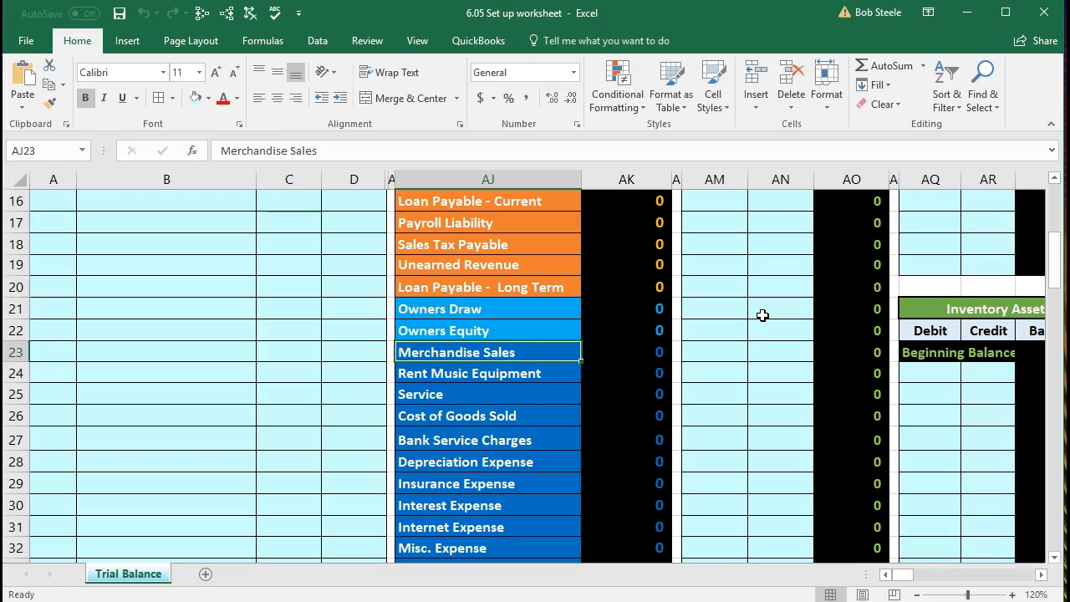
pyautogui.press('Down')
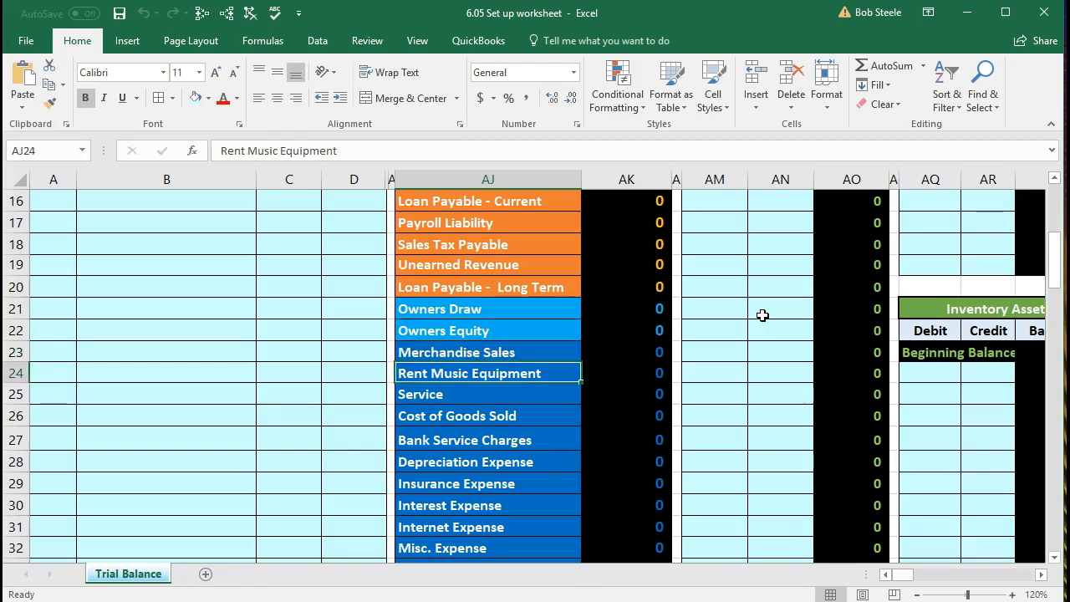
pyautogui.press('Down')
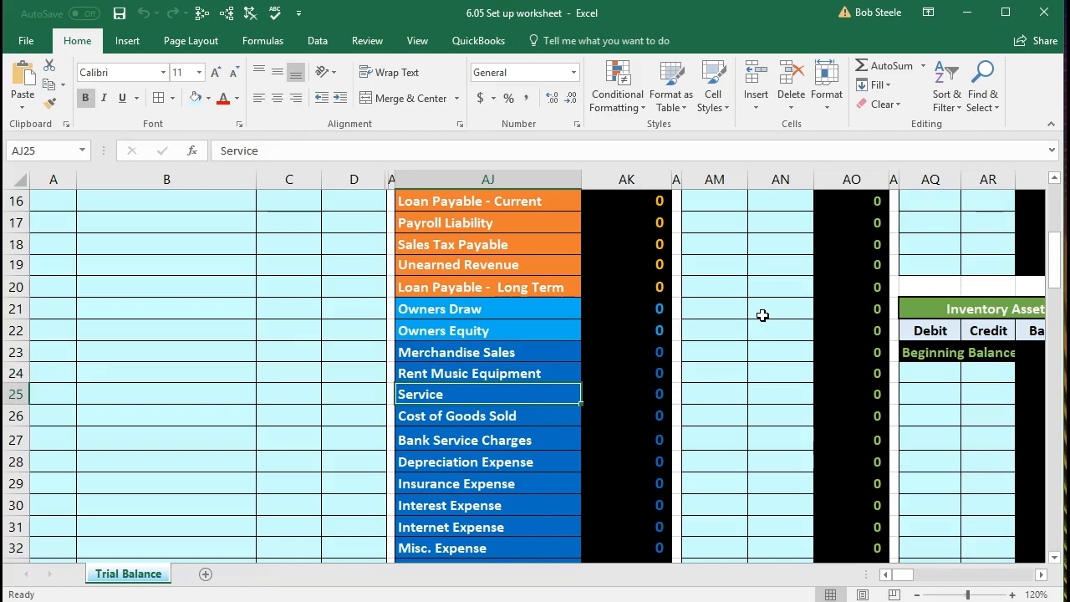
# Step: Go through the cost and expense accounts in order, starting with Cost of Goods Sold in AJ26
pyautogui.press('Down')
pyautogui.press('Down')
pyautogui.press('Down')
pyautogui.press('Down')
pyautogui.press('Down')
pyautogui.press('Down')
pyautogui.press('Down')
pyautogui.press('Down')
pyautogui.press('Down')
pyautogui.press('Down')
pyautogui.press('Down')
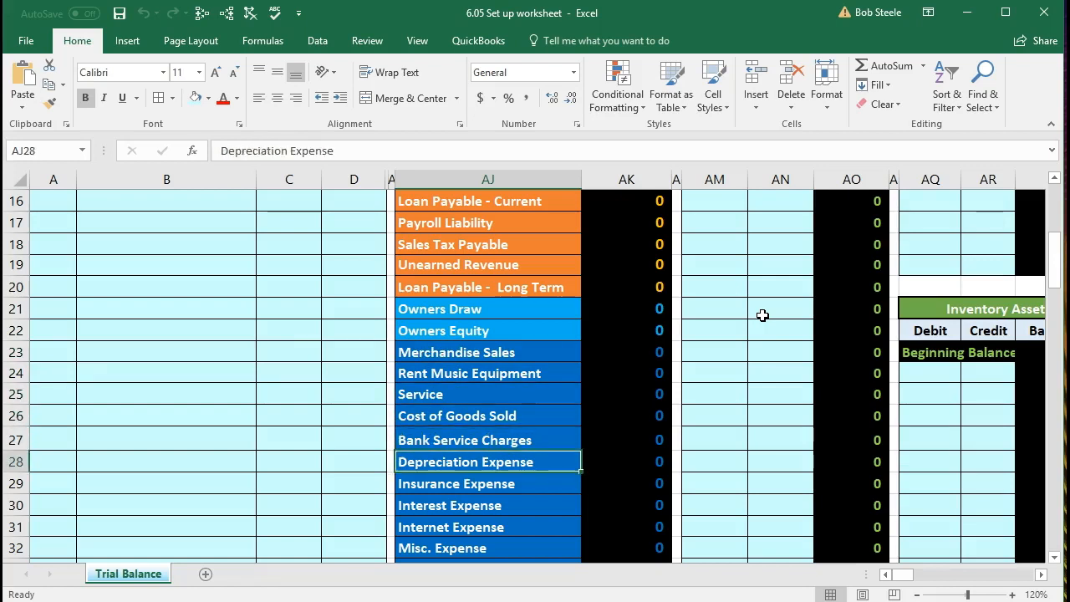
# Step: Go through the remaining expense accounts in column AJ, from below Depreciation Expense down to Net Income in AJ39
pyautogui.press('Down')
pyautogui.press('Down')
pyautogui.press('Down')
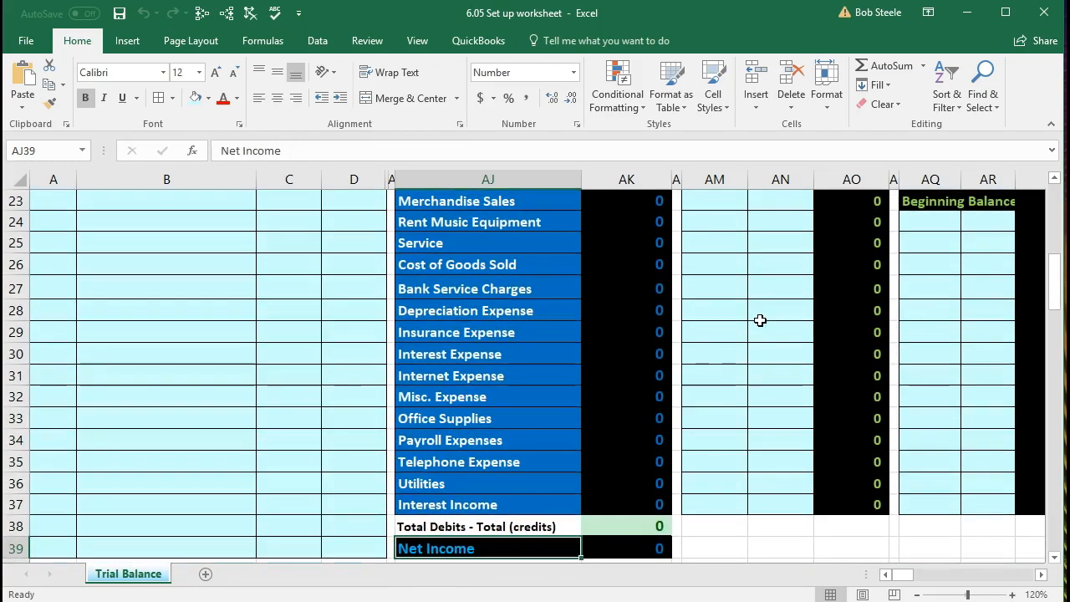
# Step: Review the General Ledger's asset and liability accounts, moving along row 4 from AN4 to the Loan Payable - Current ledger
pyautogui.scroll(7, 696, 380)
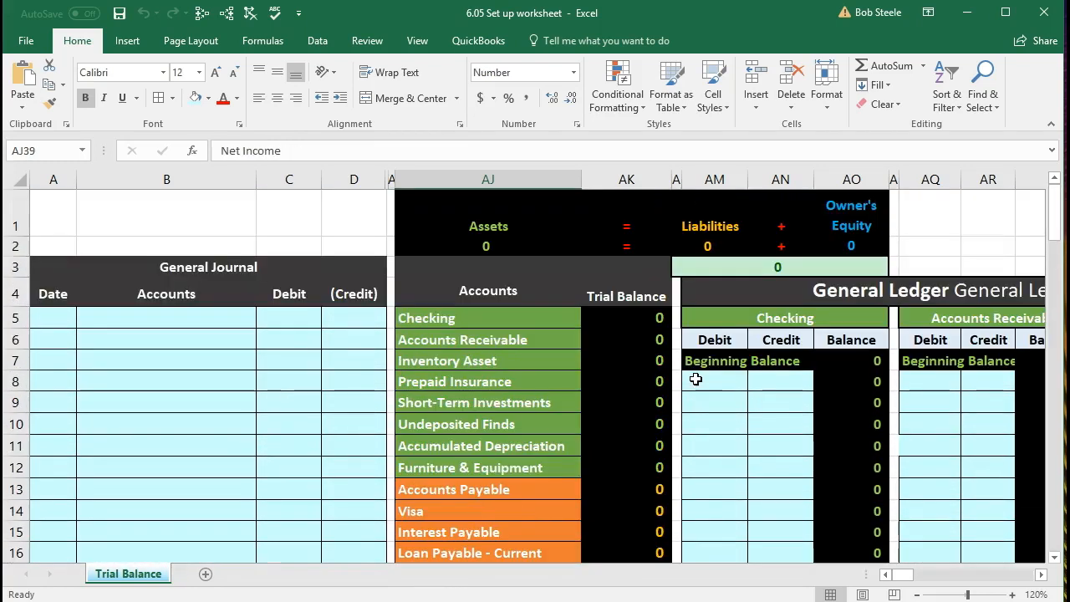
pyautogui.click(749, 297)
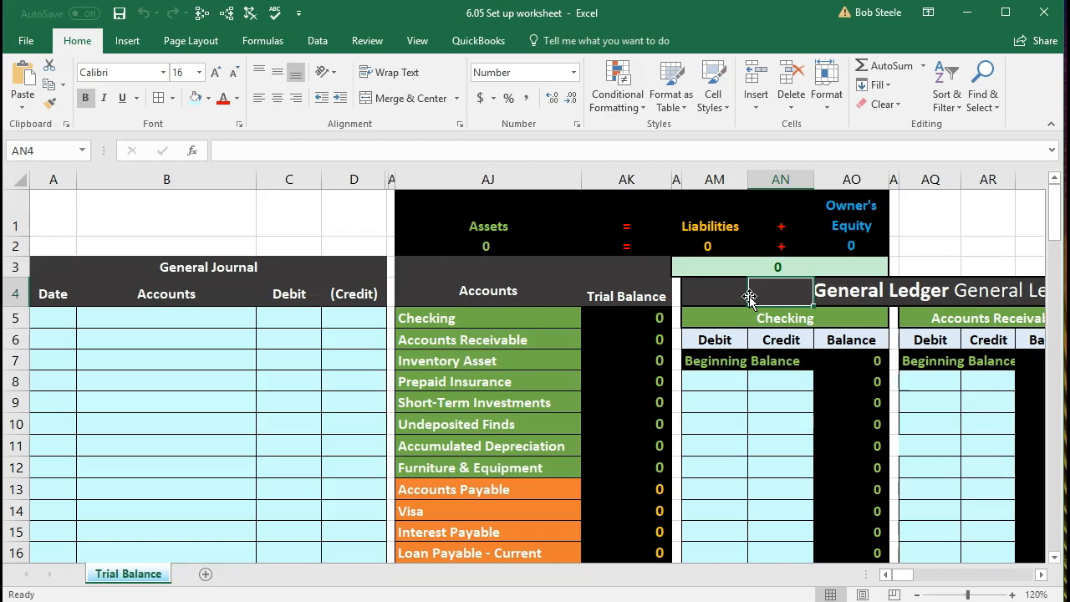
pyautogui.press('Right')
pyautogui.press('Right')
pyautogui.press('Right')
pyautogui.press('Right')
pyautogui.press('Right')
pyautogui.press('Right')
pyautogui.press('Right')
pyautogui.press('Right')
pyautogui.press('Right')
pyautogui.press('Right')
pyautogui.press('Right')
pyautogui.press('Right')
pyautogui.press('Right')
pyautogui.press('Right')
pyautogui.press('Right')
pyautogui.press('Right')
pyautogui.press('Right')
pyautogui.press('Right')
pyautogui.press('Right')
pyautogui.press('Right')
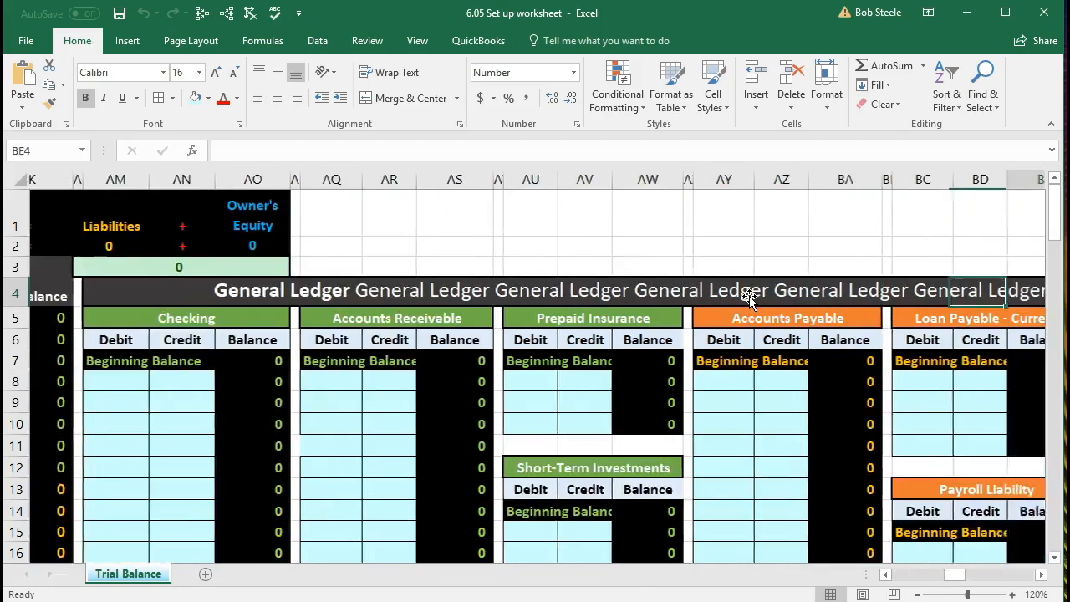
# Step: Continue along row 4 past the remaining ledgers to the Balance Sheet and select its Sales Tax Payable line in CA9
pyautogui.press('Right')
pyautogui.press('Right')
pyautogui.press('Right')
pyautogui.press('Right')
pyautogui.press('Right')
pyautogui.press('Right')
pyautogui.press('Right')
pyautogui.press('Right')
pyautogui.press('Right')
pyautogui.press('Right')
pyautogui.press('Right')
pyautogui.press('Right')
pyautogui.press('Right')
pyautogui.press('Right')
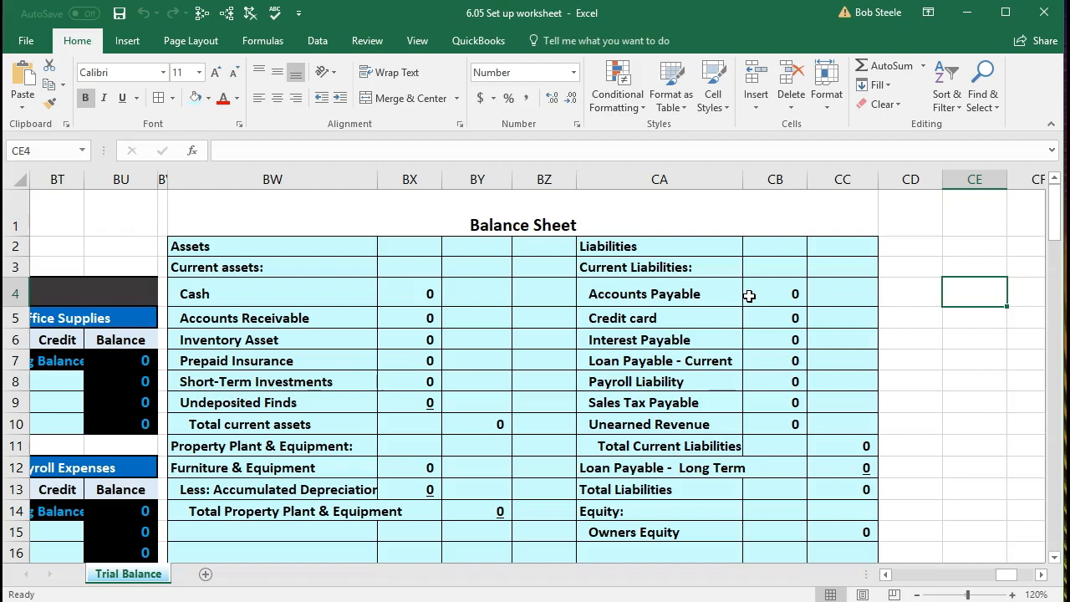
pyautogui.click(712, 394)
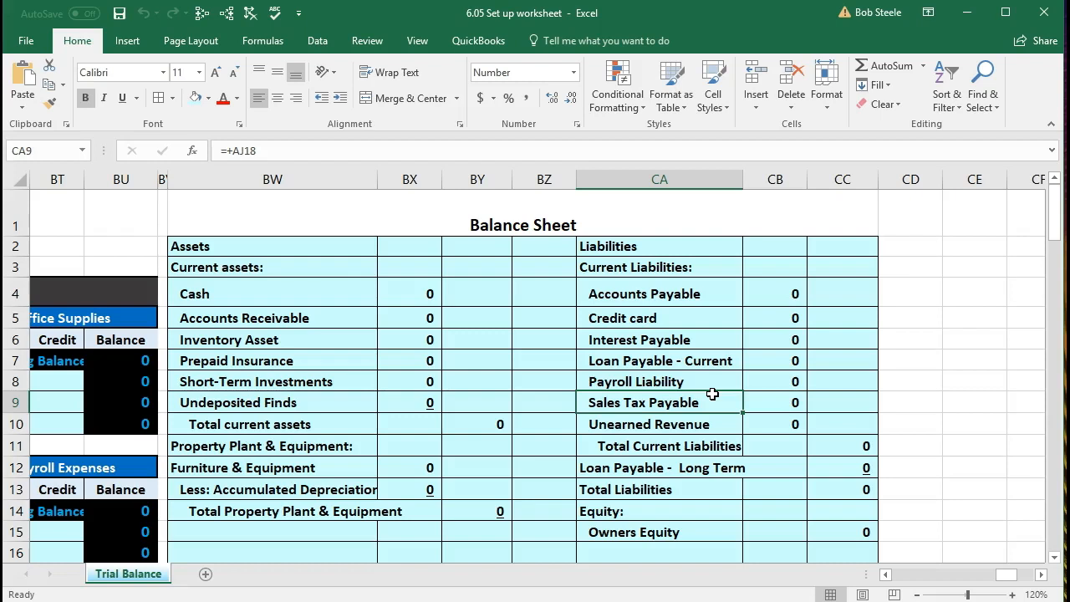
# Step: Go back along row 9 from the Balance Sheet through the ledger accounts to the Trial Balance account list
pyautogui.press('Left')
pyautogui.press('Left')
pyautogui.press('Left')
pyautogui.press('Left')
pyautogui.press('Left')
pyautogui.press('Left')
pyautogui.press('Left')
pyautogui.press('Left')
pyautogui.press('Left')
pyautogui.press('Left')
pyautogui.press('Left')
pyautogui.press('Left')
pyautogui.press('Left')
pyautogui.press('Left')
pyautogui.press('Left')
pyautogui.press('Left')
pyautogui.press('Left')
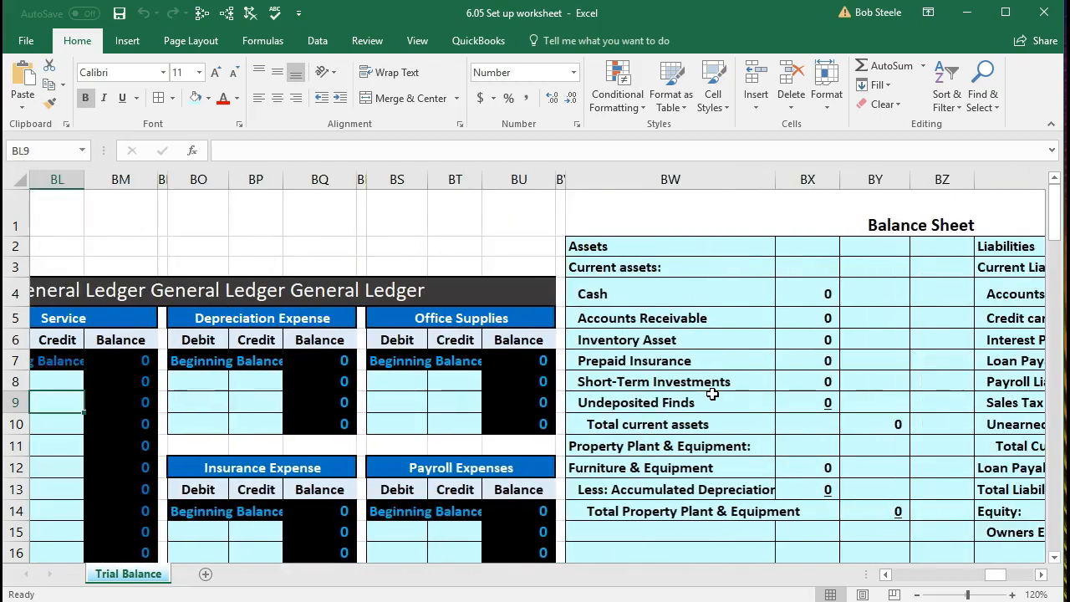
pyautogui.press('Left')
pyautogui.press('Left')
pyautogui.press('Left')
pyautogui.press('Left')
pyautogui.press('Left')
pyautogui.press('Left')
pyautogui.press('Left')
pyautogui.press('Left')
pyautogui.press('Left')
pyautogui.press('Left')
pyautogui.press('Left')
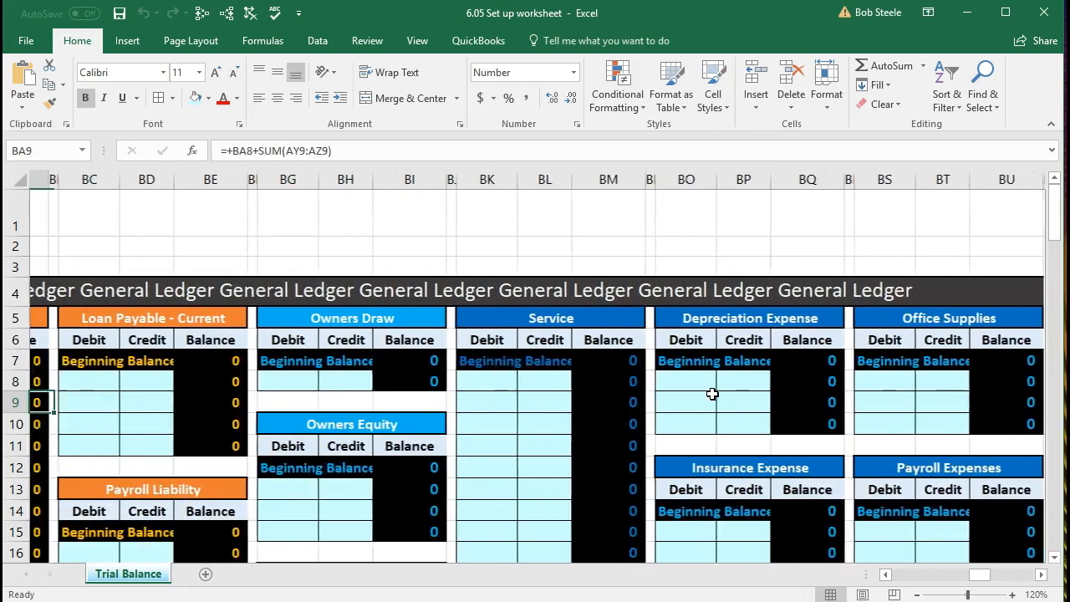
pyautogui.press('Left')
pyautogui.press('Left')
pyautogui.press('Left')
pyautogui.press('Left')
pyautogui.press('Left')
pyautogui.press('Left')
pyautogui.press('Left')
pyautogui.press('Left')
pyautogui.press('Left')
pyautogui.press('Left')
pyautogui.press('Left')
pyautogui.press('Left')
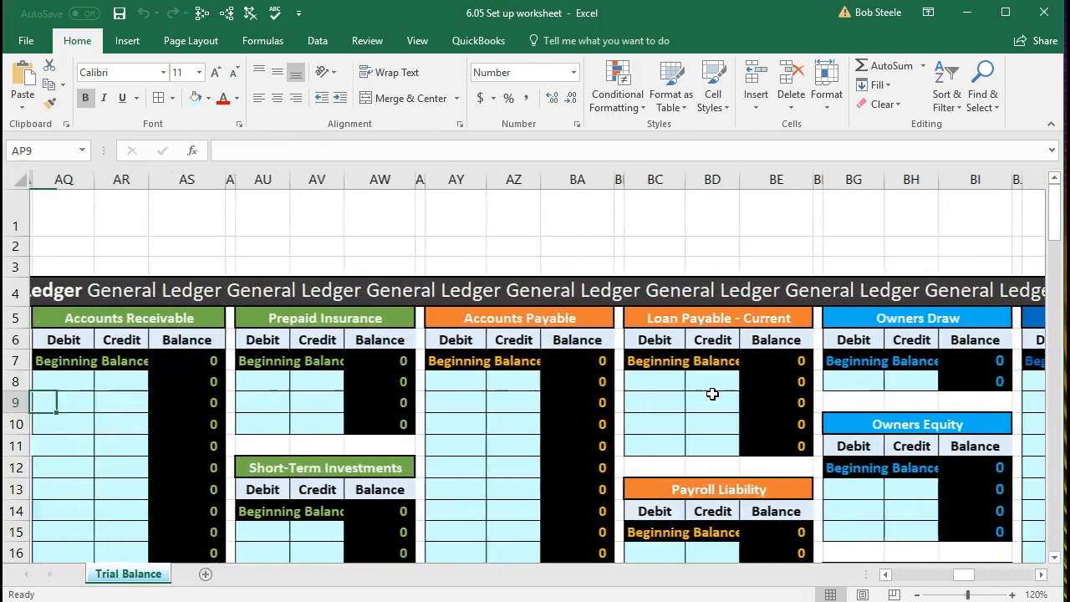
pyautogui.press('Left')
pyautogui.press('Left')
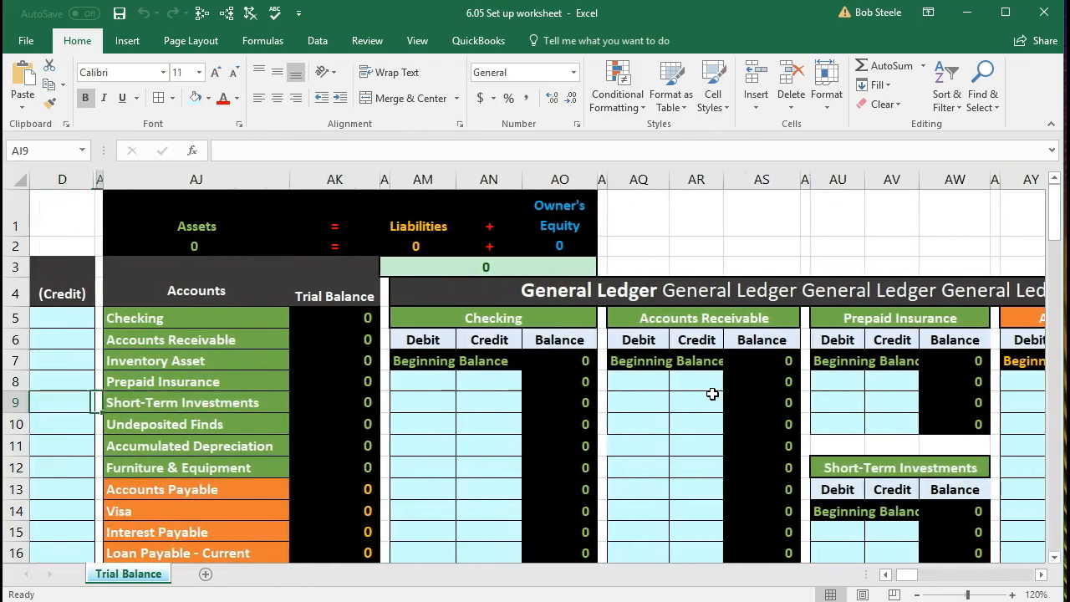
# Step: Select the Debit column heading of the Checking ledger in AM6
pyautogui.press('Right')
pyautogui.press('Right')
pyautogui.press('Up')
pyautogui.press('Up')
pyautogui.press('Up')
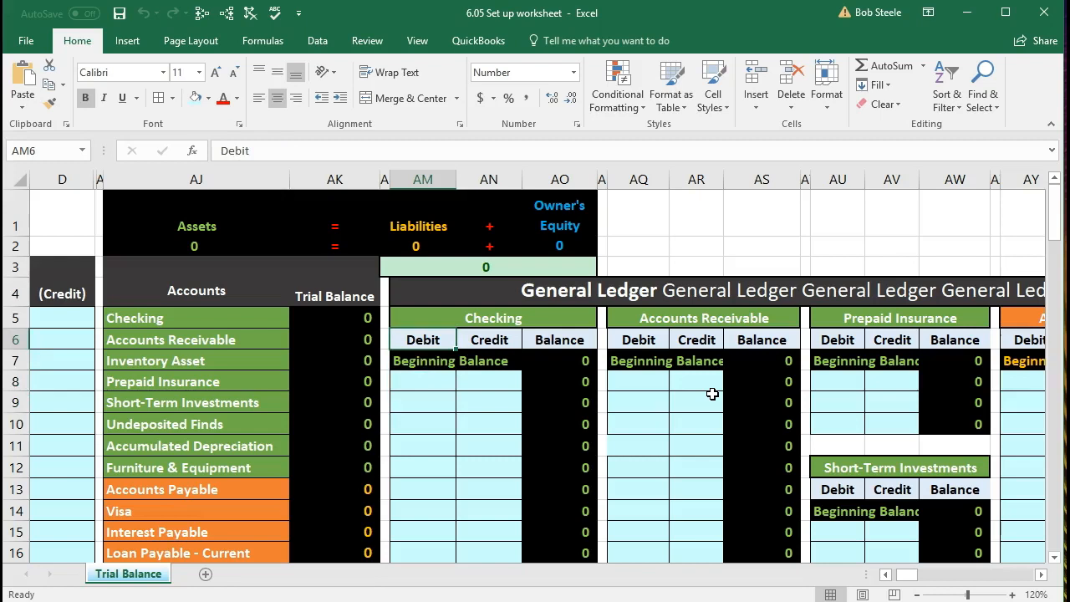
# Step: Go through the first asset accounts in the Trial Balance list, from Checking in AJ5 to Prepaid Insurance in AJ8
pyautogui.click(221, 323)
pyautogui.press('Down')
pyautogui.press('Down')
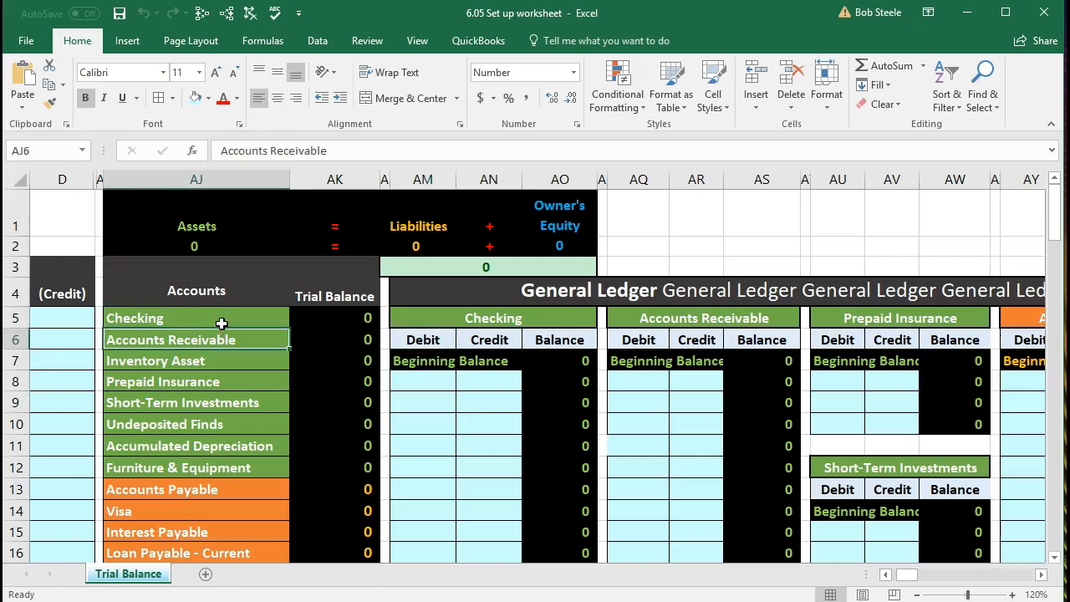
pyautogui.press('Down')
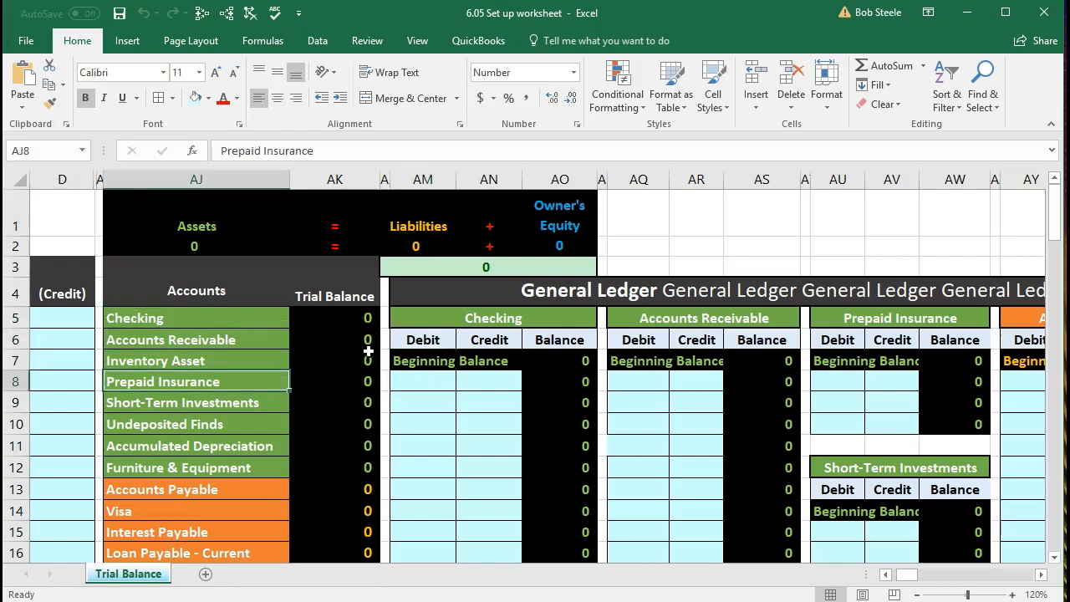
# Step: Check the ledger headings for Checking, Accounts Receivable, Prepaid Insurance and Inventory Asset against the account list
pyautogui.click(429, 322)
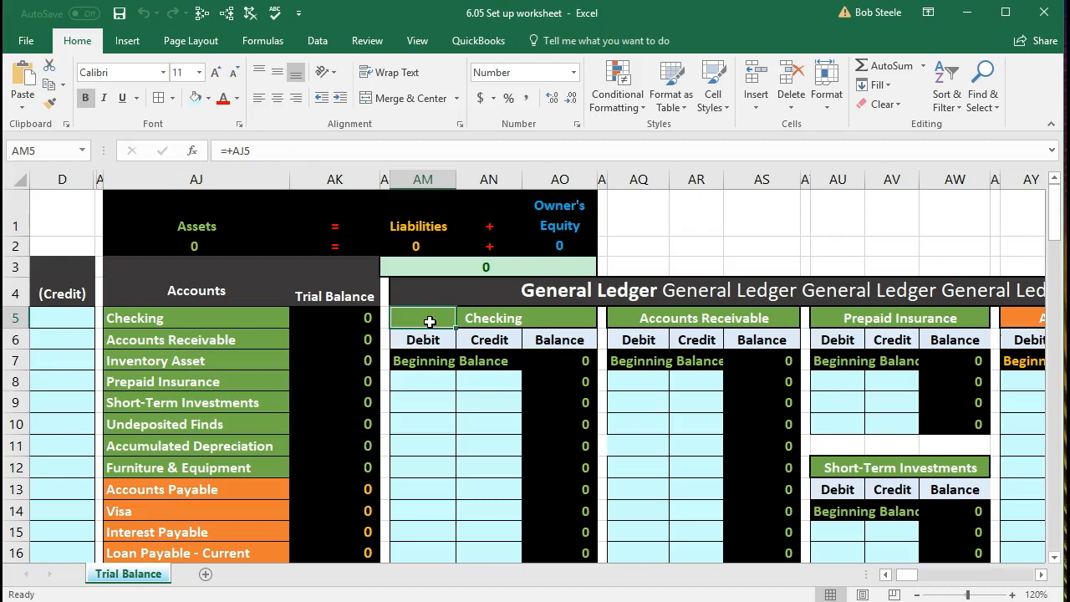
pyautogui.click(666, 311)
pyautogui.click(819, 323)
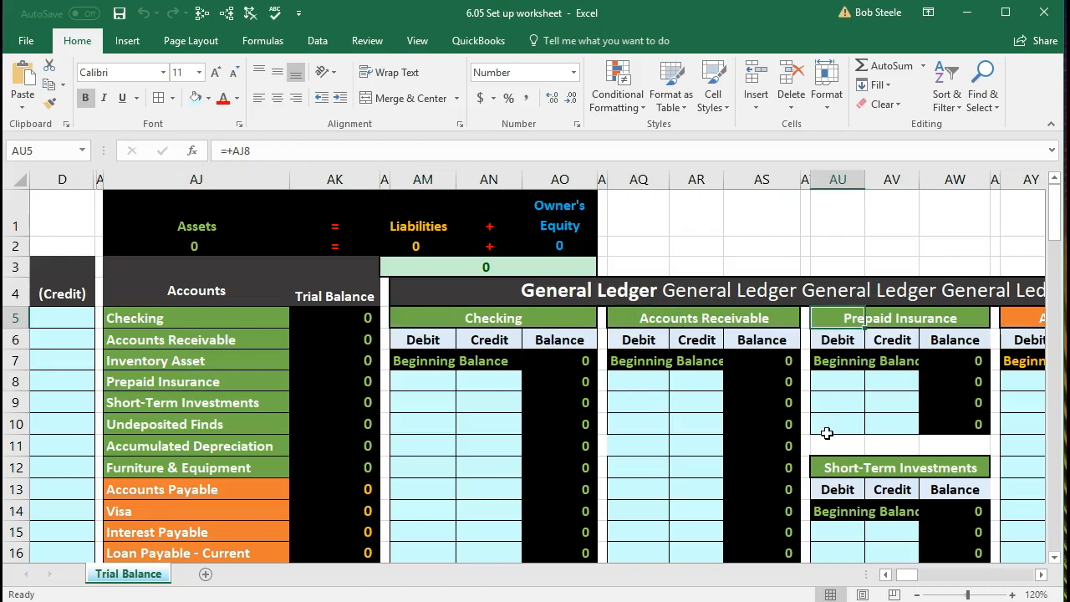
pyautogui.scroll(-4, 823, 431)
pyautogui.click(668, 372)
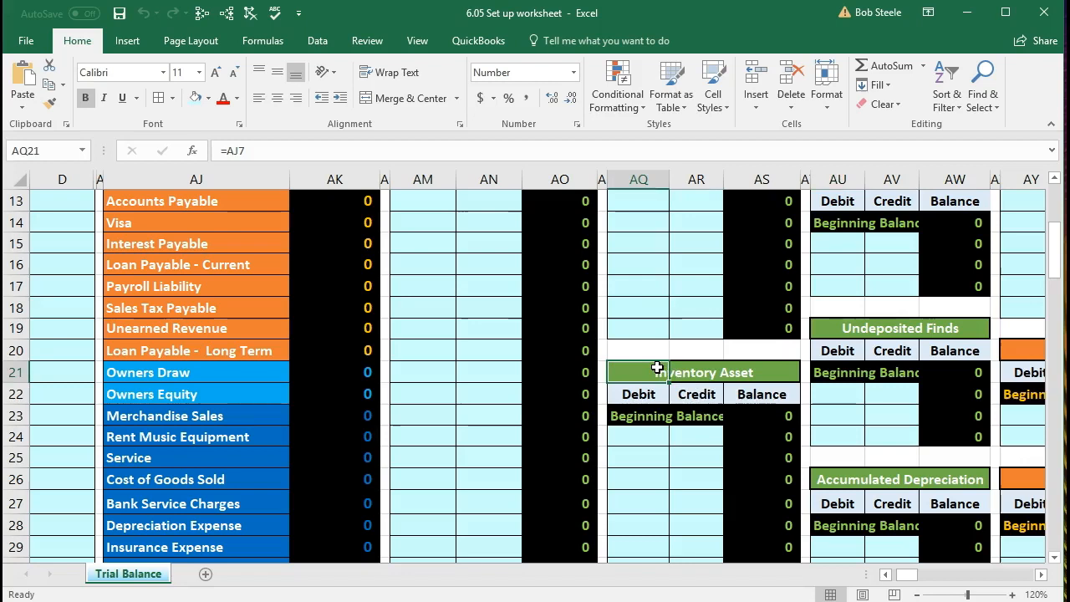
# Step: Check sample accounts of each type in column AJ, from Accounts Receivable in AJ6 to Rent Music Equipment in AJ24
pyautogui.scroll(4, 657, 365)
pyautogui.click(256, 341)
pyautogui.scroll(-2, 256, 342)
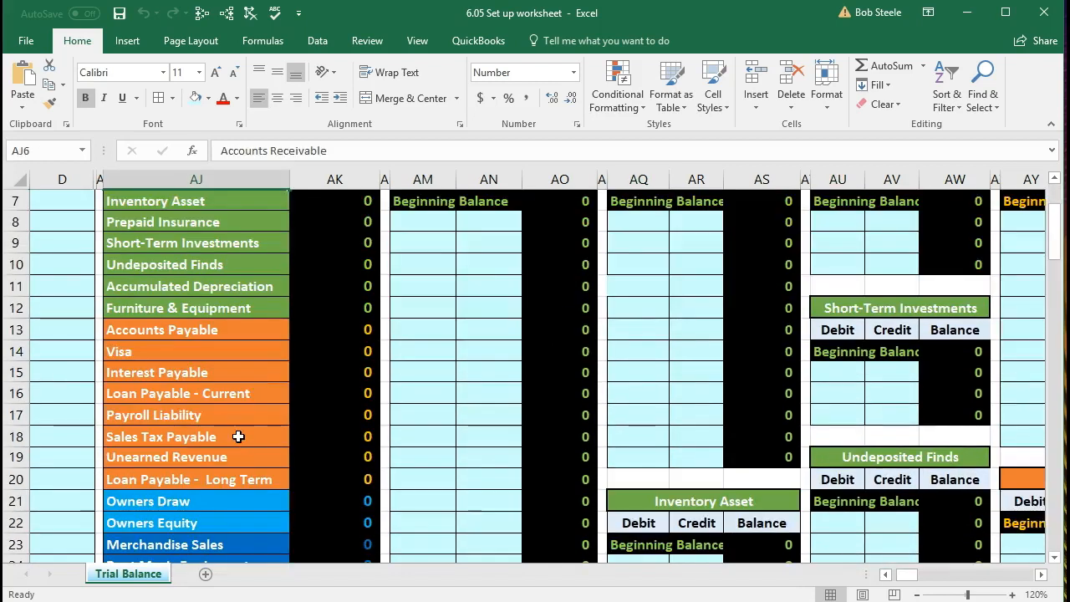
pyautogui.click(239, 436)
pyautogui.scroll(-1, 239, 436)
pyautogui.click(240, 450)
pyautogui.click(228, 504)
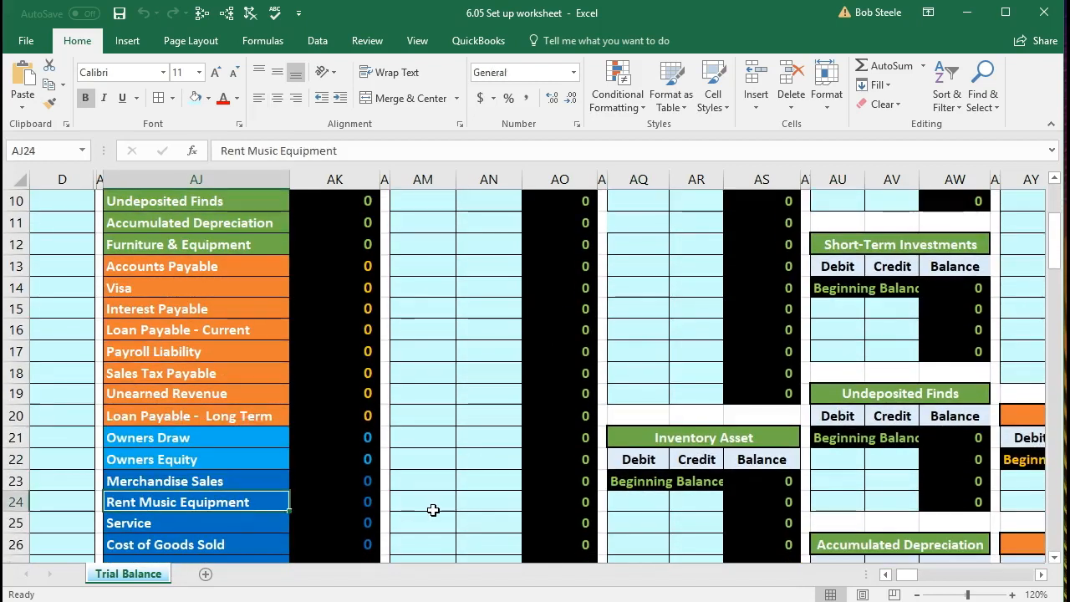
# Step: Compare the asset and liability sections of the General Ledger, from Accounts Receivable in AQ5 to Accounts Payable in BA5
pyautogui.scroll(3, 433, 509)
pyautogui.click(647, 319)
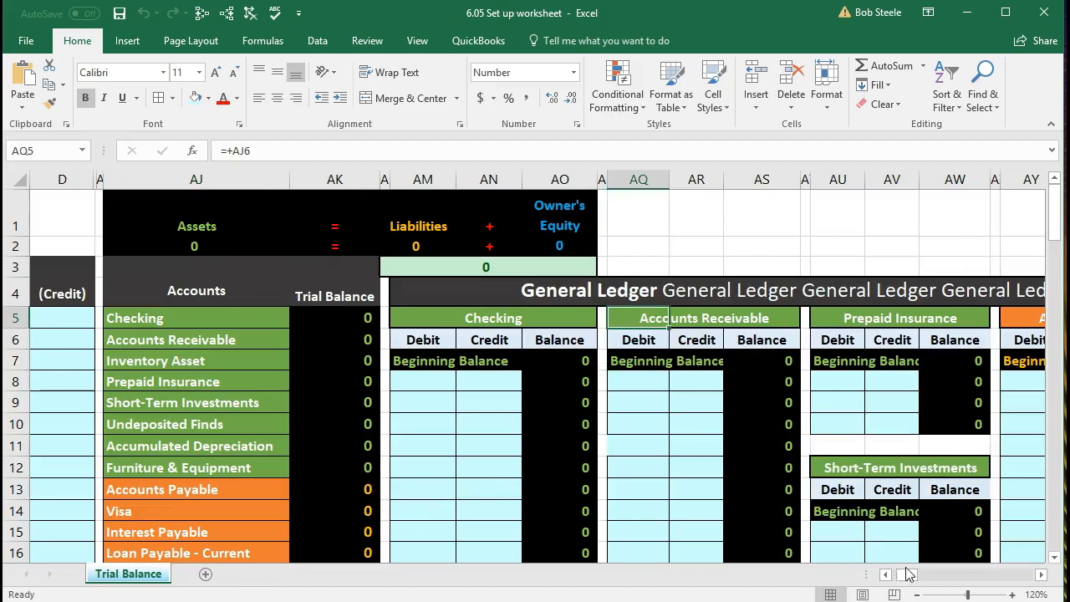
pyautogui.click(1041, 575)
pyautogui.moveTo(804, 324); pyautogui.dragTo(808, 344)
pyautogui.click(1039, 577)
pyautogui.click(1039, 577)
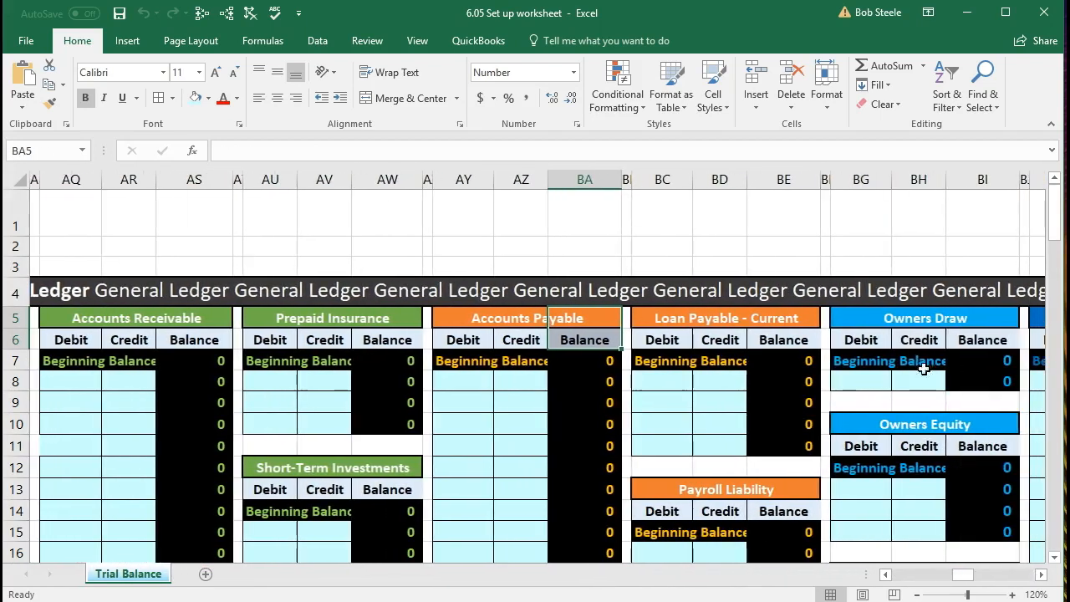
# Step: Examine the Owners Draw ledger at BH6 and the expense ledgers around BT11, between Office Supplies and Payroll Expenses
pyautogui.moveTo(922, 341); pyautogui.dragTo(928, 360)
pyautogui.click(1041, 575)
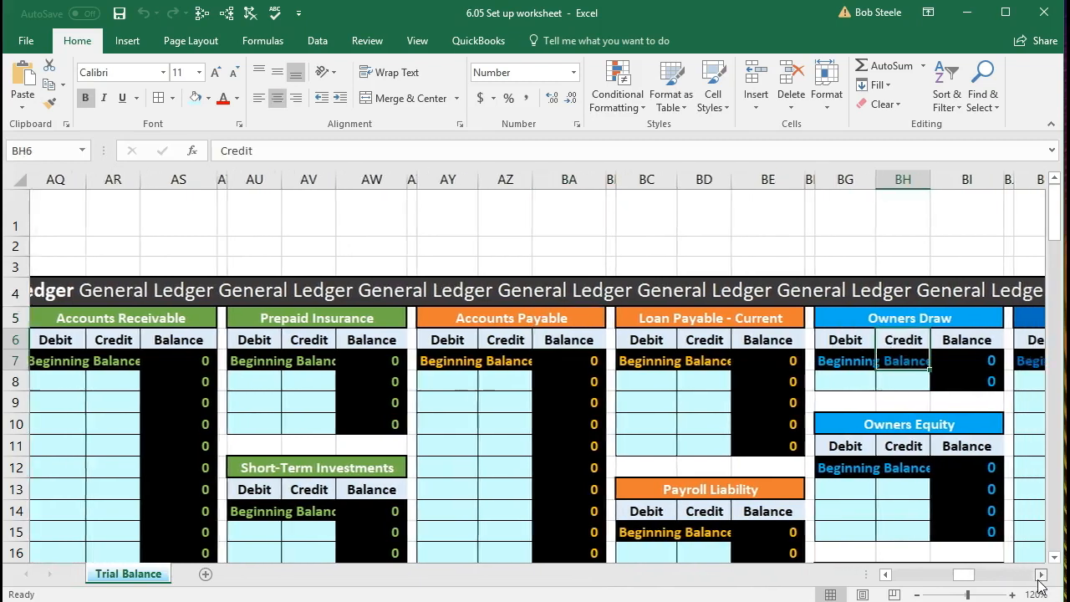
pyautogui.click(1040, 576)
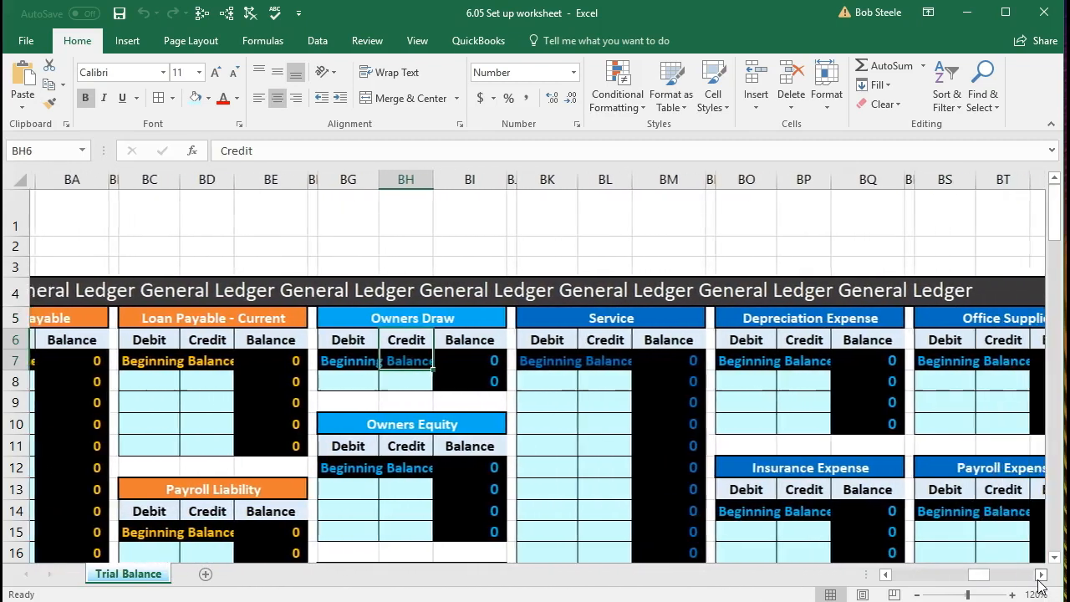
pyautogui.click(926, 444)
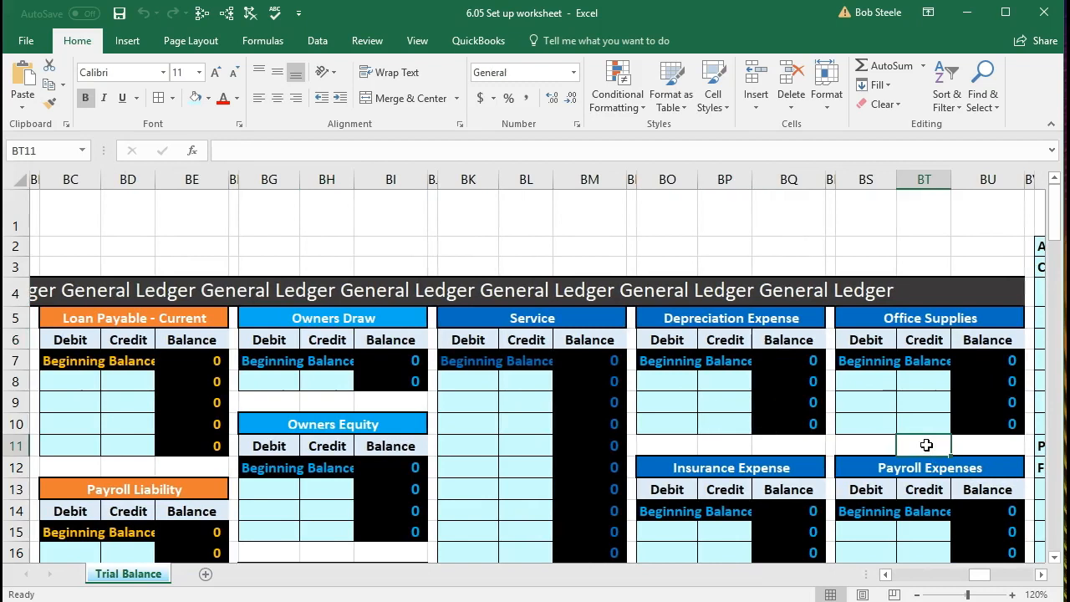
# Step: Return along row 11 from the expense ledgers to the General Journal's Debit column at C11
pyautogui.press('Left')
pyautogui.press('Left')
pyautogui.press('Left')
pyautogui.press('Left')
pyautogui.press('Left')
pyautogui.press('Left')
pyautogui.press('Left')
pyautogui.press('Left')
pyautogui.press('Left')
pyautogui.press('Left')
pyautogui.press('Left')
pyautogui.press('Left')
pyautogui.press('Left')
pyautogui.press('Left')
pyautogui.press('Left')
pyautogui.press('Left')
pyautogui.press('Left')
pyautogui.press('Left')
pyautogui.press('Left')
pyautogui.press('Left')
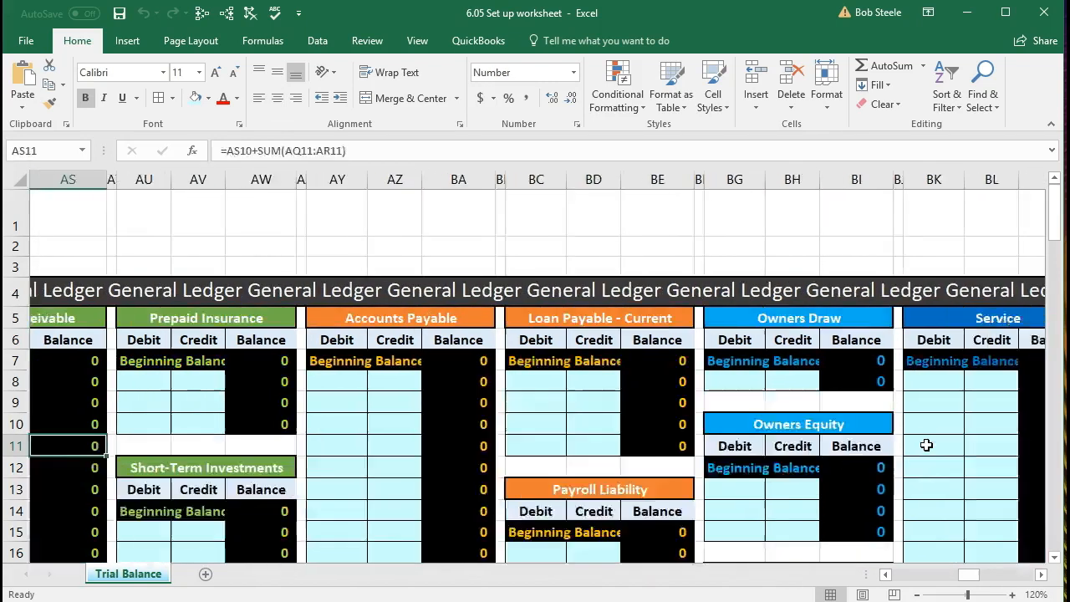
pyautogui.press('Left')
pyautogui.press('Left')
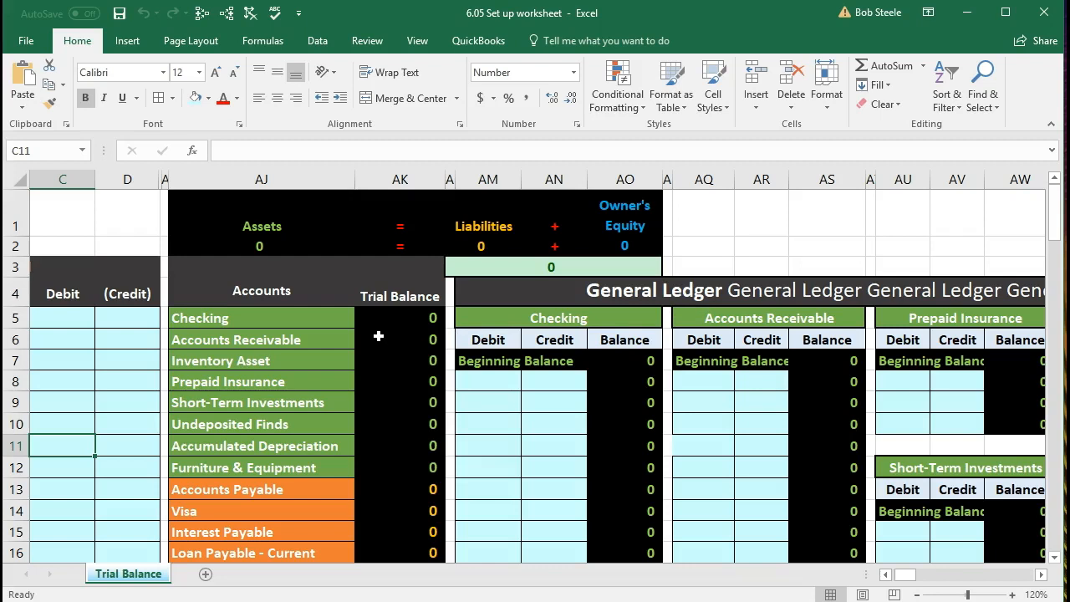
# Step: Go down the Debit entry cells of the Checking ledger from AM8 to AM13
pyautogui.click(492, 387)
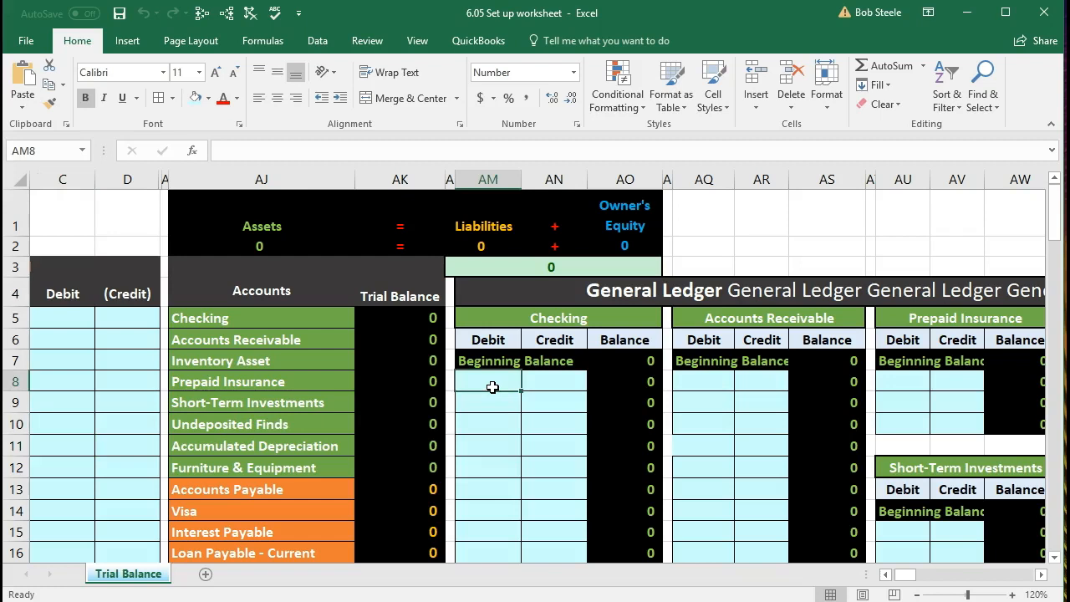
pyautogui.press('Down')
pyautogui.press('Down')
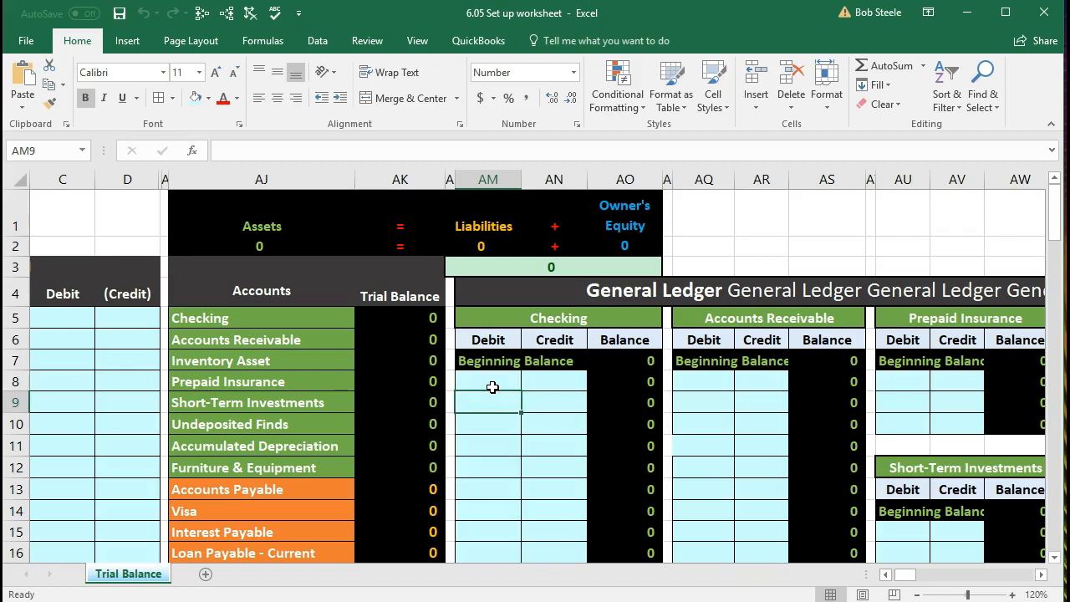
pyautogui.press('Down')
pyautogui.press('Down')
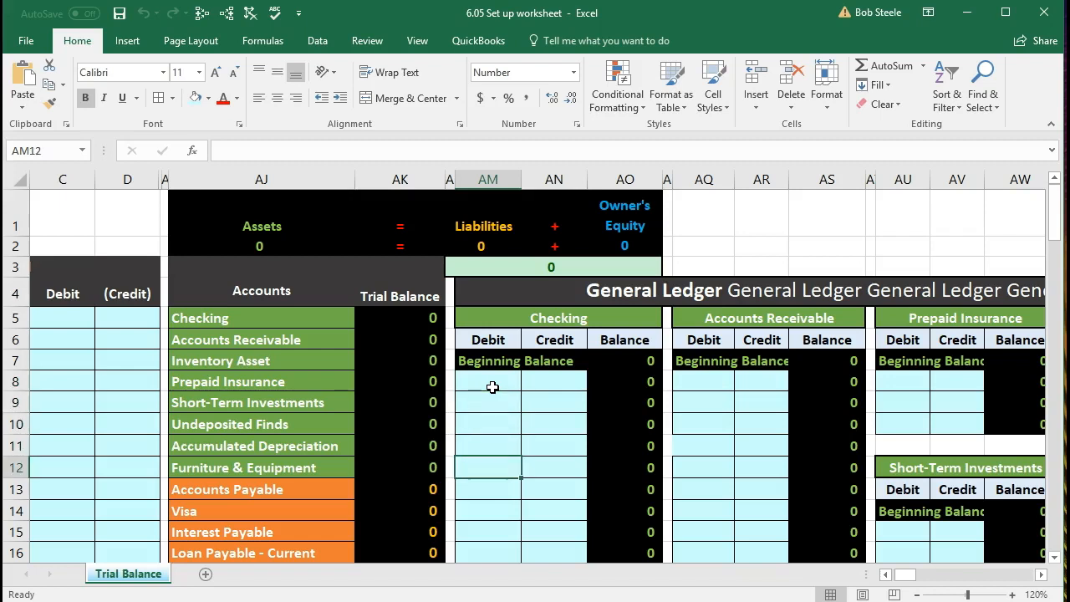
pyautogui.press('Down')
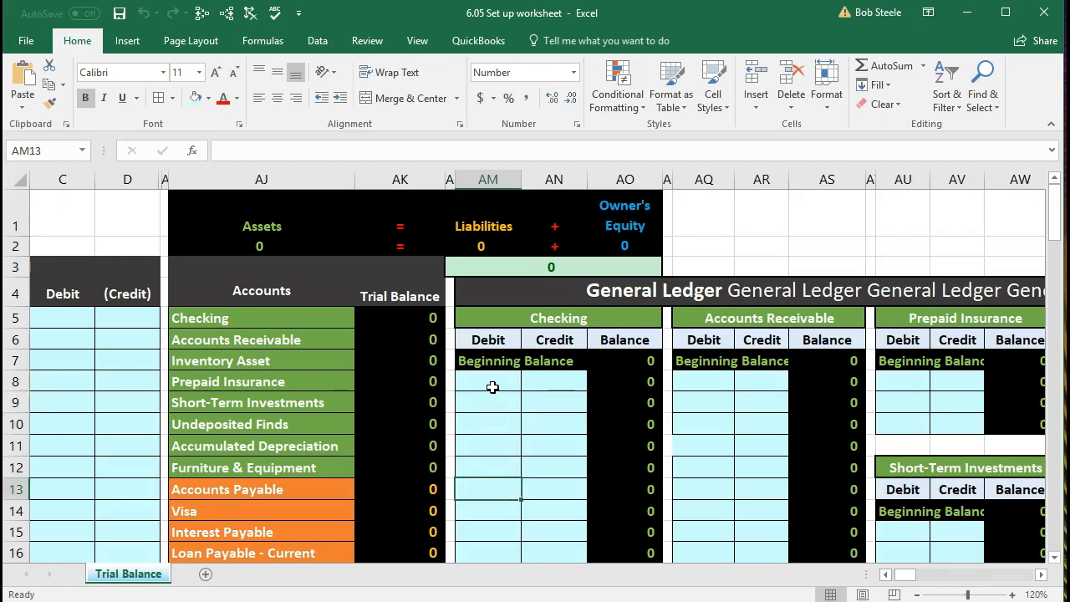
# Step: Examine the Checking ledger's running balance formula in AO13 and the Checking trial balance formula in AK5
pyautogui.press('Right')
pyautogui.press('Right')
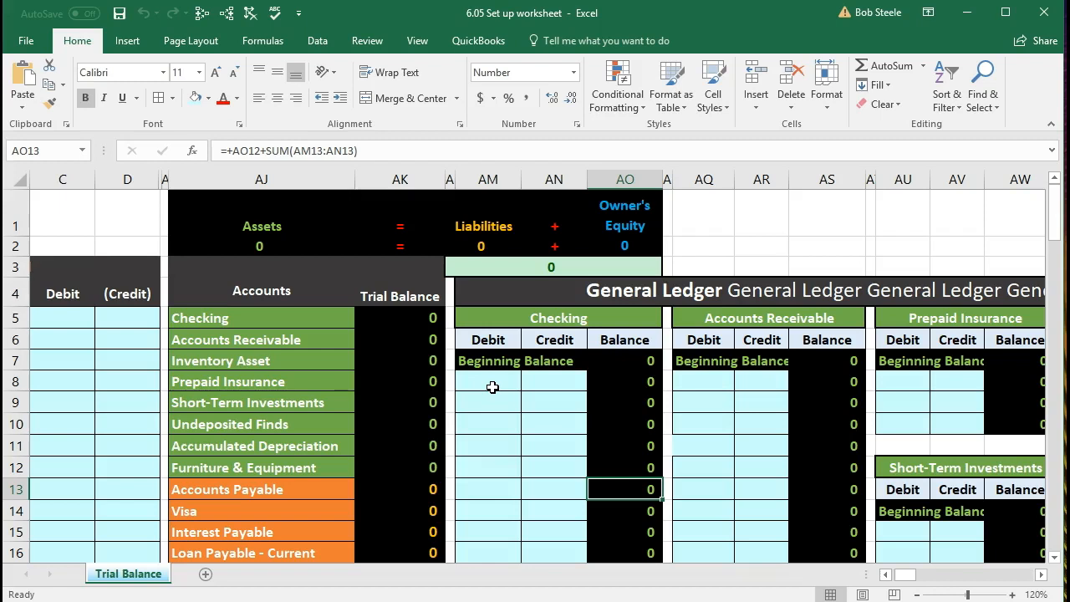
pyautogui.click(416, 326)
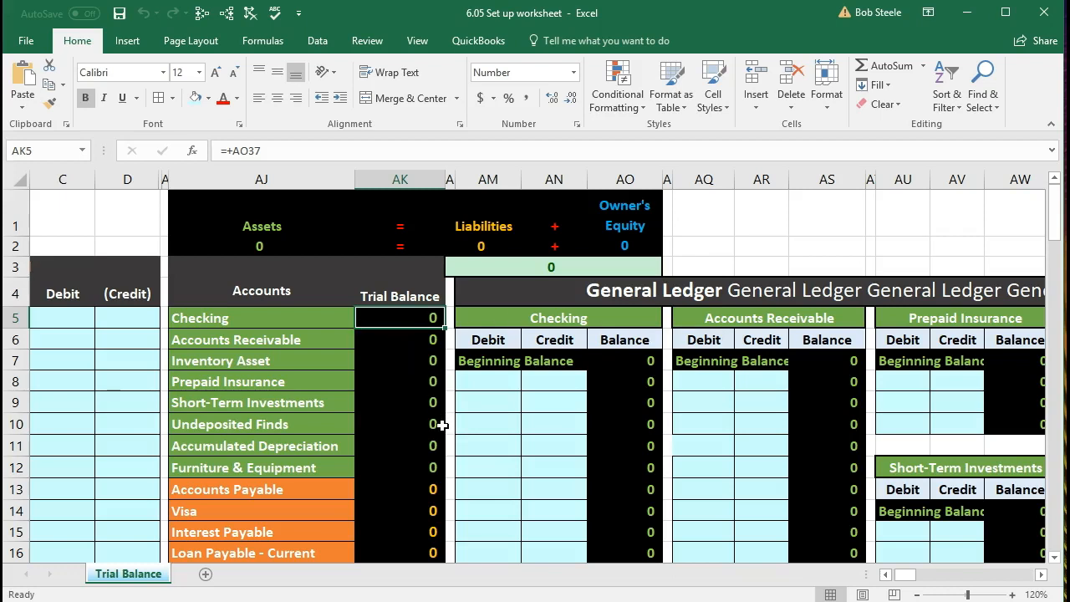
pyautogui.click(619, 491)
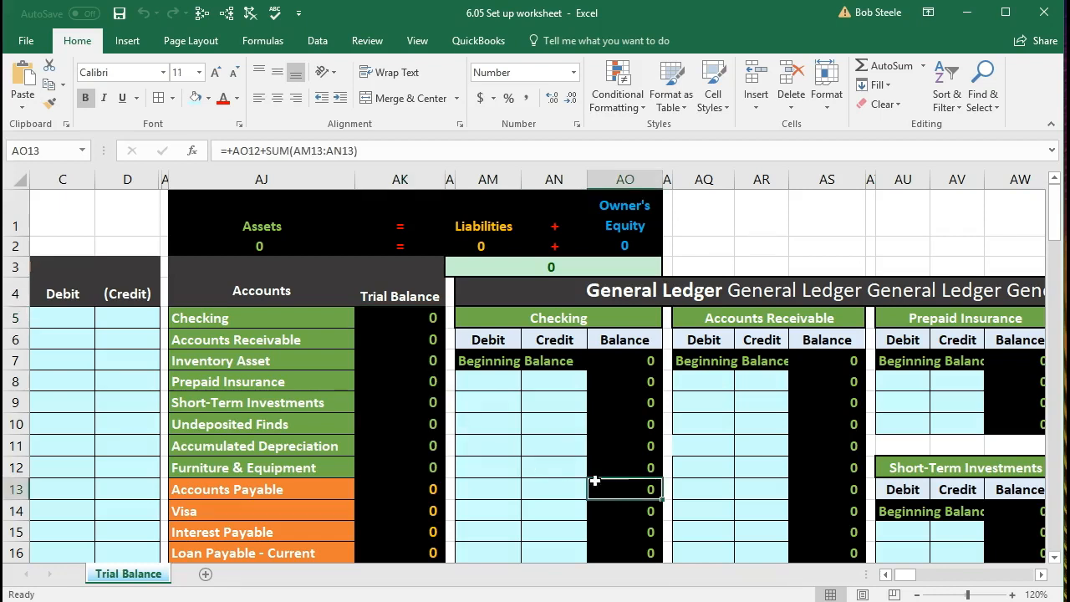
# Step: Trace the precedents of the trial balance amounts in AK5 through AK9, from Checking to Short-Term Investments
pyautogui.click(404, 323)
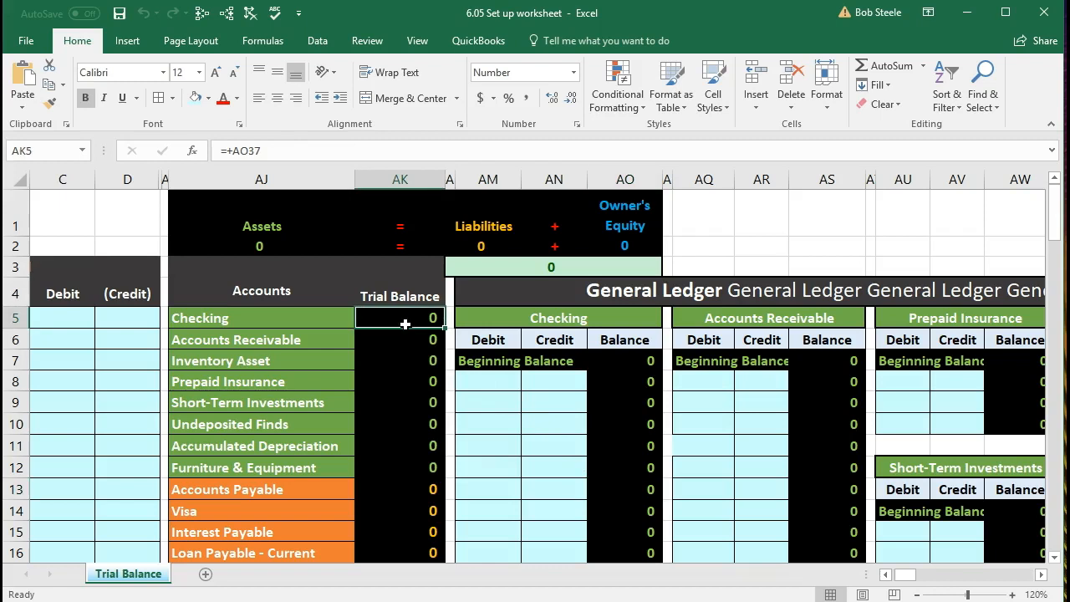
pyautogui.click(207, 13)
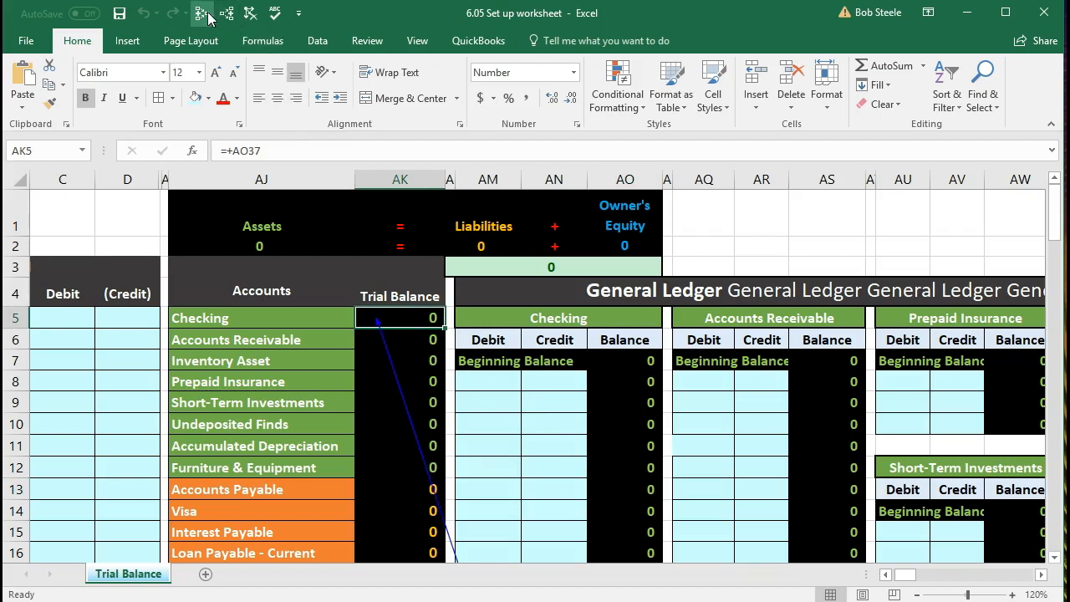
pyautogui.press('Down')
pyautogui.click(207, 12)
pyautogui.press('Down')
pyautogui.click(201, 12)
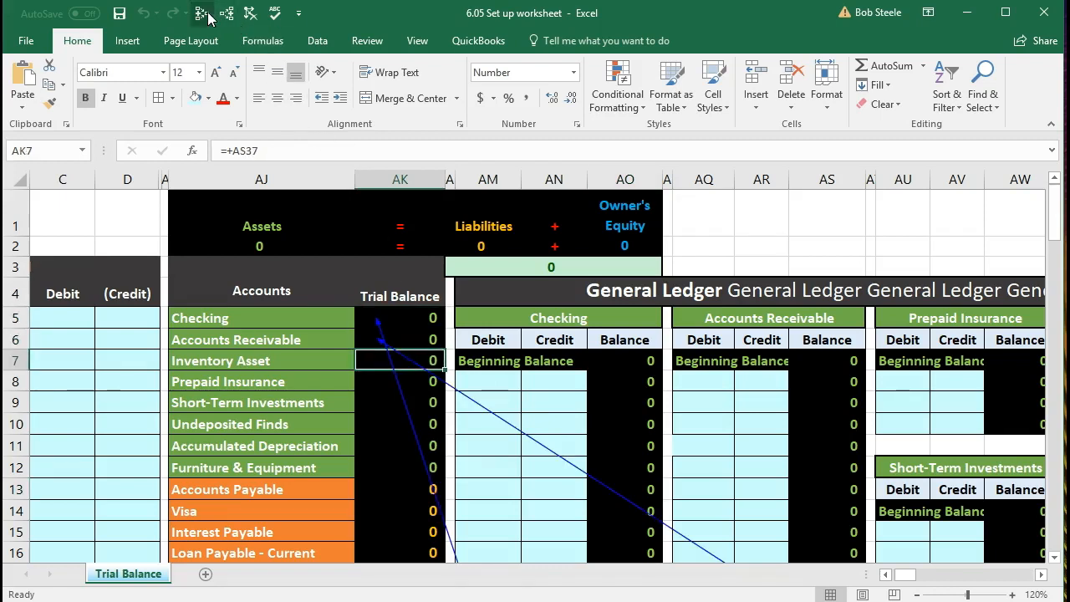
pyautogui.press('Down')
pyautogui.click(202, 13)
pyautogui.press('Down')
pyautogui.click(208, 12)
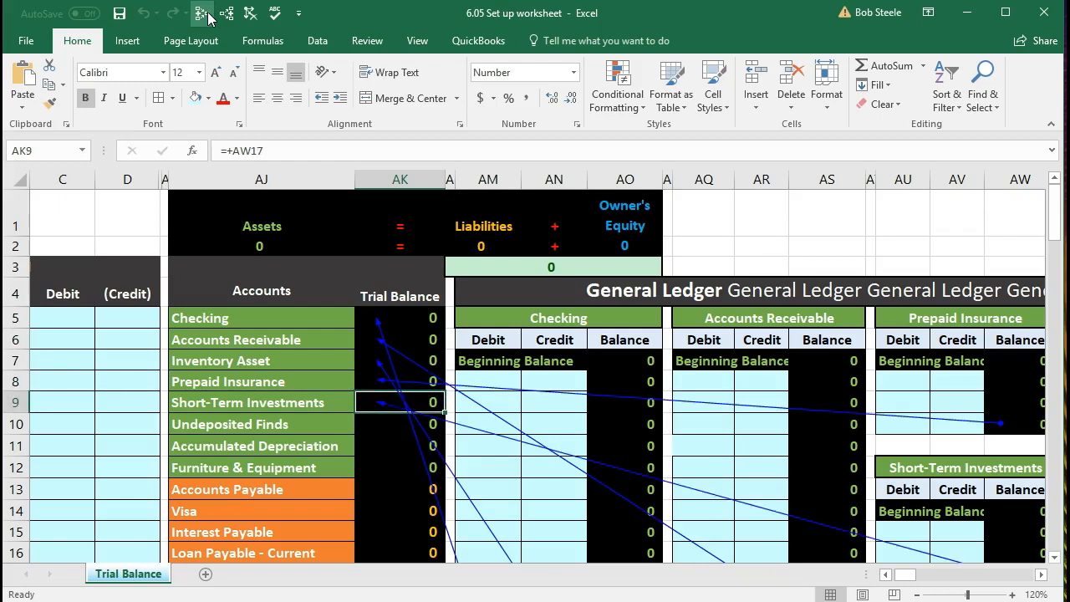
# Step: Follow the trace arrows down to the ledger balances in row 37, and remove all arrows
pyautogui.scroll(-6, 366, 232)
pyautogui.scroll(-3, 377, 258)
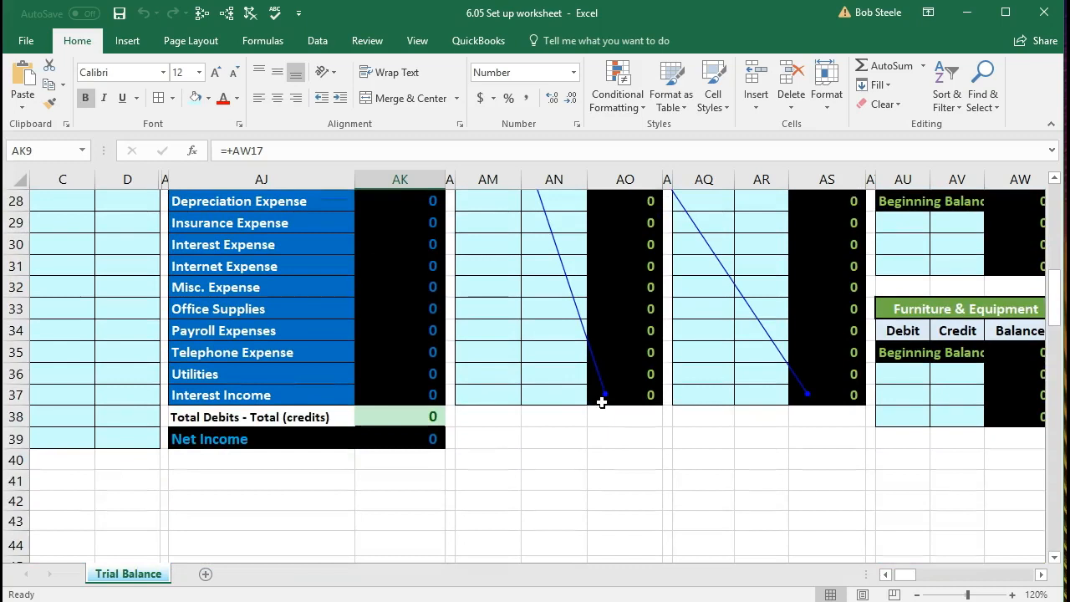
pyautogui.scroll(9, 602, 402)
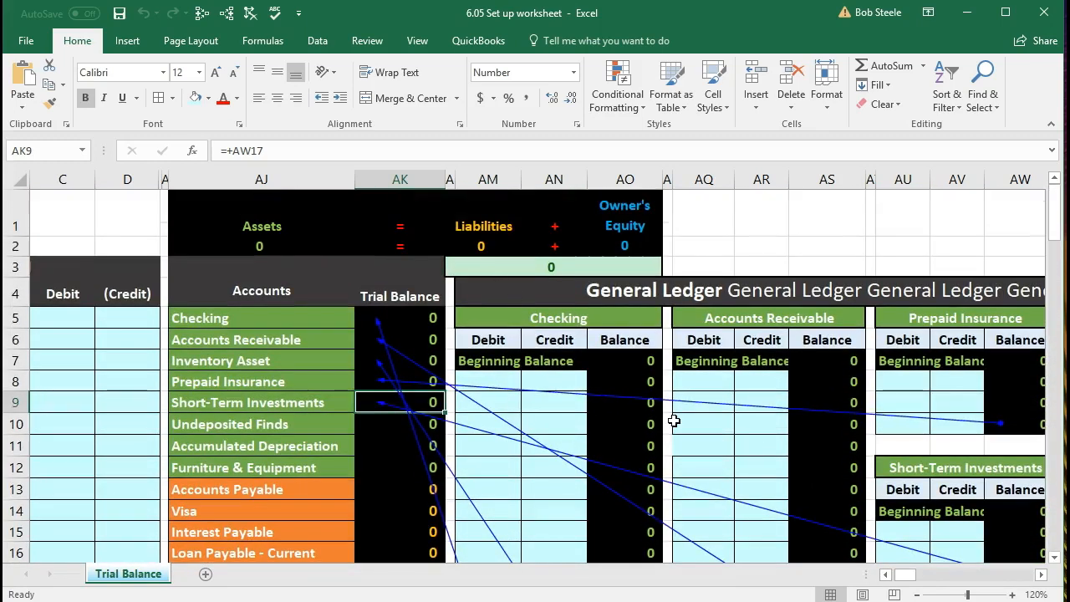
pyautogui.click(249, 12)
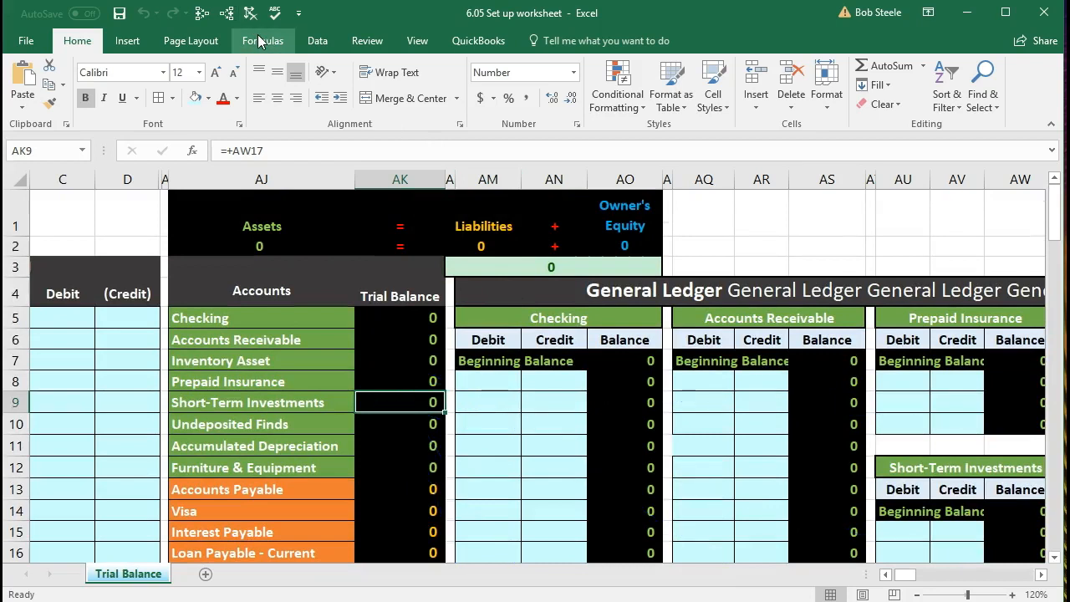
# Step: Go along row 9 from the trial balance past the General Ledger accounts to the Balance Sheet at CC9
pyautogui.press('Right')
pyautogui.press('Right')
pyautogui.press('Right')
pyautogui.press('Right')
pyautogui.press('Right')
pyautogui.press('Right')
pyautogui.press('Right')
pyautogui.press('Right')
pyautogui.press('Right')
pyautogui.press('Right')
pyautogui.press('Right')
pyautogui.press('Right')
pyautogui.press('Right')
pyautogui.press('Right')
pyautogui.press('Right')
pyautogui.press('Right')
pyautogui.press('Right')
pyautogui.press('Right')
pyautogui.press('Right')
pyautogui.press('Right')
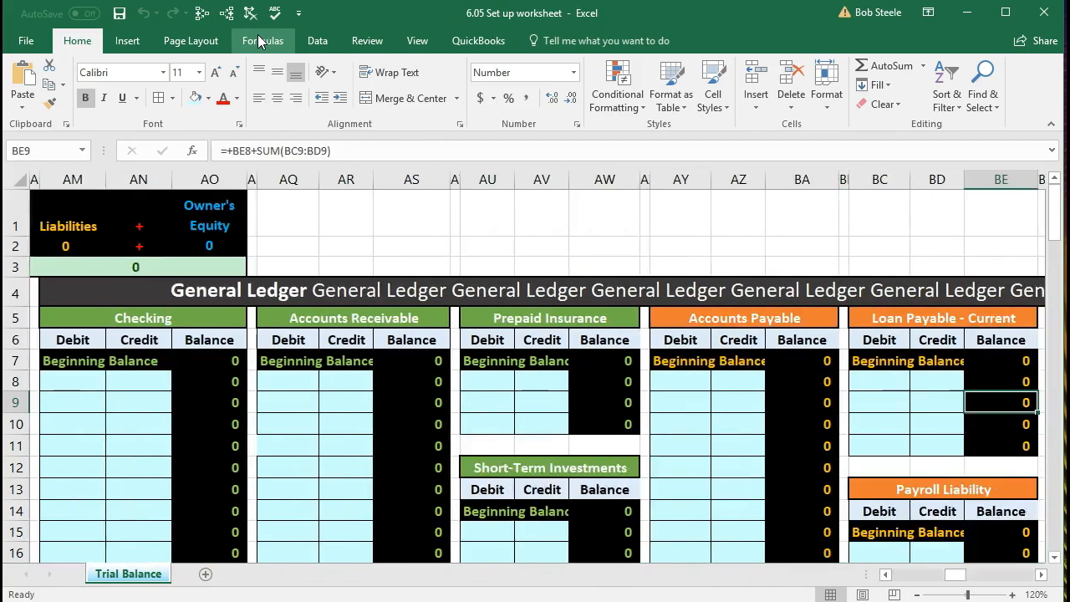
pyautogui.press('Right')
pyautogui.press('Right')
pyautogui.press('Right')
pyautogui.press('Right')
pyautogui.press('Right')
pyautogui.press('Right')
pyautogui.press('Right')
pyautogui.press('Right')
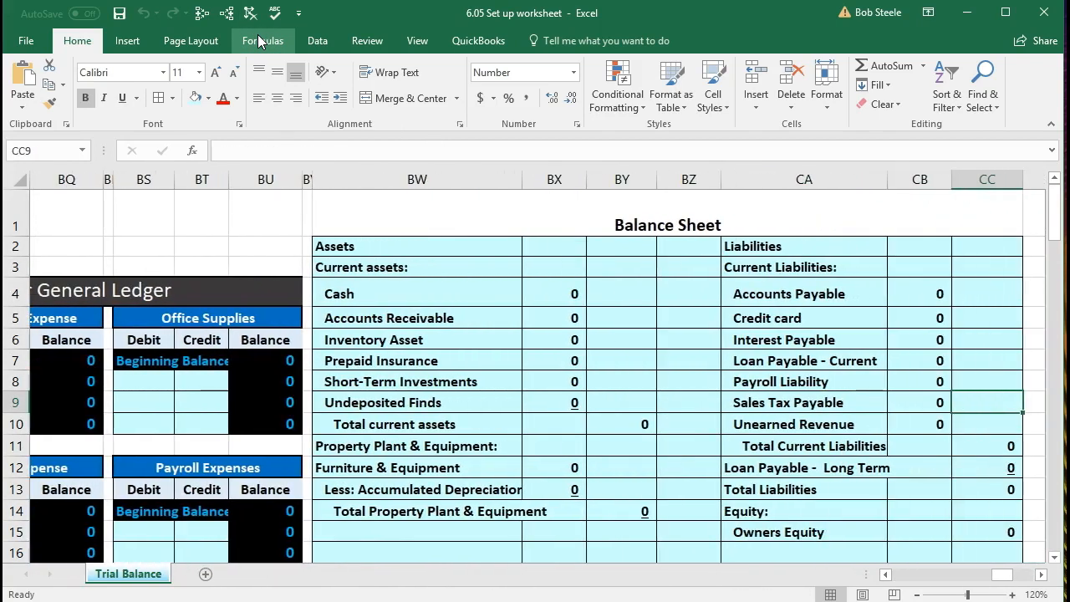
# Step: Trace the precedents of the Balance Sheet's Cash, Accounts Receivable, Inventory Asset and Prepaid Insurance amounts in BX4 through BX7
pyautogui.click(536, 284)
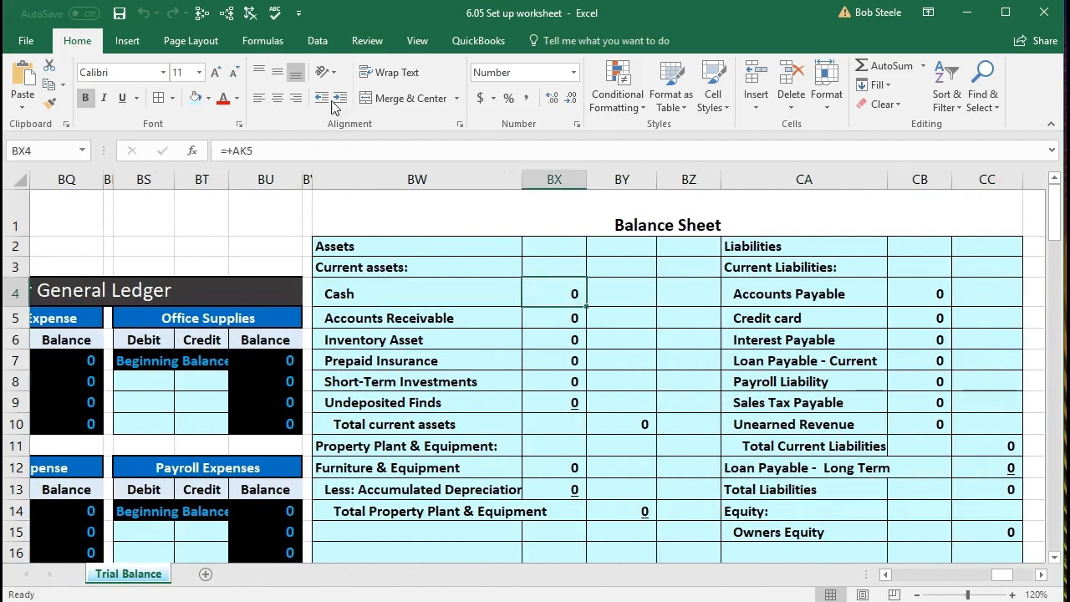
pyautogui.click(202, 14)
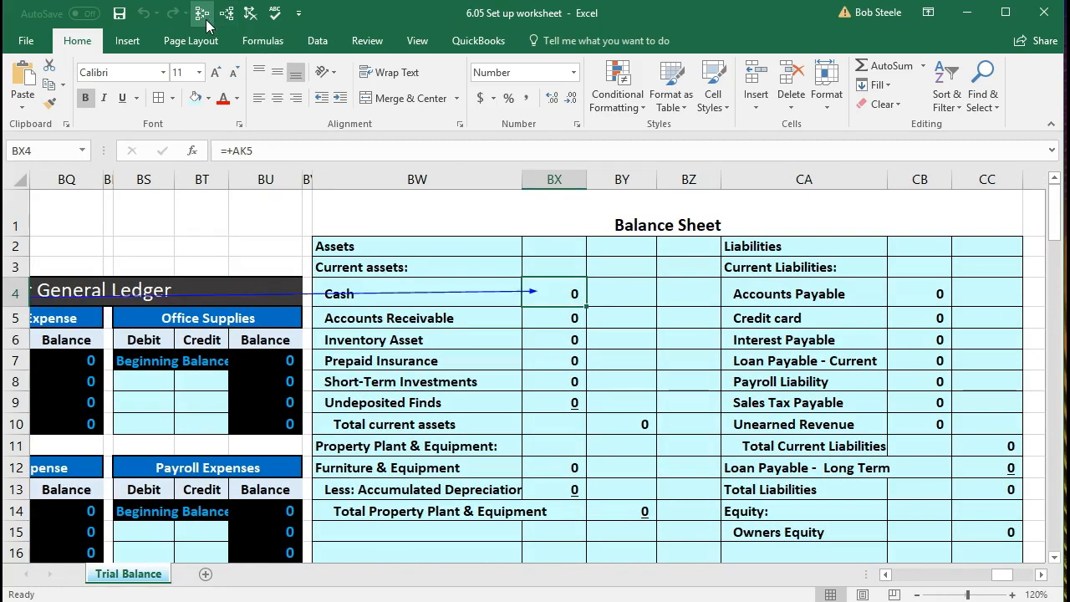
pyautogui.press('Down')
pyautogui.click(205, 20)
pyautogui.press('Down')
pyautogui.click(206, 20)
pyautogui.press('Down')
pyautogui.click(206, 20)
pyautogui.press('Down')
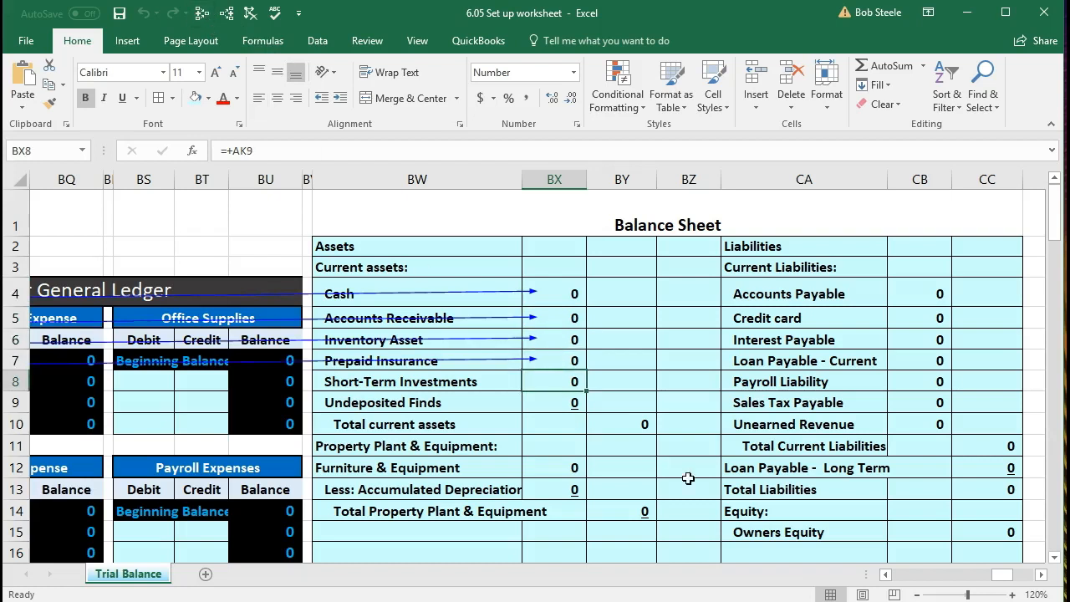
# Step: Follow the Balance Sheet arrows back to the trial balance column, and return to the Cash formula in BX4
pyautogui.click(887, 575)
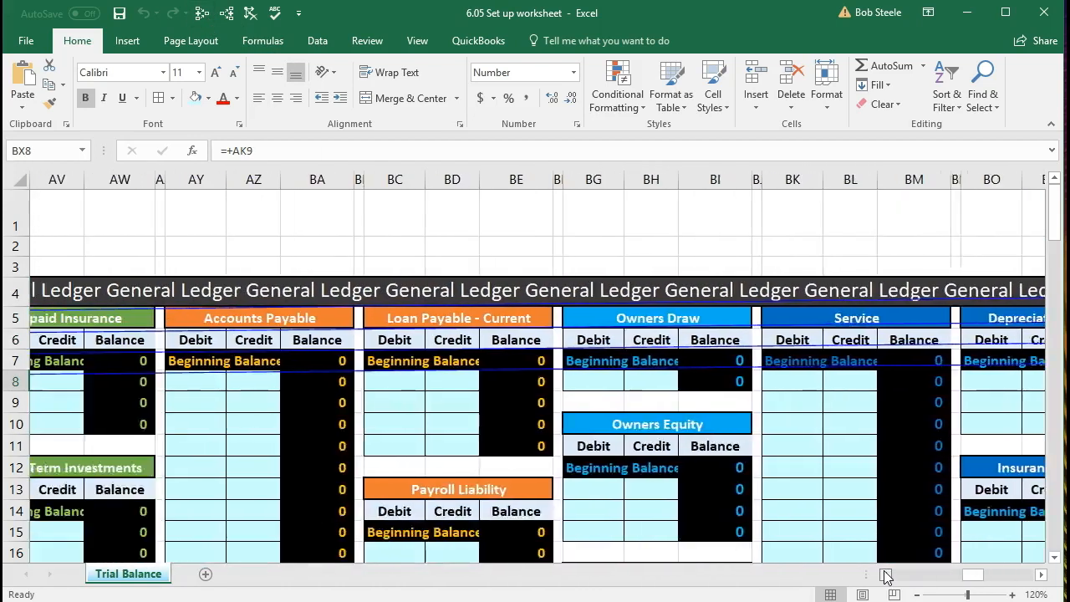
pyautogui.click(886, 575)
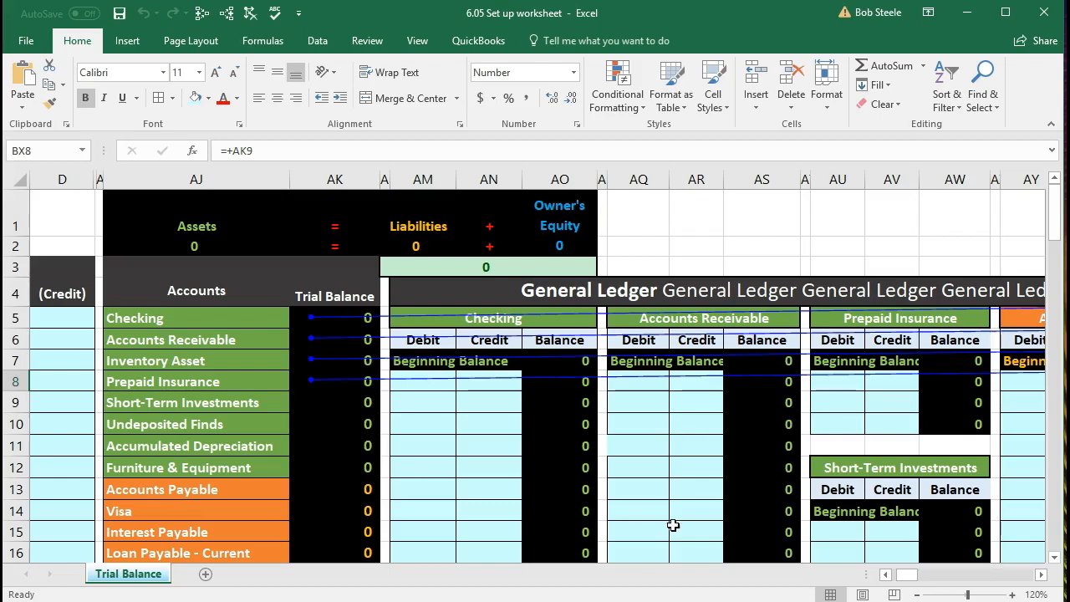
pyautogui.moveTo(907, 575); pyautogui.dragTo(1001, 577)
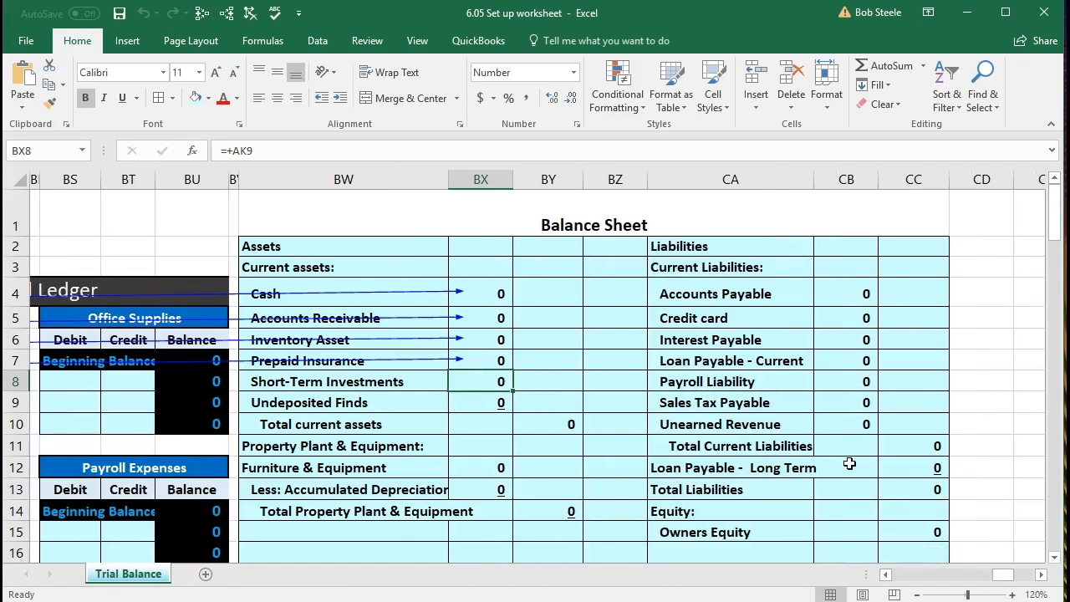
pyautogui.click(501, 292)
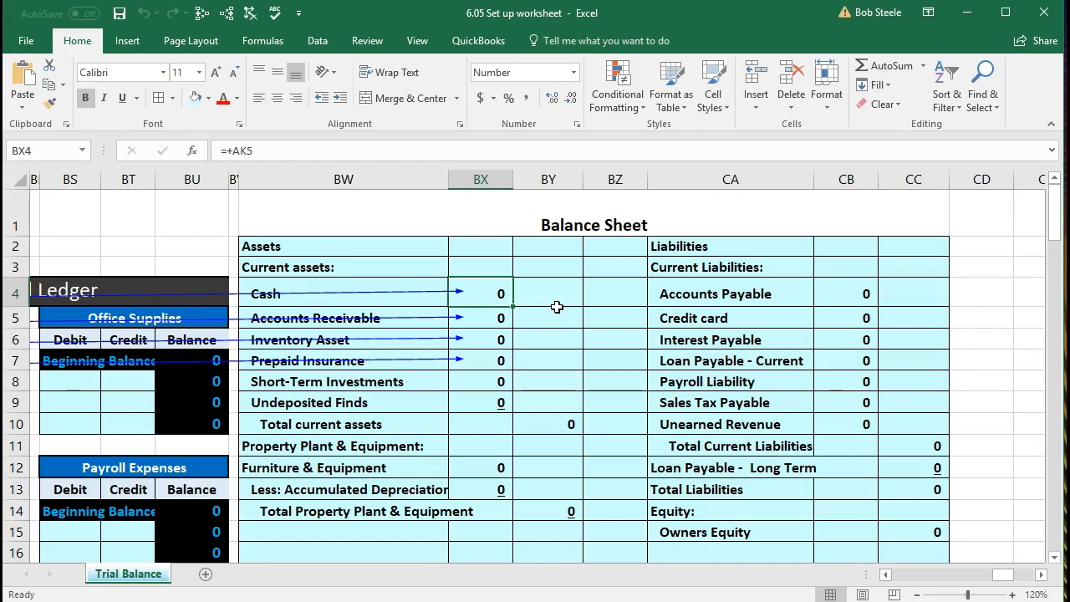
# Step: Return to the Checking ledger's entry cells AM9:AM12 and AN12, and remove all trace arrows
pyautogui.moveTo(1002, 575); pyautogui.dragTo(977, 580)
pyautogui.moveTo(950, 581); pyautogui.dragTo(929, 576)
pyautogui.moveTo(369, 399); pyautogui.dragTo(359, 460)
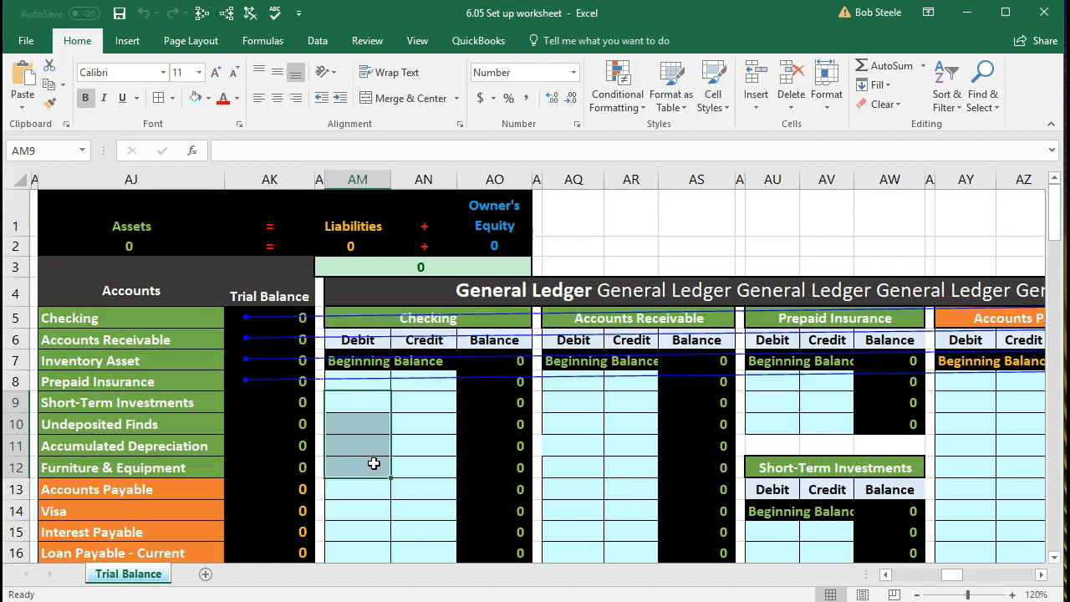
pyautogui.click(416, 466)
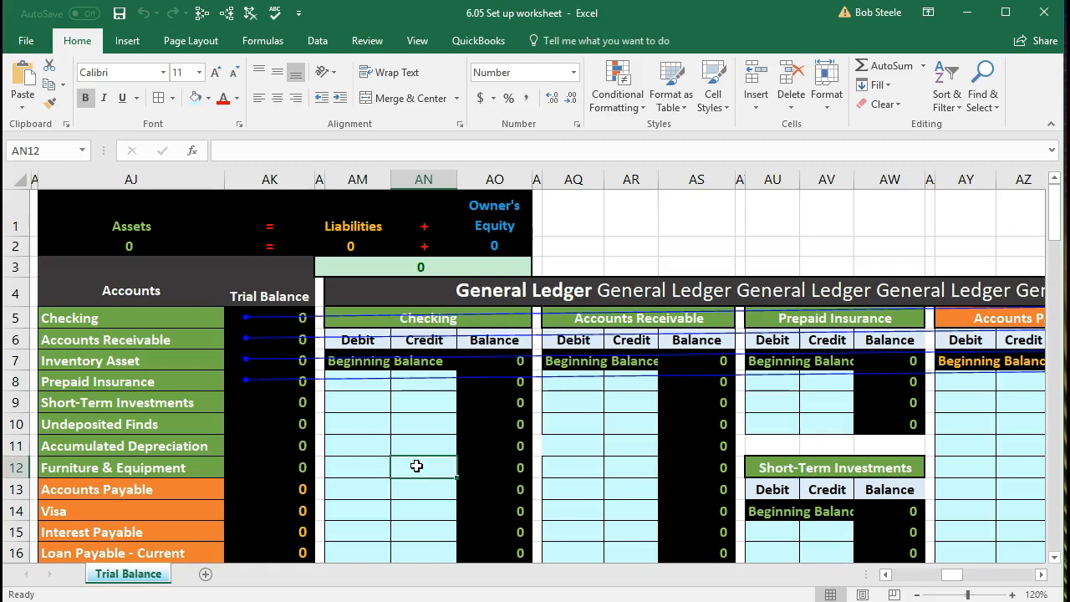
pyautogui.click(250, 13)
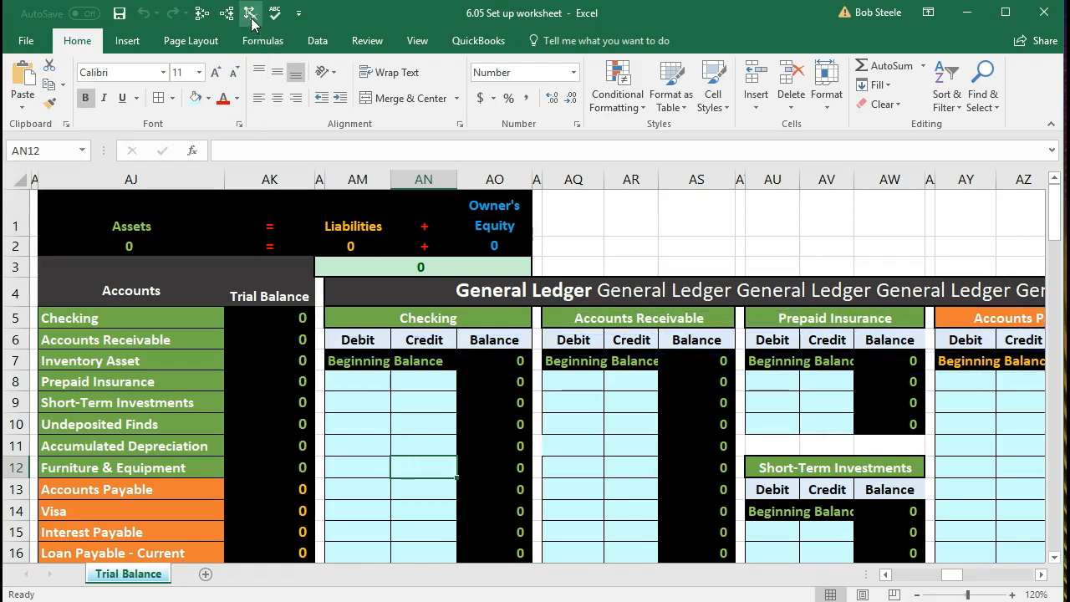
# Step: Go from the Checking ledger to the General Journal's first Accounts and Date cells, B5 and A5
pyautogui.click(353, 501)
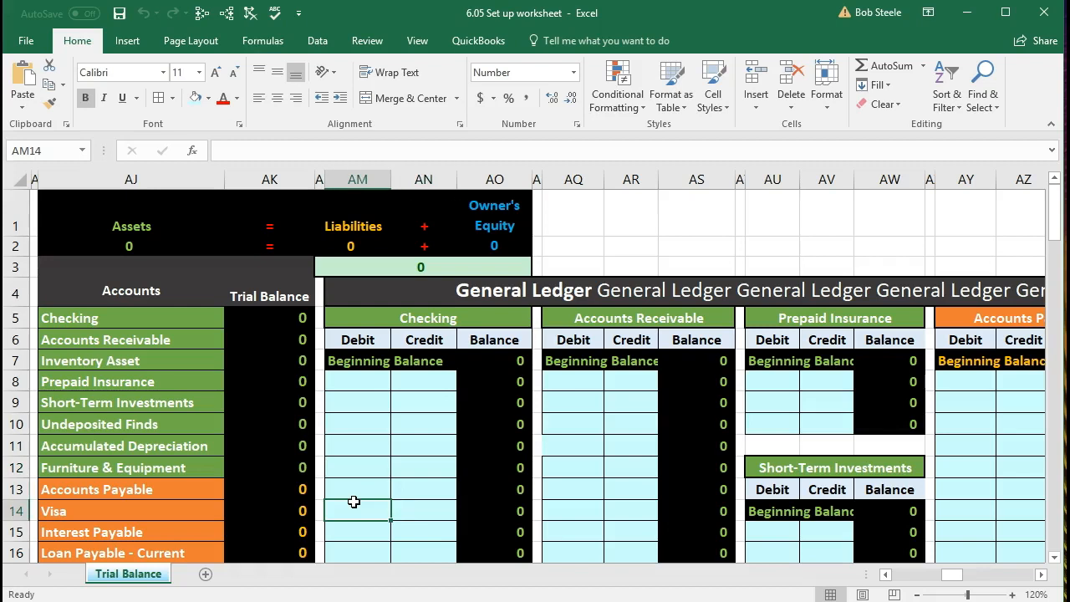
pyautogui.press('Home')
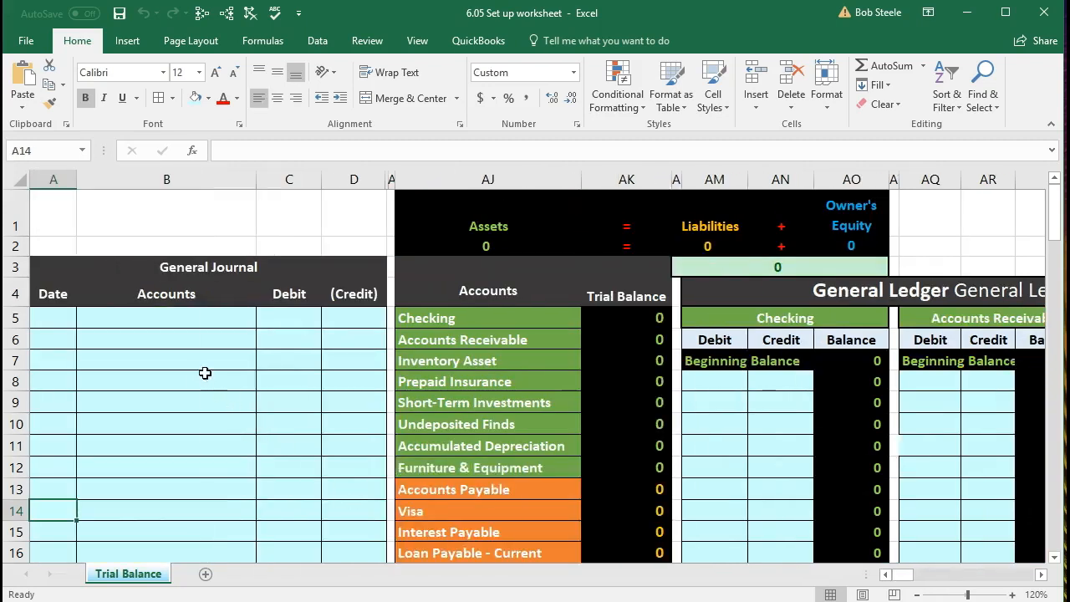
pyautogui.click(163, 325)
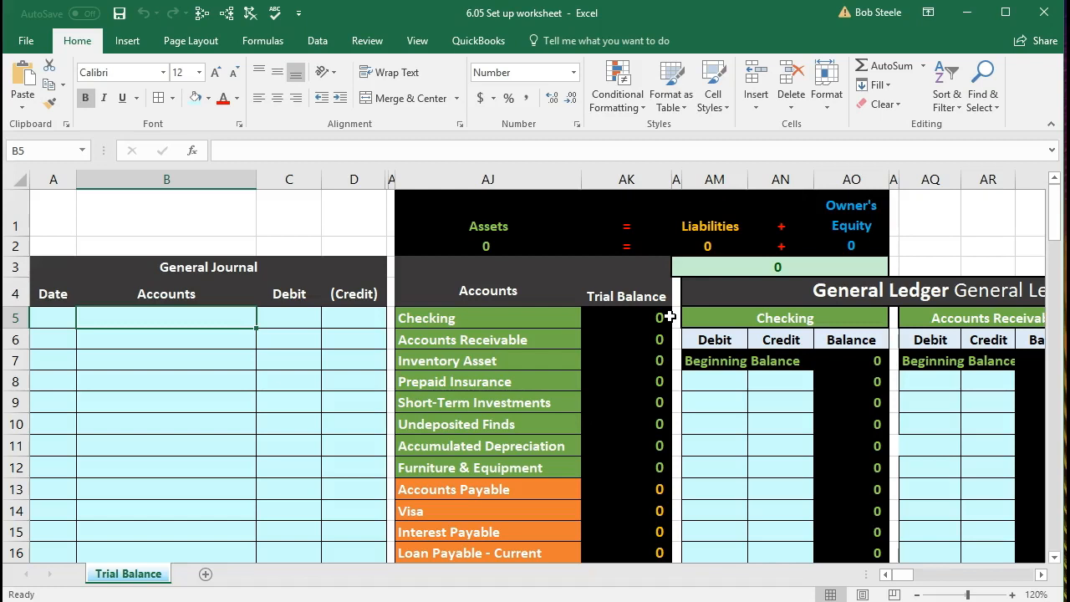
pyautogui.click(64, 323)
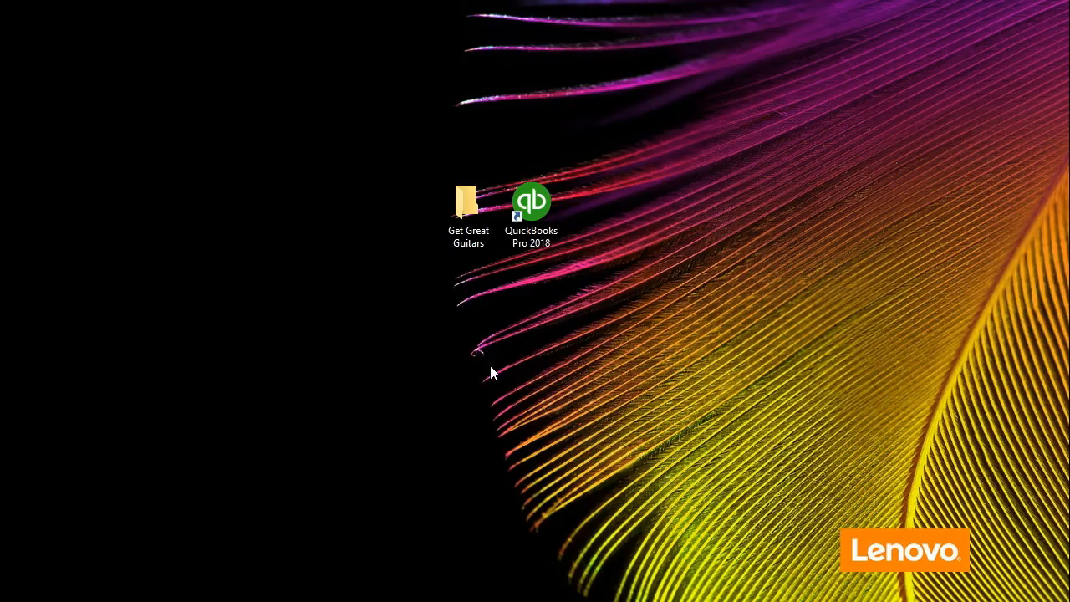
# Step: Launch QuickBooks Pro 2018 from the desktop and begin creating a new company
pyautogui.doubleClick(534, 244)
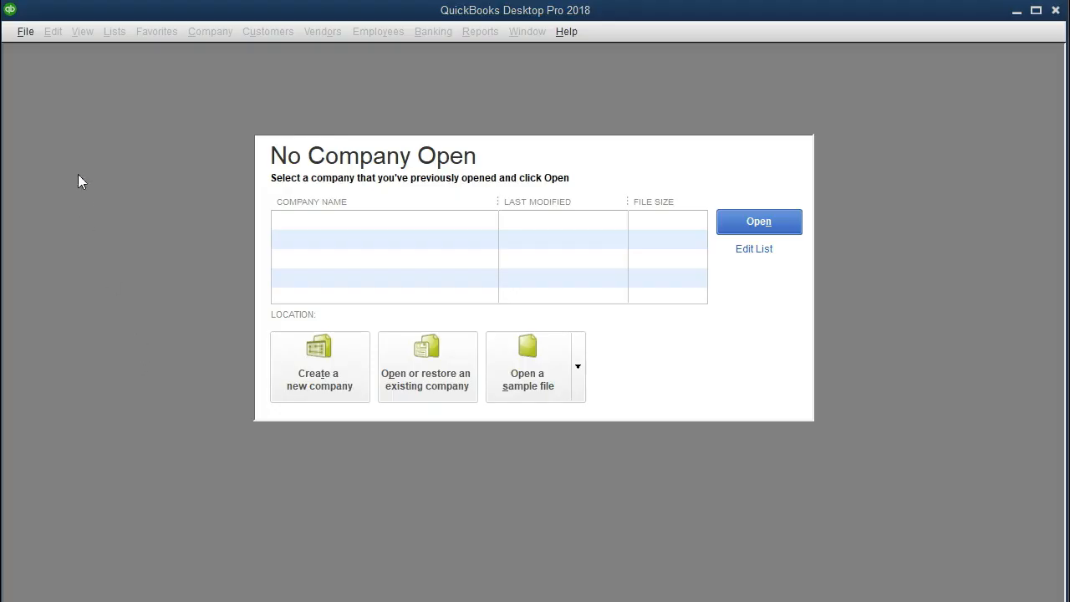
pyautogui.click(29, 37)
pyautogui.click(28, 37)
pyautogui.click(25, 33)
pyautogui.click(27, 55)
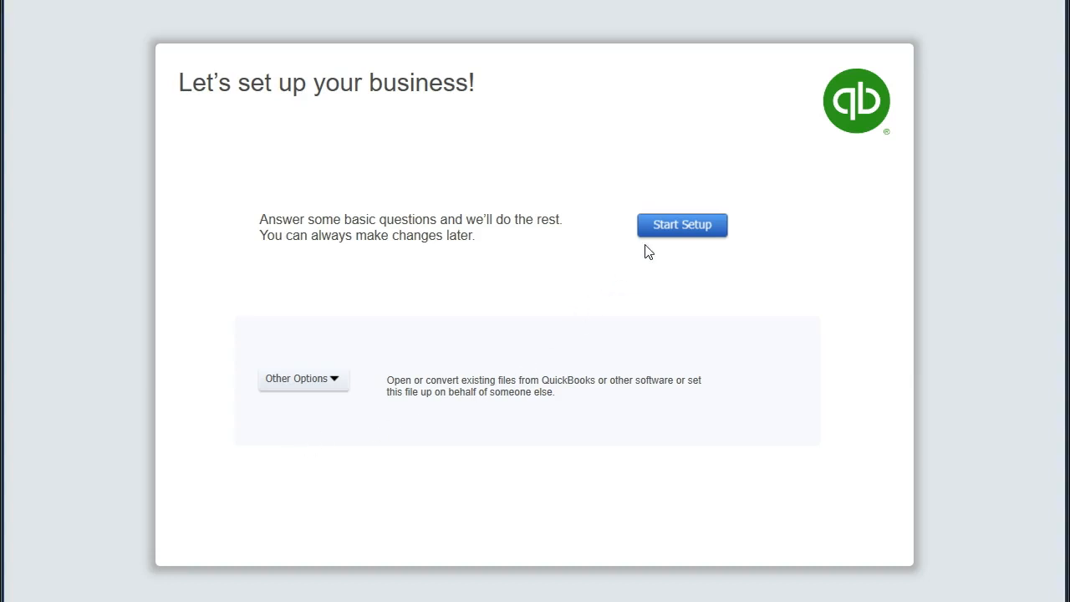
# Step: Look over the alternative business setup options, including Advanced Setup, without choosing one
pyautogui.click(331, 380)
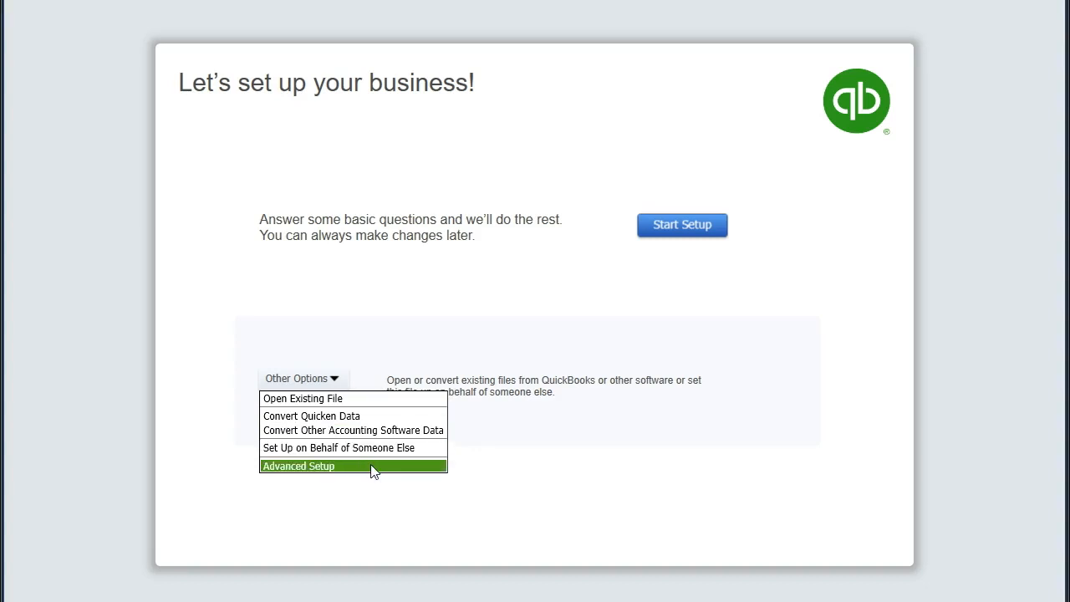
pyautogui.click(377, 508)
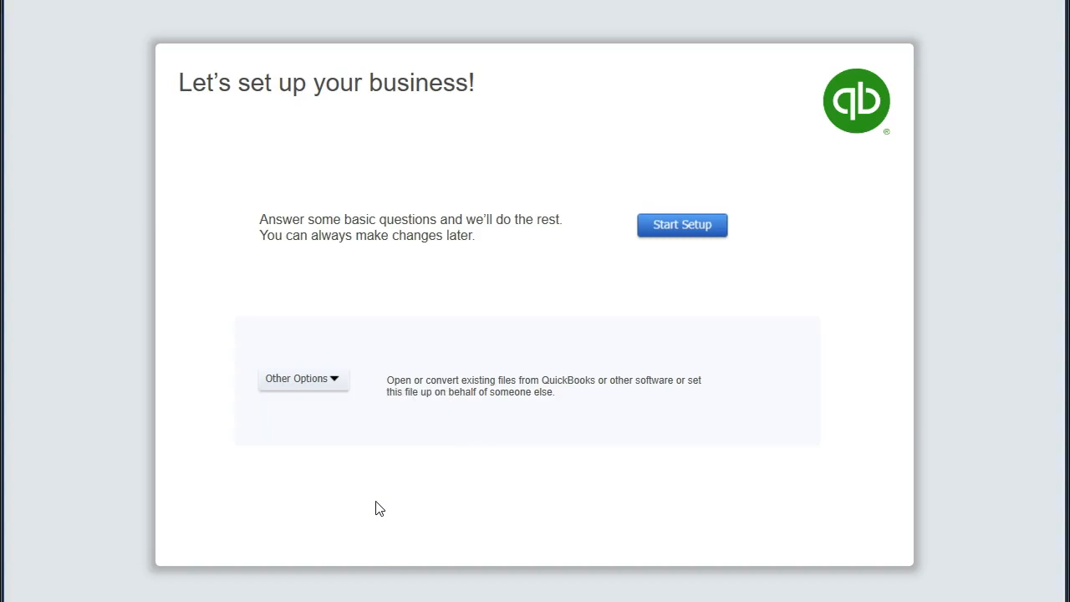
# Step: Start the standard business setup and go to the sign-in form's email or user ID and password fields
pyautogui.click(684, 239)
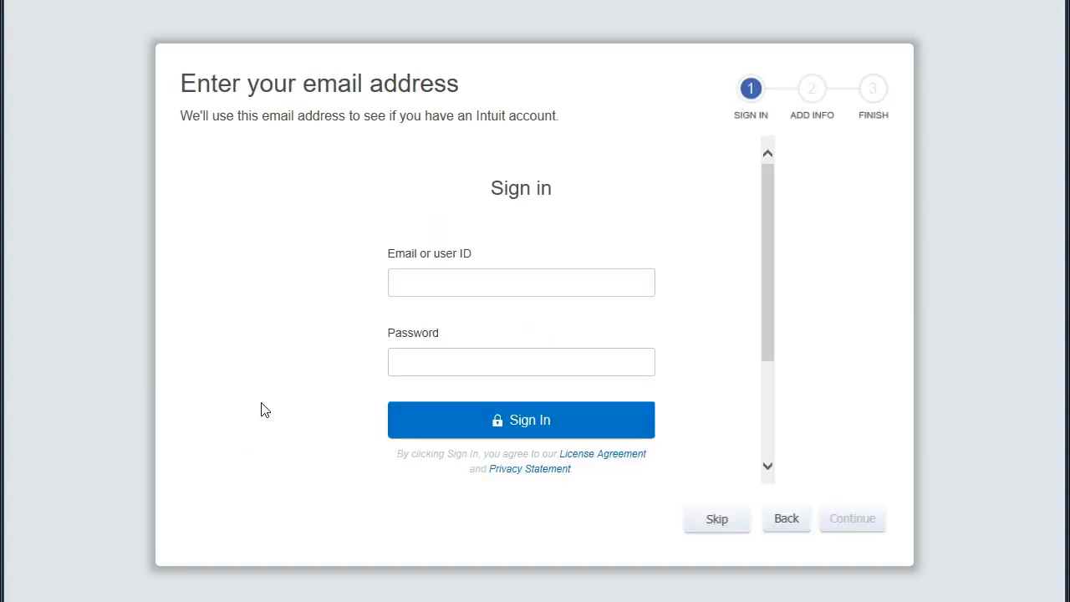
pyautogui.click(399, 289)
pyautogui.click(405, 361)
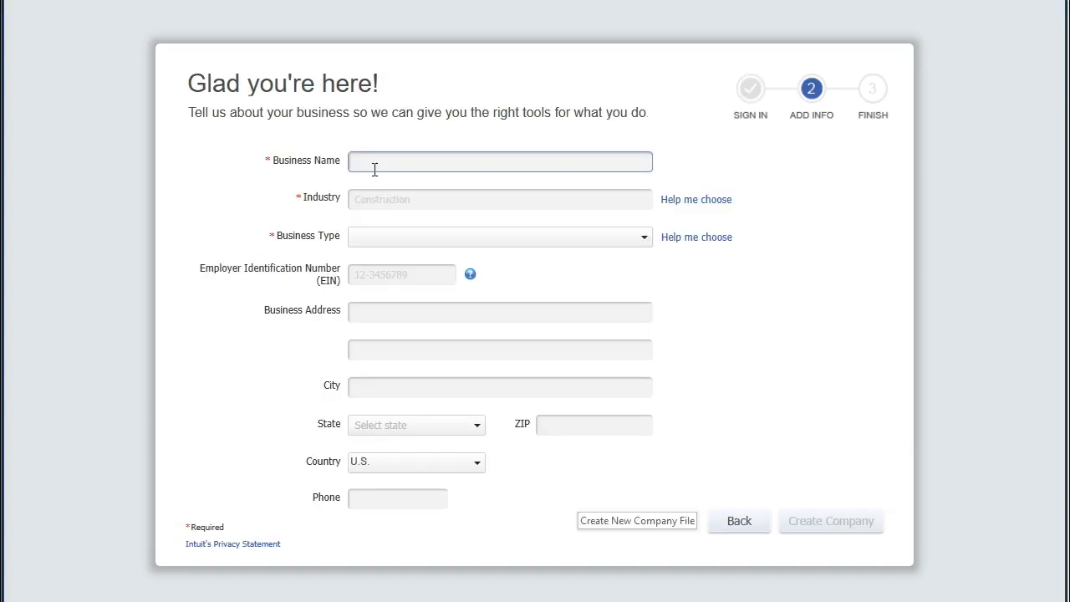
# Step: Check the Industry field and the available Business Type choices on the business information form
pyautogui.click(372, 197)
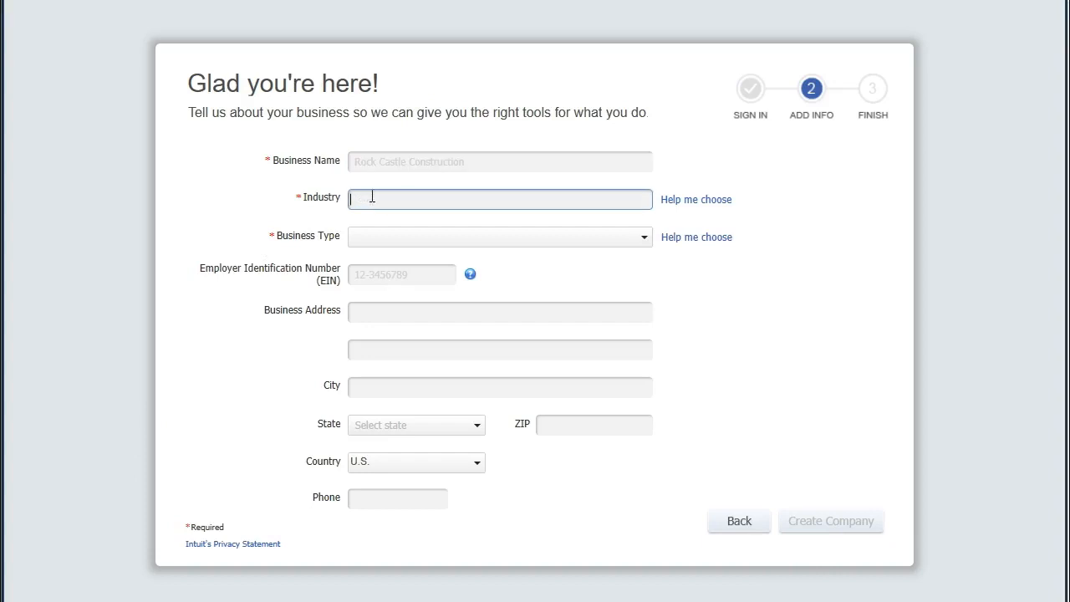
pyautogui.click(363, 240)
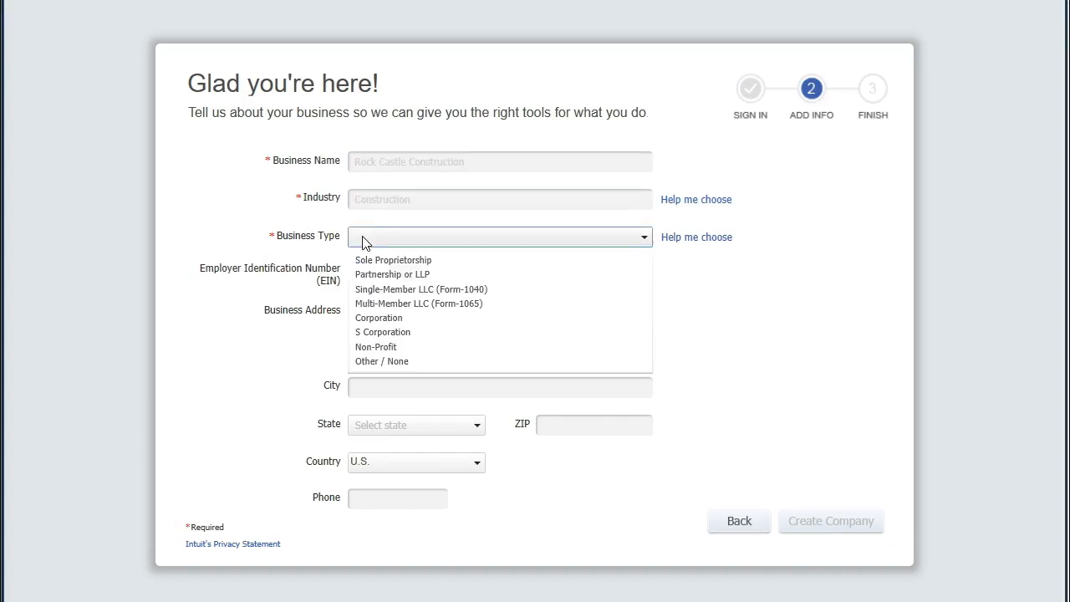
pyautogui.click(362, 238)
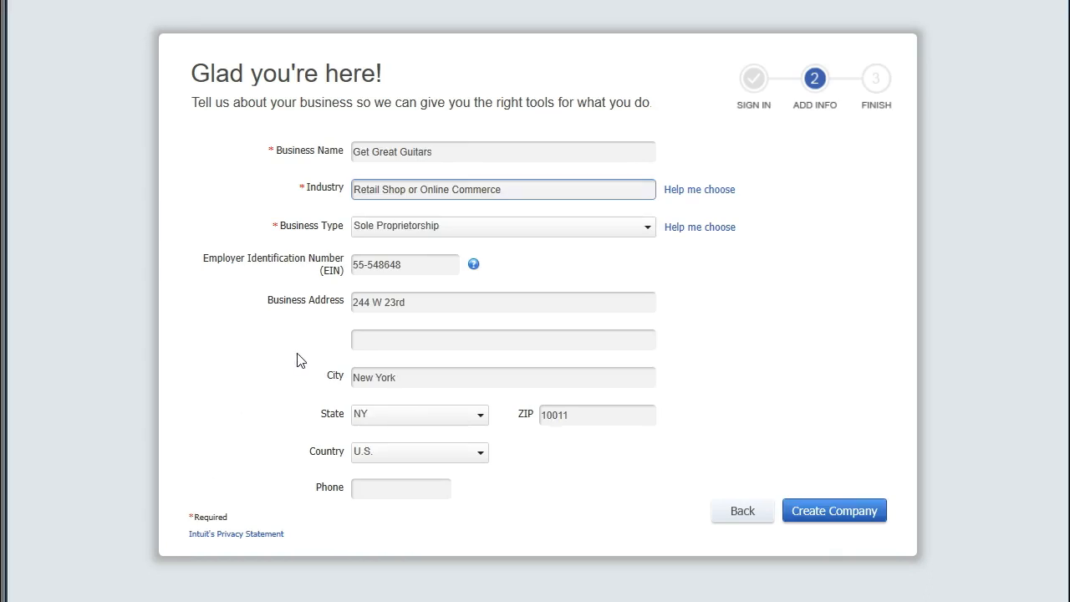
# Step: Review the Business Name, Business Address and City entries for Get Great Guitars
pyautogui.click(462, 152)
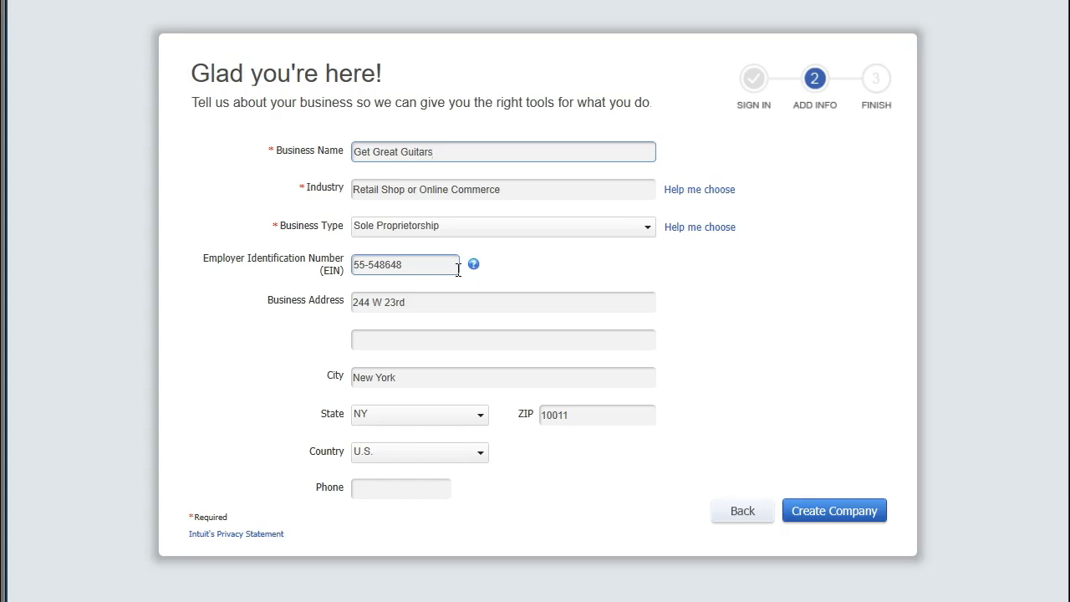
pyautogui.click(428, 300)
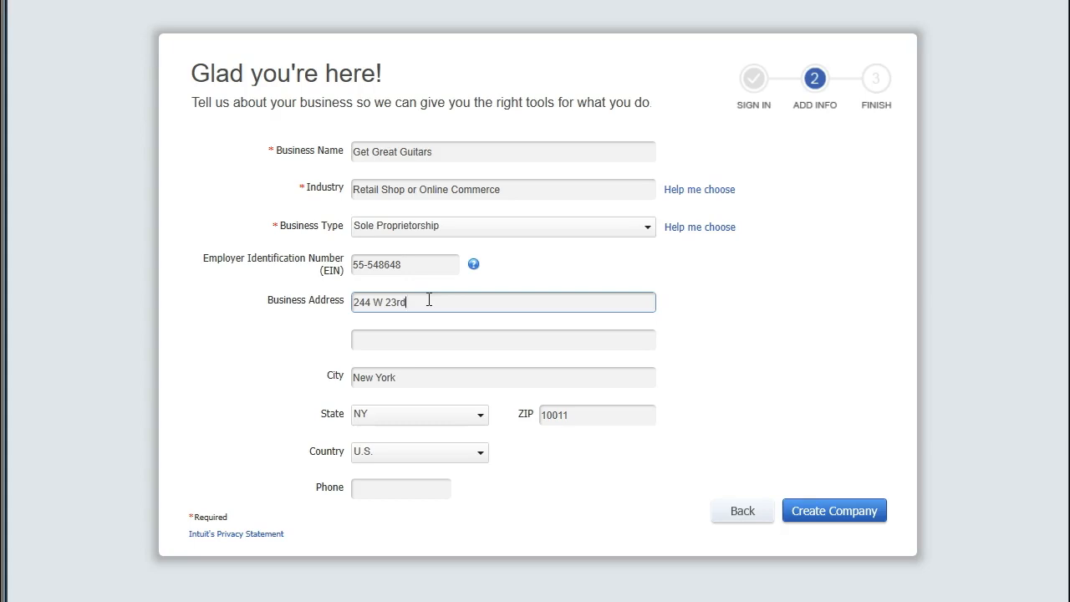
pyautogui.click(435, 376)
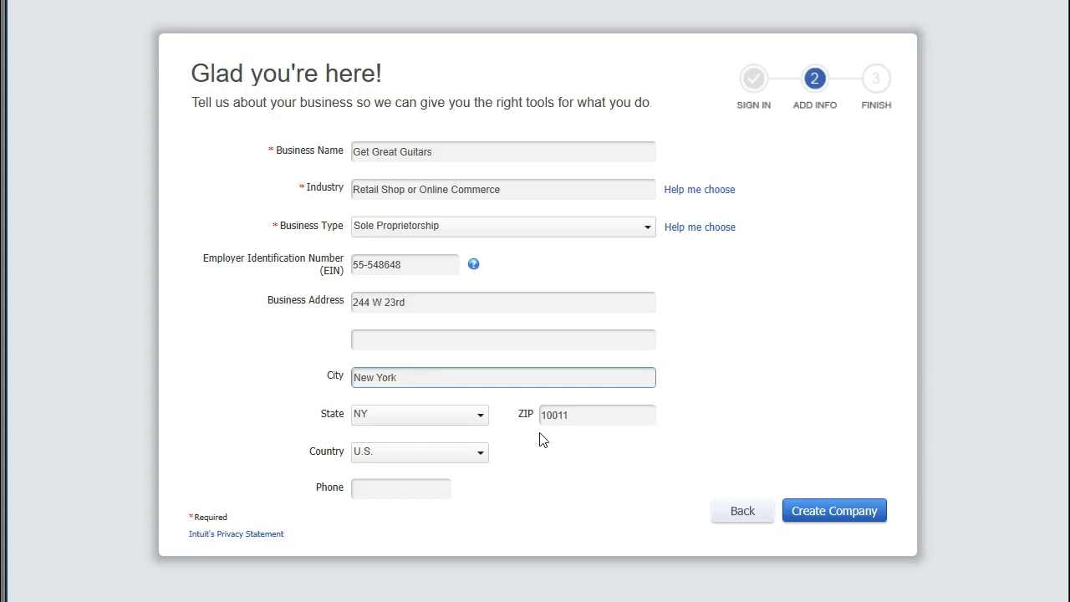
# Step: Check the ZIP and Phone fields on the business information form and create the Get Great Guitars company
pyautogui.click(609, 420)
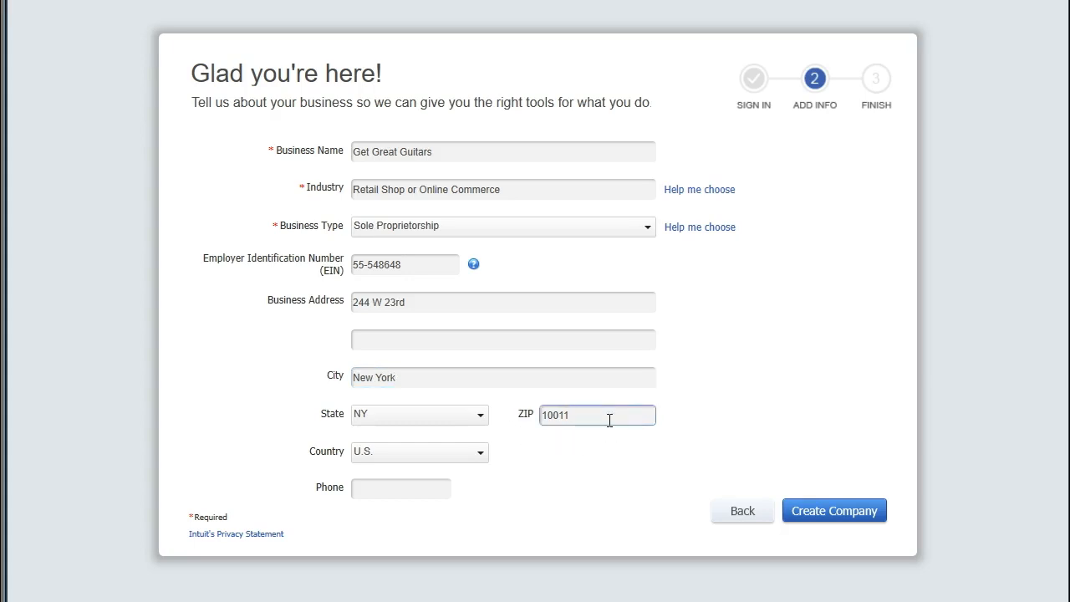
pyautogui.click(443, 489)
pyautogui.click(832, 512)
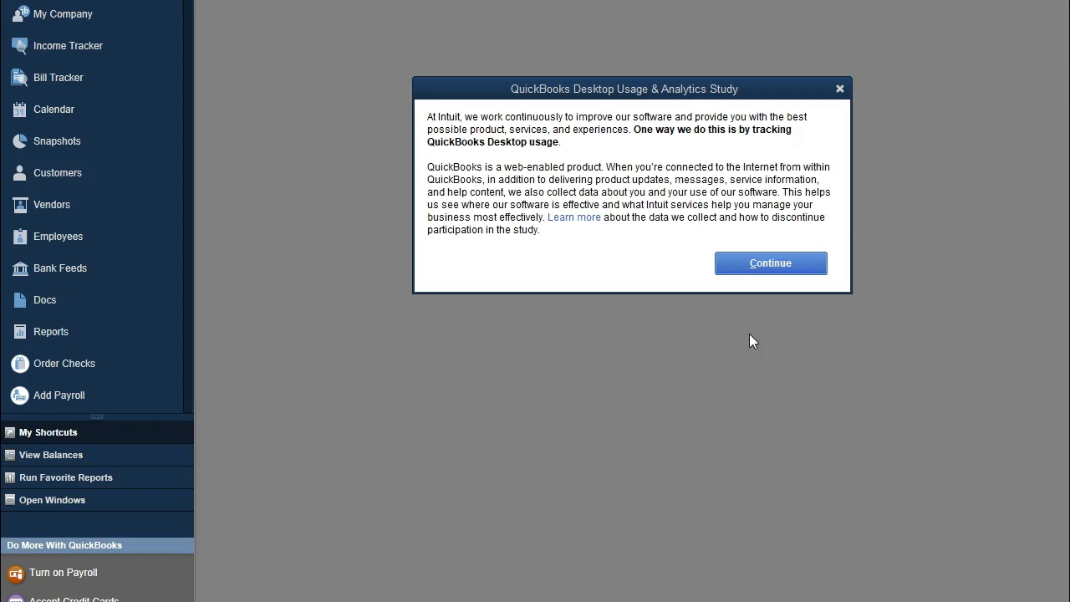
# Step: Dismiss the usage and analytics study notice, the setup completion window and the New Feature Tour
pyautogui.click(772, 263)
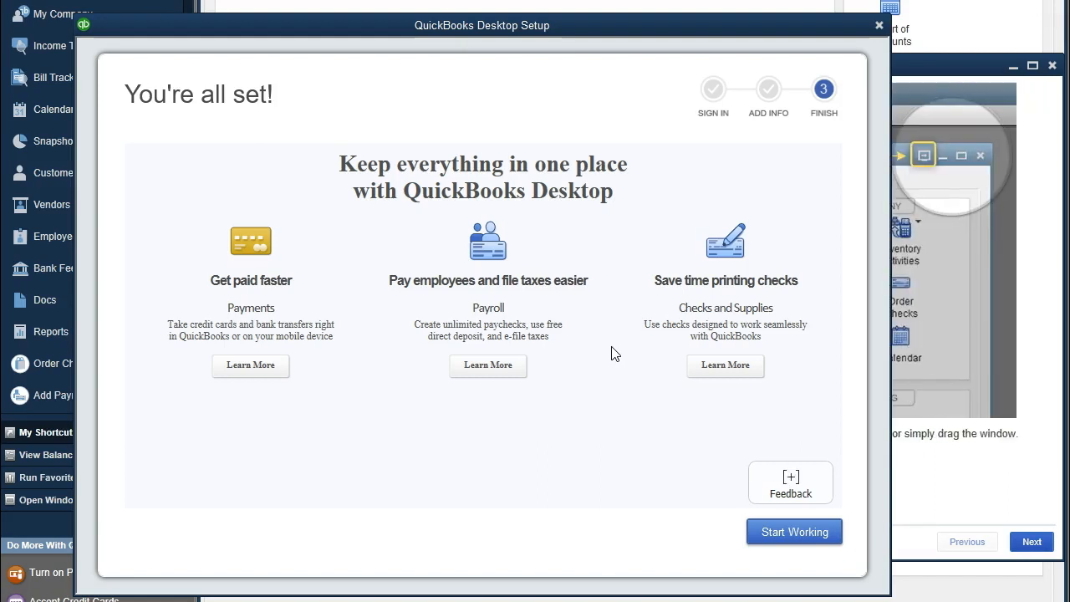
pyautogui.click(878, 26)
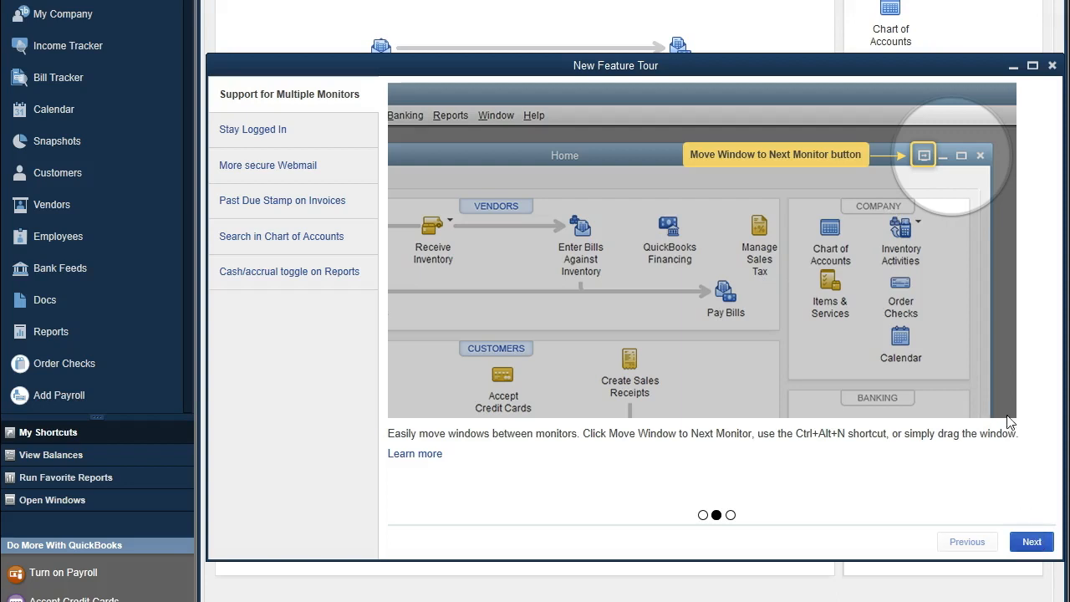
pyautogui.click(1051, 67)
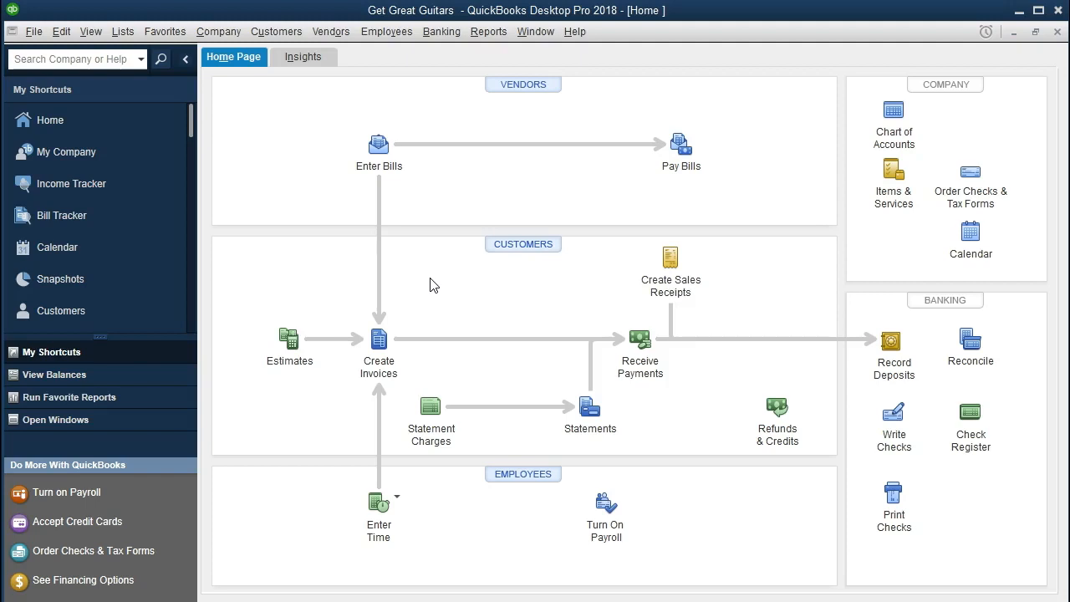
# Step: Open the Chart of Accounts and look through the full list of default accounts and their types
pyautogui.click(123, 32)
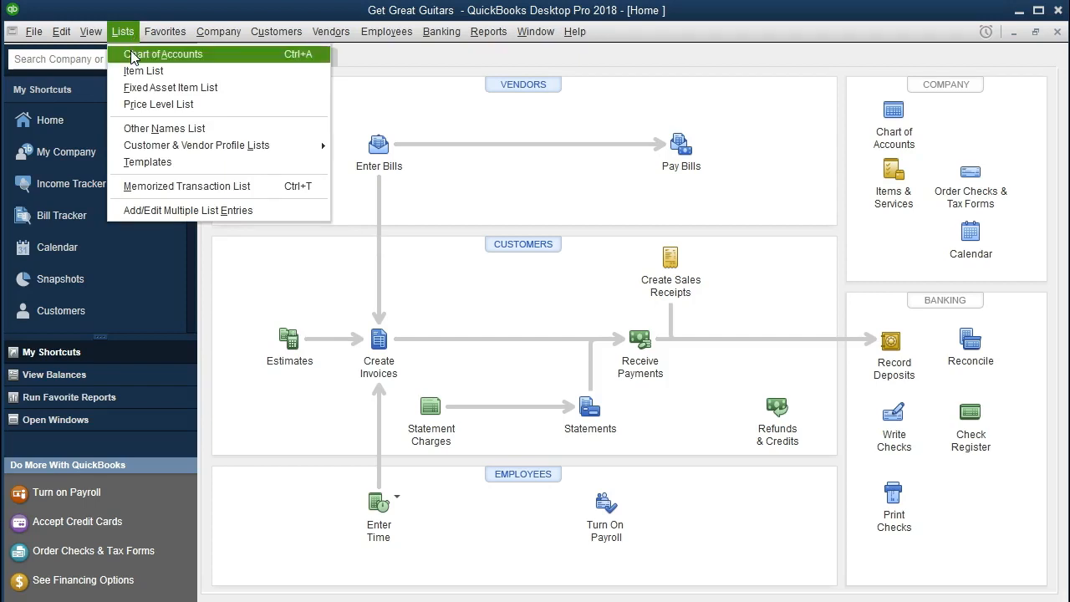
pyautogui.click(187, 56)
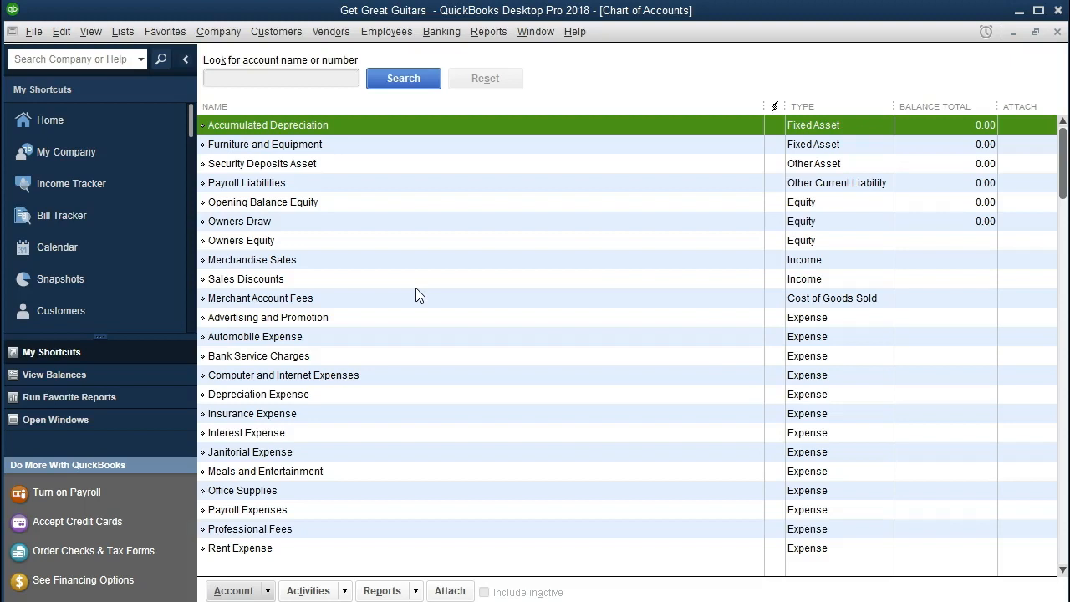
pyautogui.scroll(-2, 416, 288)
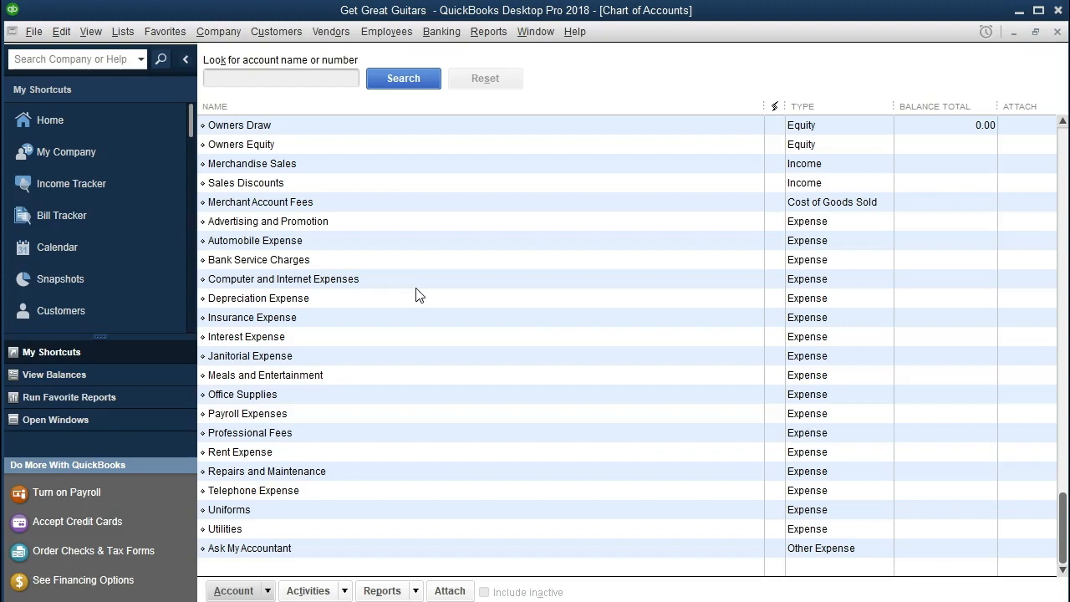
pyautogui.scroll(2, 418, 295)
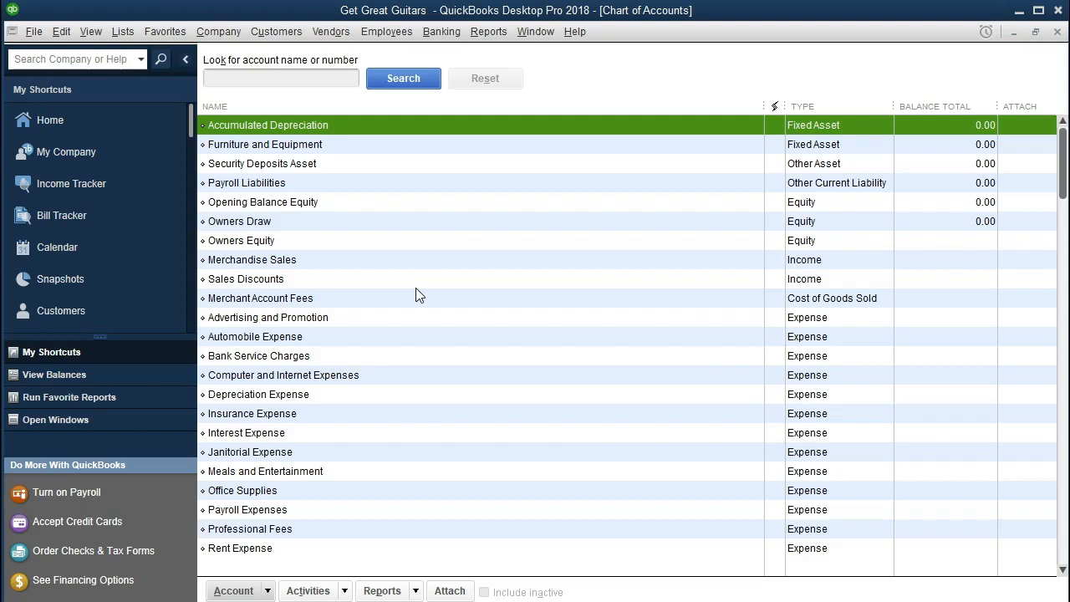
pyautogui.click(631, 321)
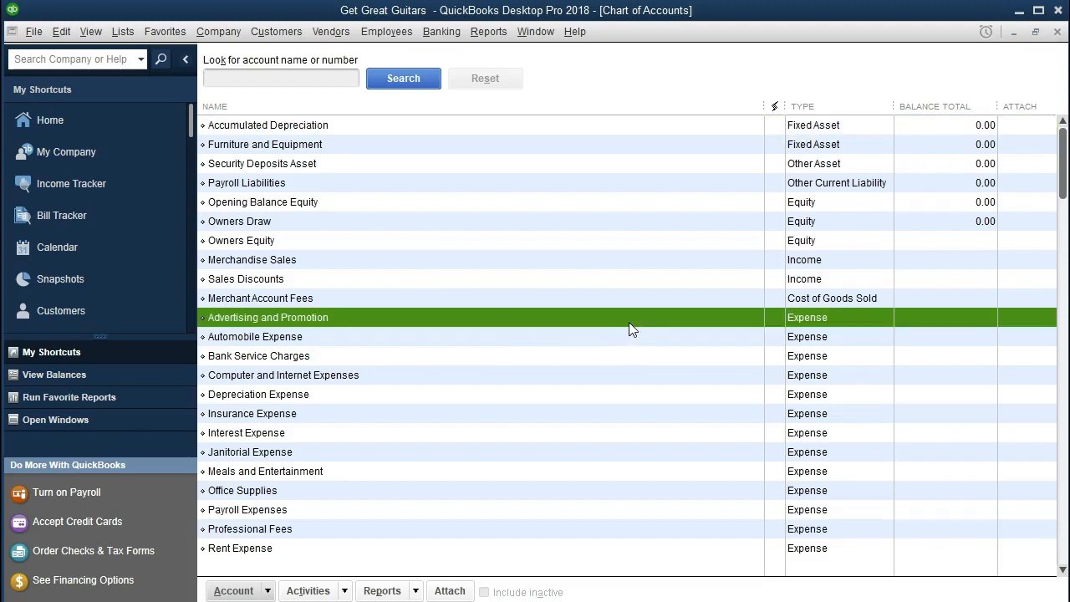
pyautogui.click(630, 151)
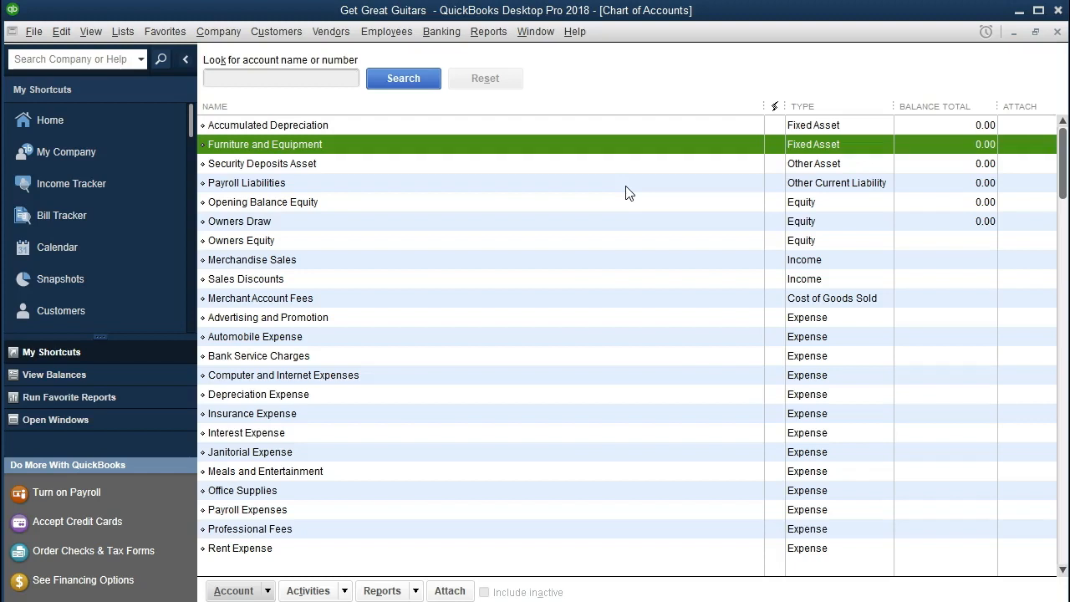
pyautogui.scroll(-3, 623, 284)
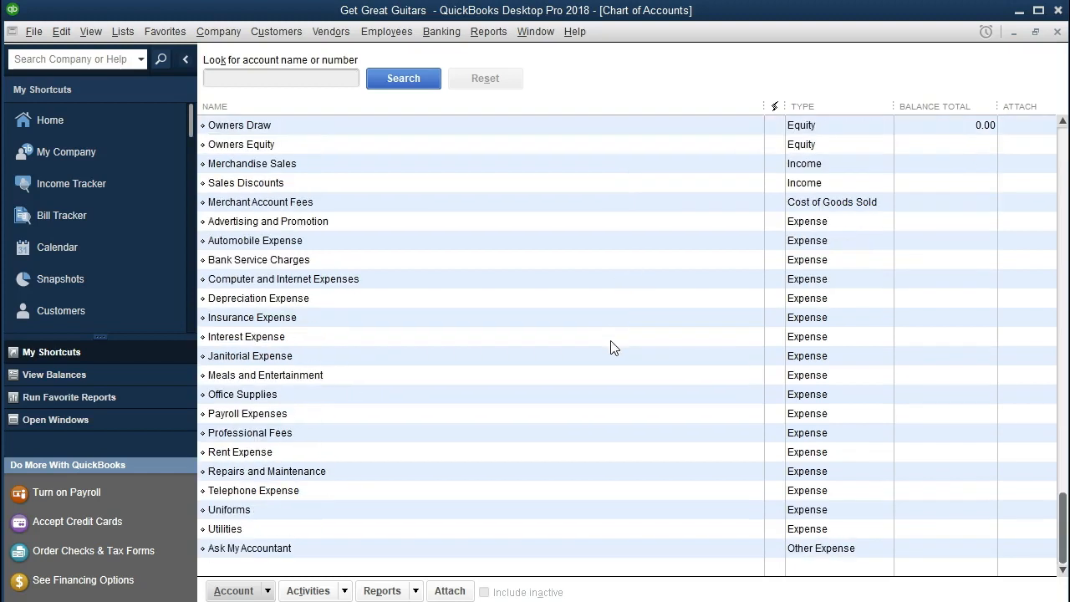
# Step: Go through the expense accounts one by one from Advertising and Promotion to Meals and Entertainment
pyautogui.click(381, 434)
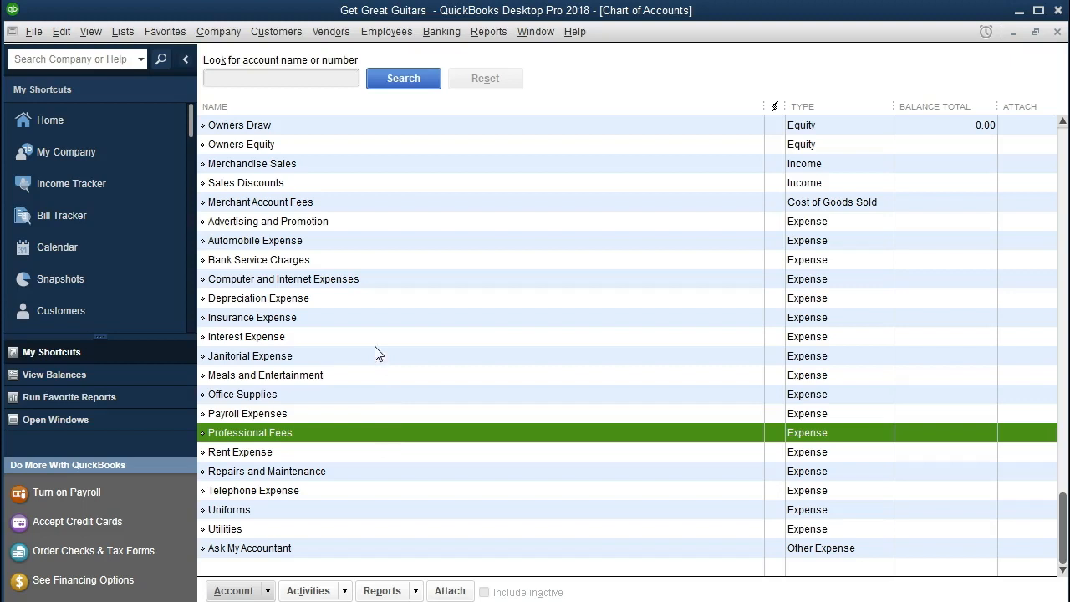
pyautogui.click(368, 229)
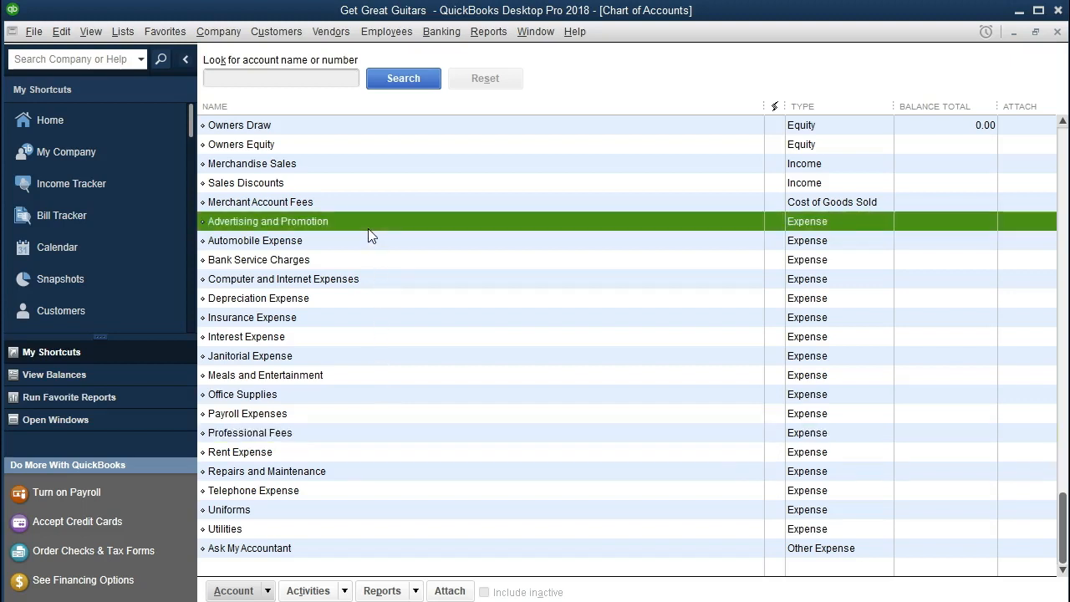
pyautogui.press('Down')
pyautogui.press('Down')
pyautogui.press('Down')
pyautogui.press('Down')
pyautogui.press('Down')
pyautogui.press('Down')
pyautogui.press('Down')
pyautogui.press('Down')
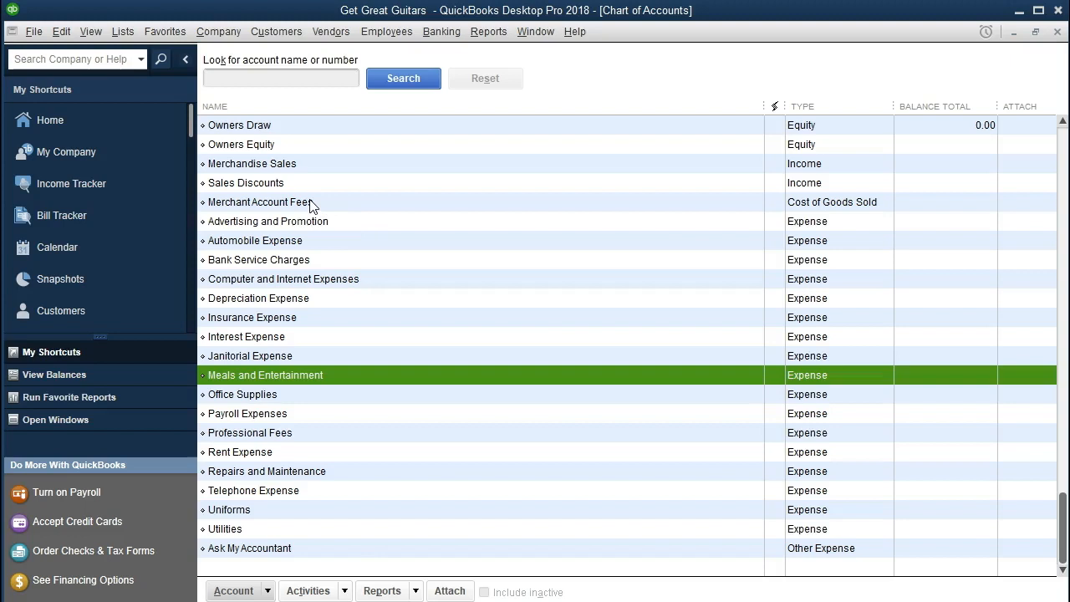
# Step: Show the Open Window List and open the Preferences window
pyautogui.click(94, 33)
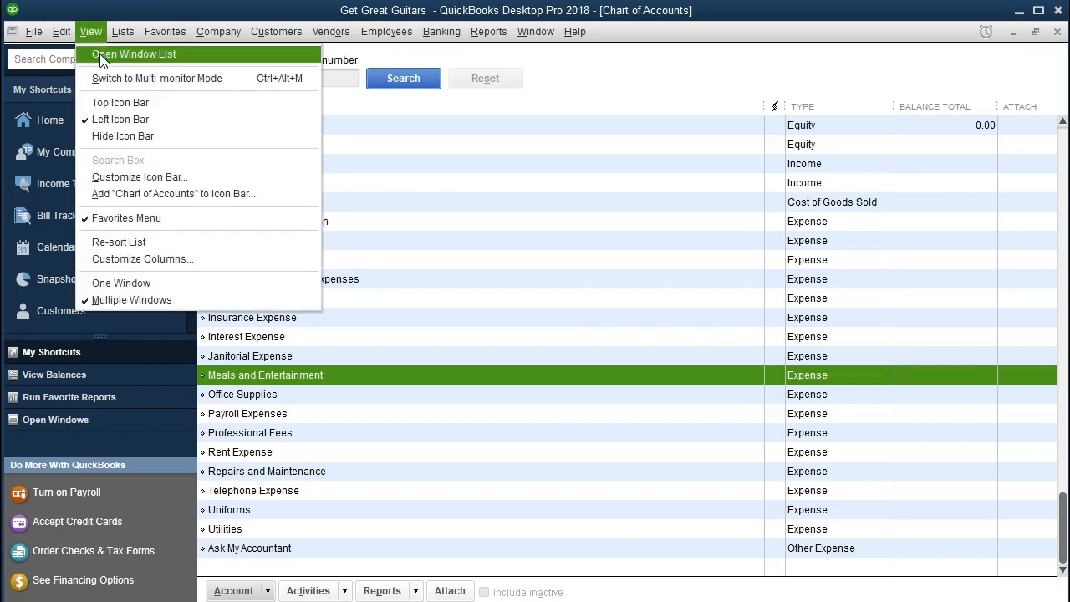
pyautogui.click(100, 53)
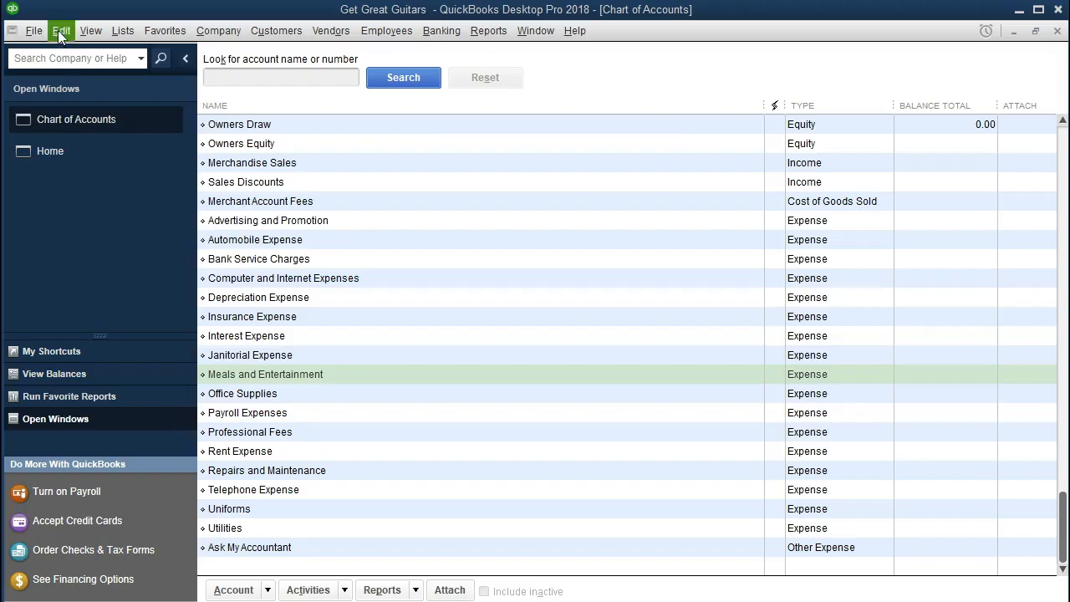
pyautogui.click(33, 30)
pyautogui.moveTo(54, 38)
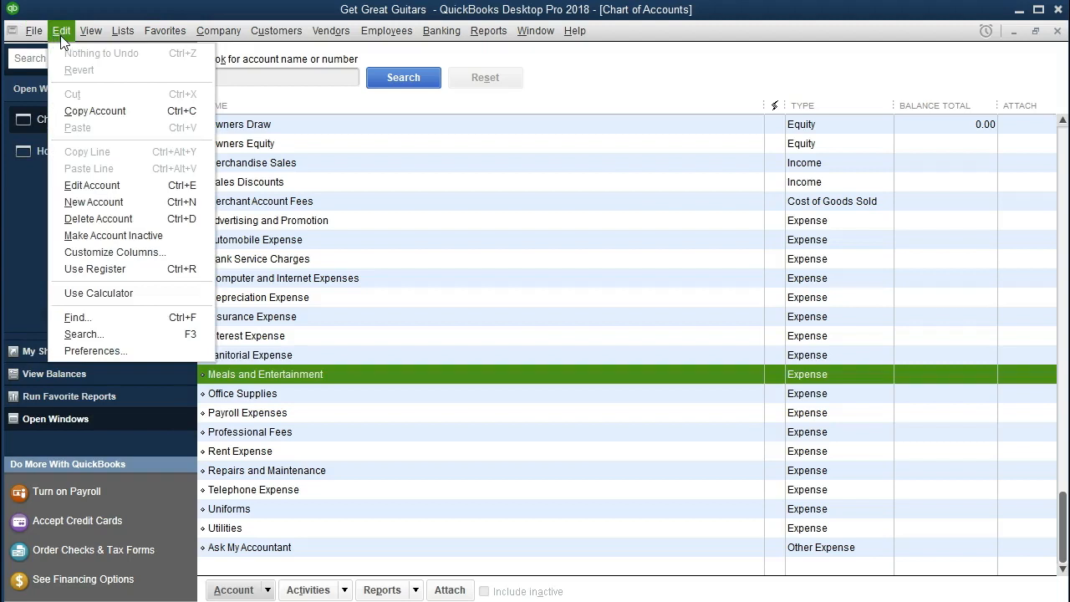
pyautogui.click(112, 351)
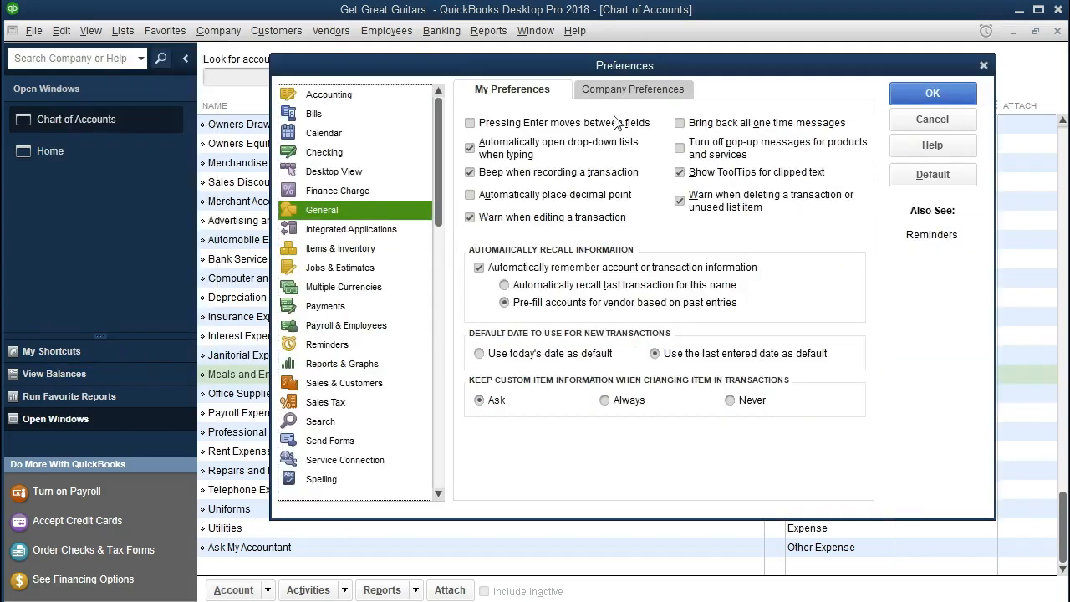
pyautogui.moveTo(675, 70); pyautogui.dragTo(624, 63)
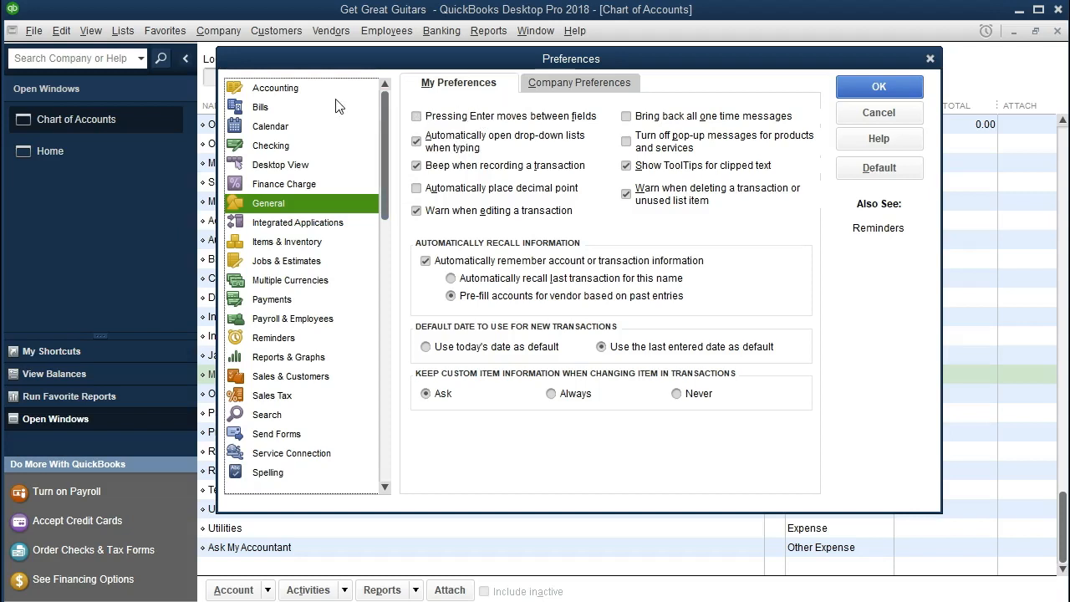
# Step: Turn off both date warnings for past and future transactions in the company's Accounting preferences and save the changes
pyautogui.click(291, 90)
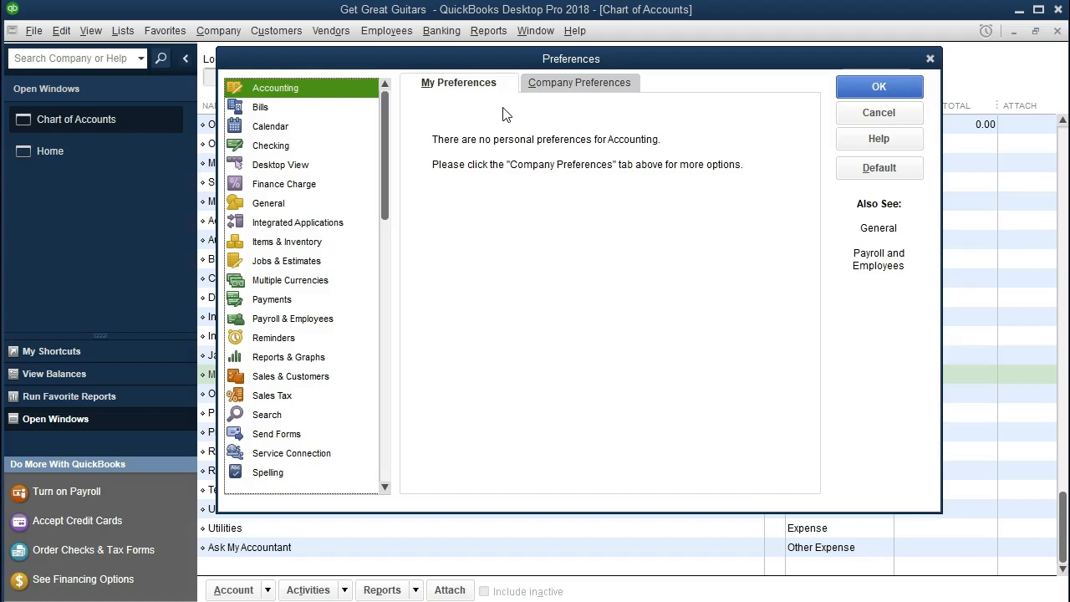
pyautogui.click(551, 90)
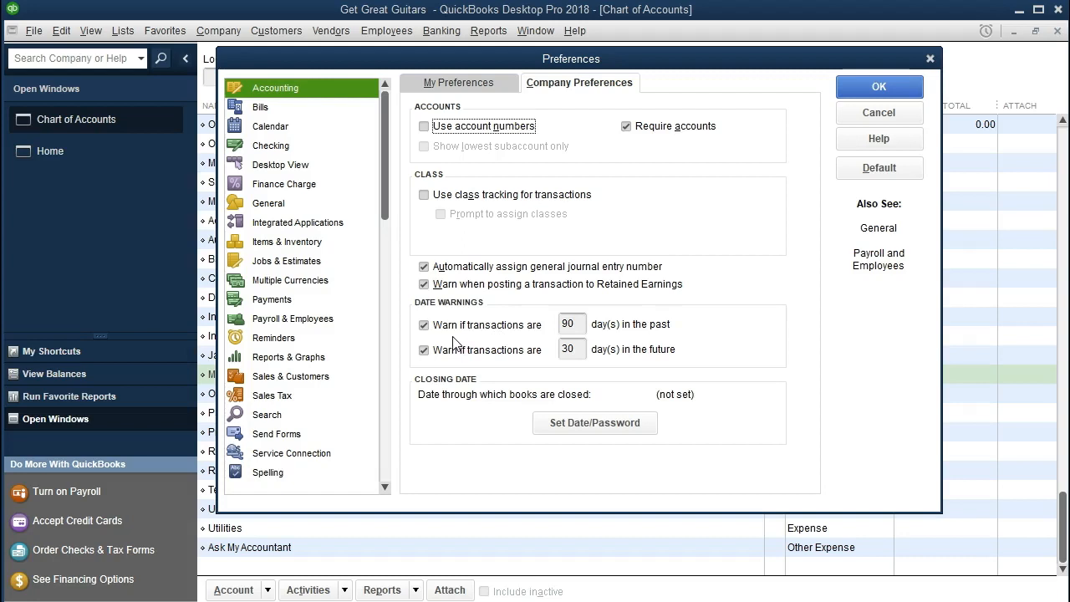
pyautogui.click(424, 328)
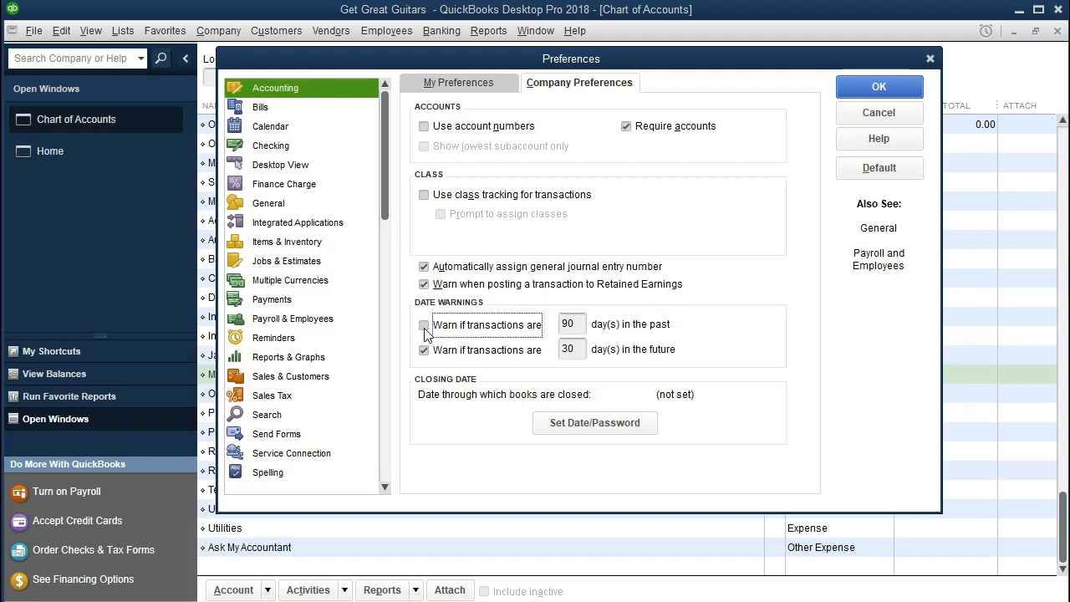
pyautogui.click(424, 353)
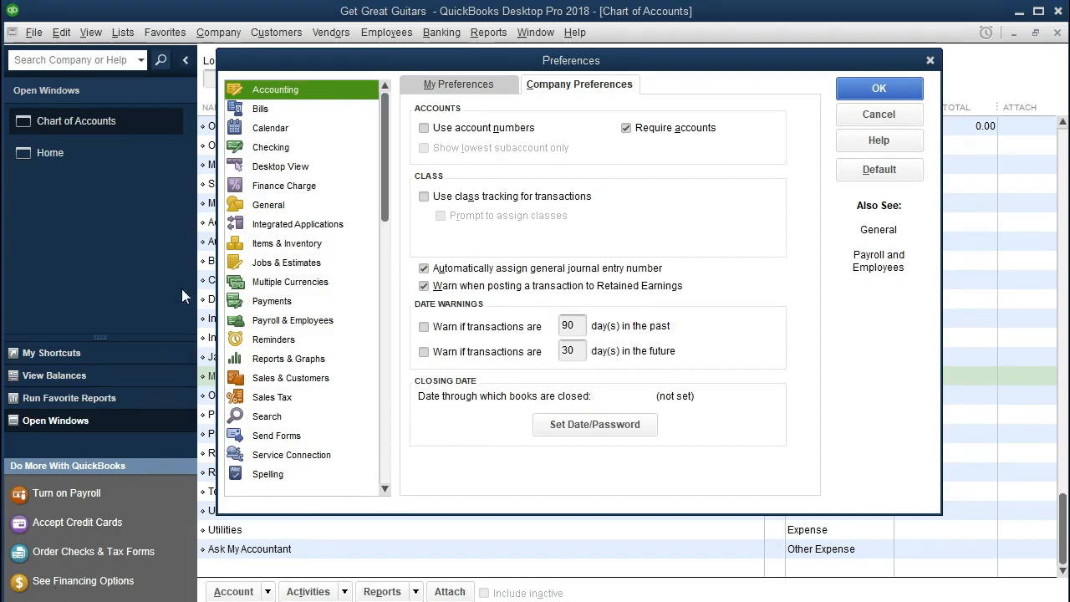
pyautogui.click(259, 110)
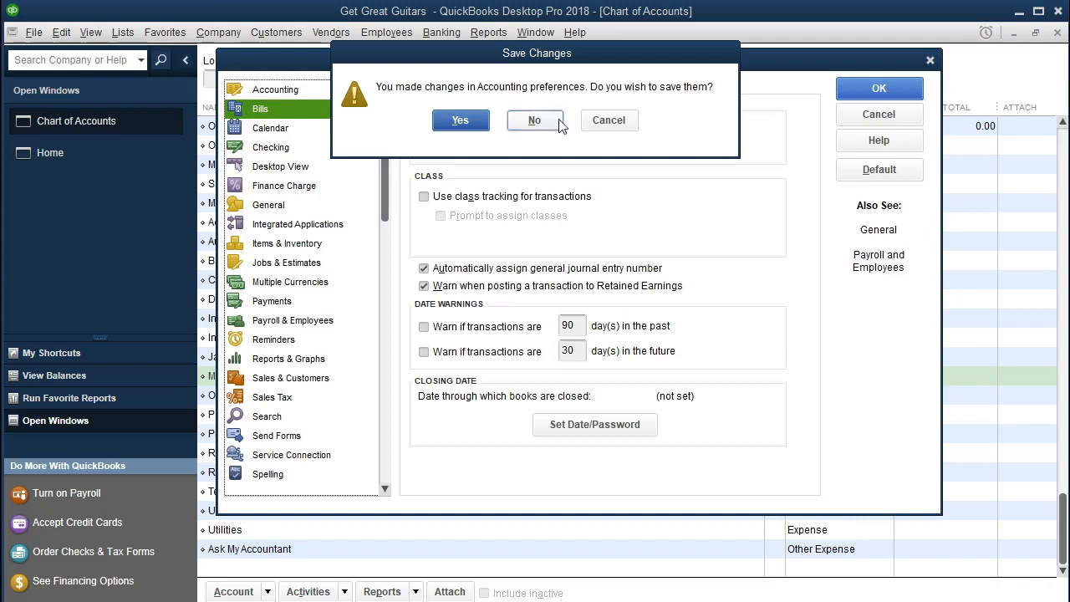
pyautogui.click(460, 120)
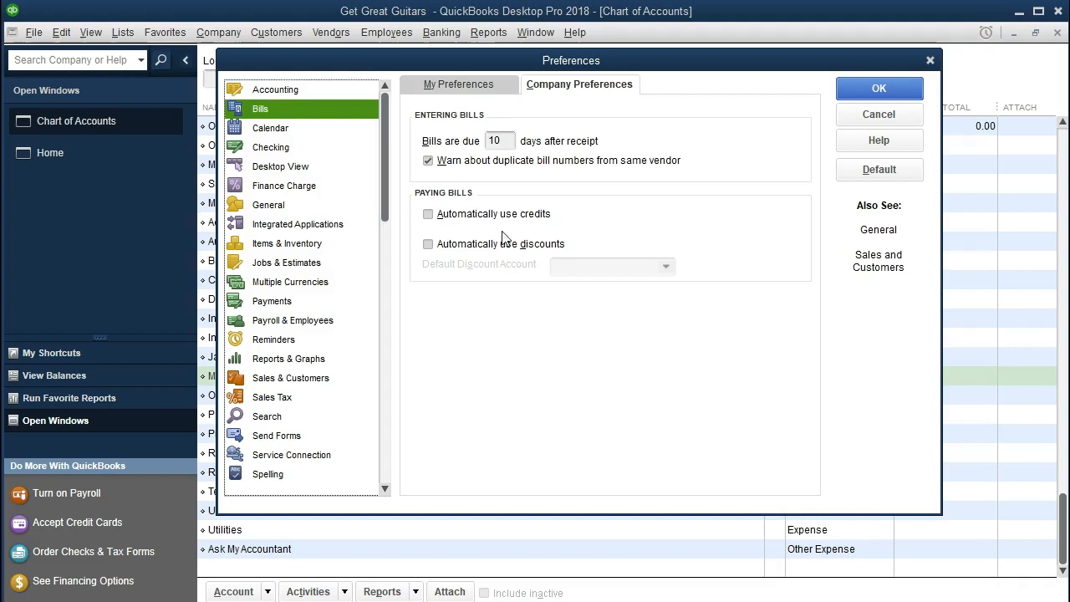
# Step: Review the personal Bills preferences and both the personal and company Calendar preferences
pyautogui.click(469, 92)
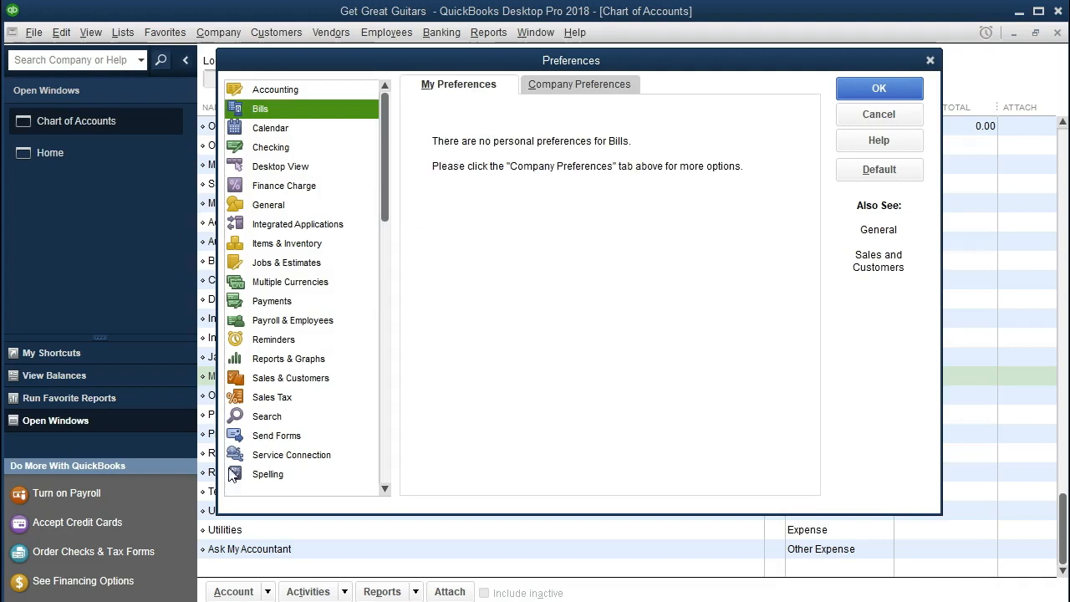
pyautogui.press('Down')
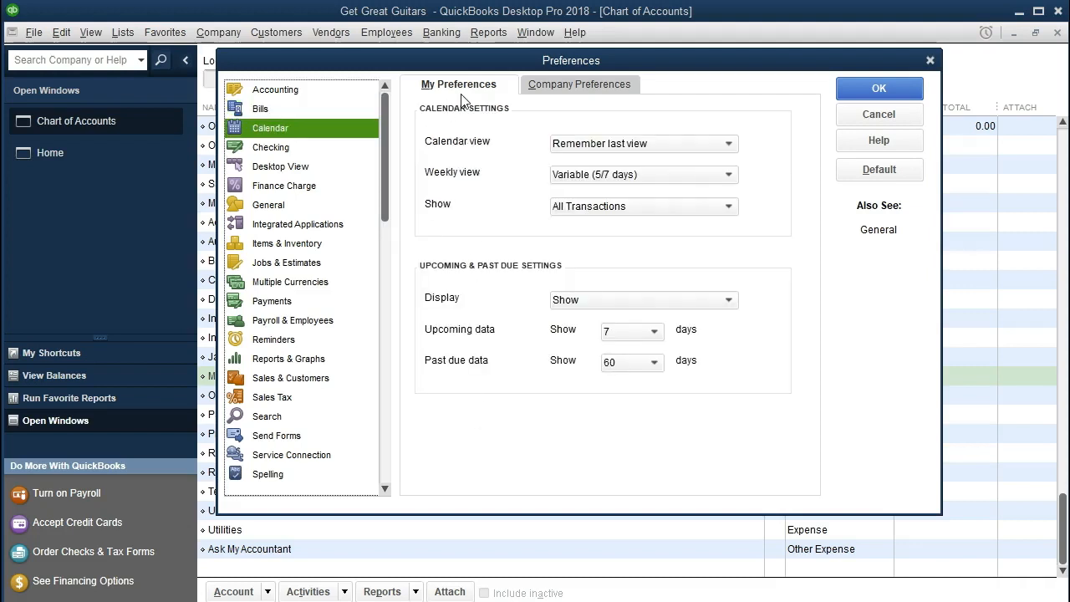
pyautogui.click(575, 86)
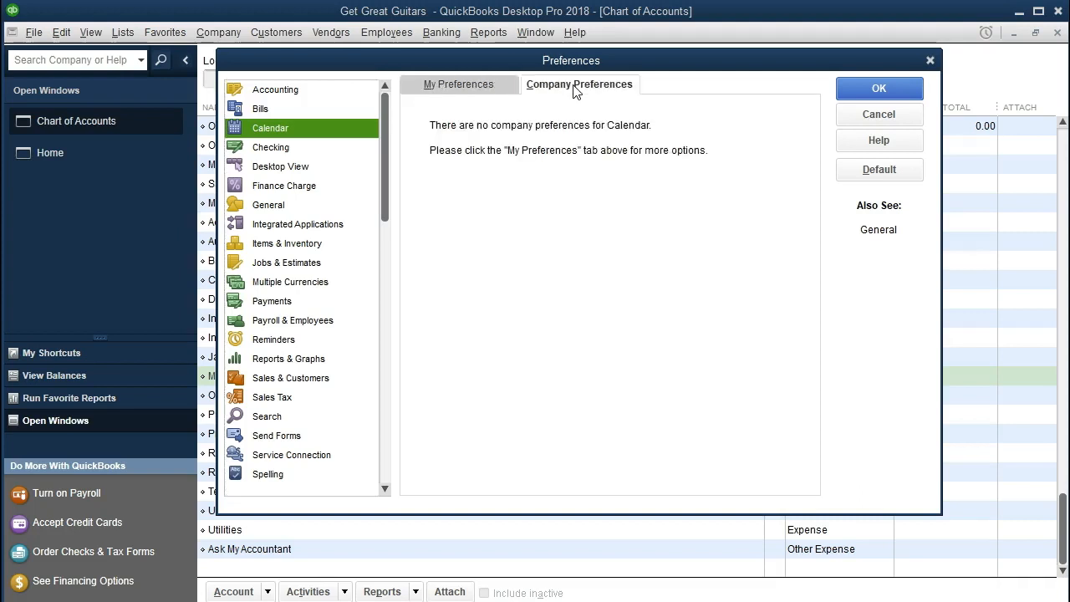
pyautogui.click(479, 91)
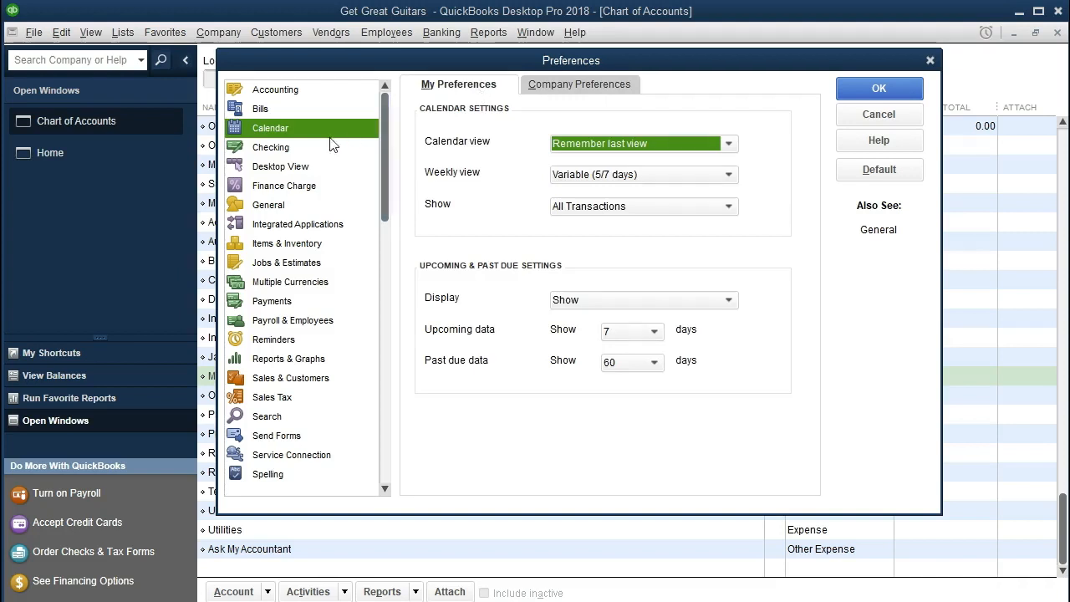
# Step: Review the personal and company preferences for Checking and General
pyautogui.click(276, 149)
pyautogui.click(578, 84)
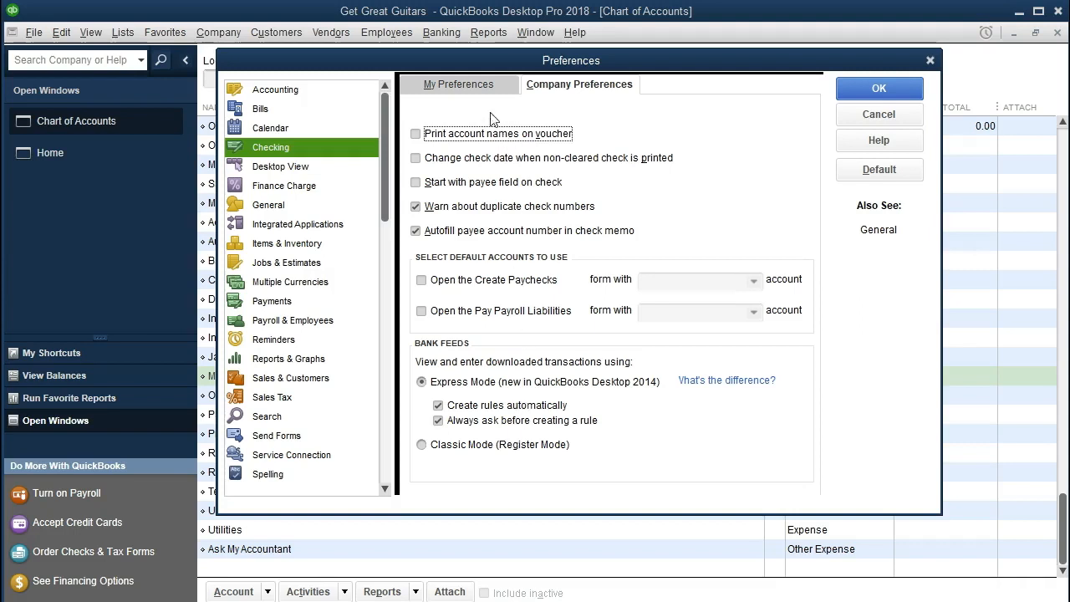
pyautogui.click(471, 92)
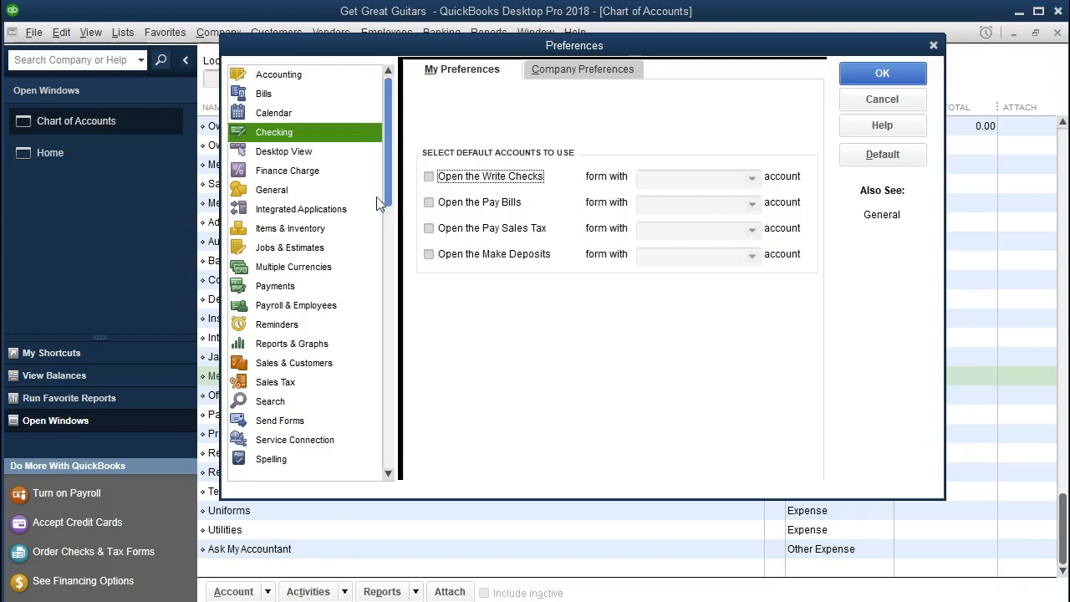
pyautogui.click(271, 190)
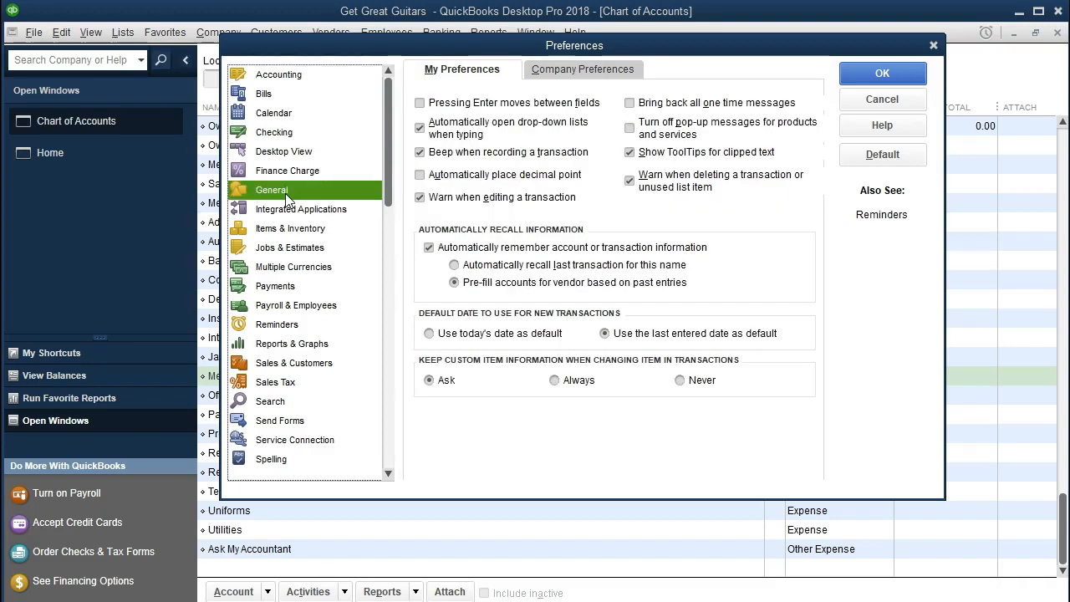
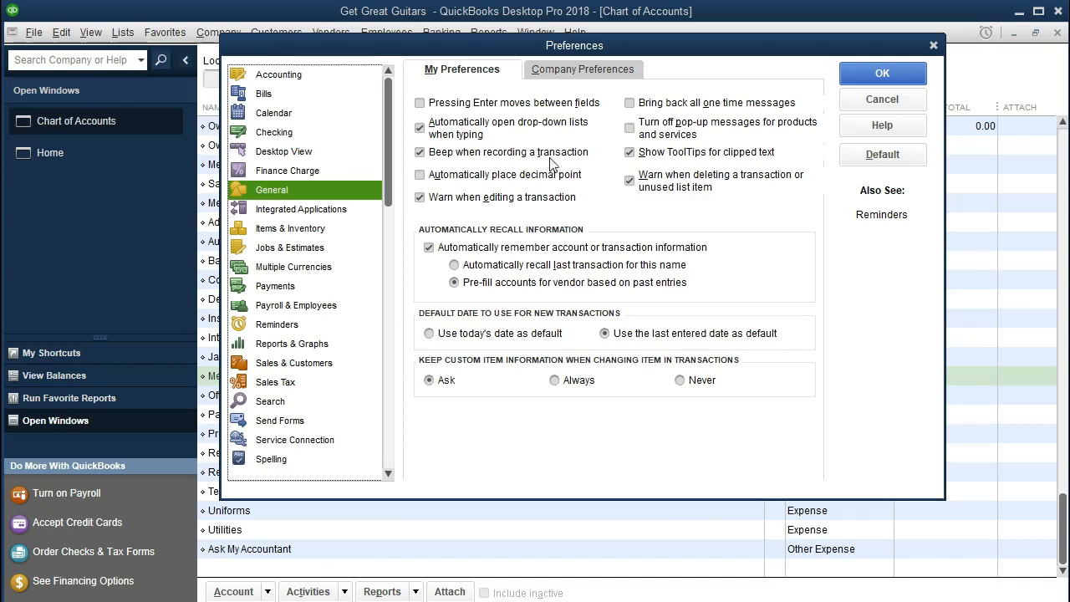
pyautogui.click(576, 73)
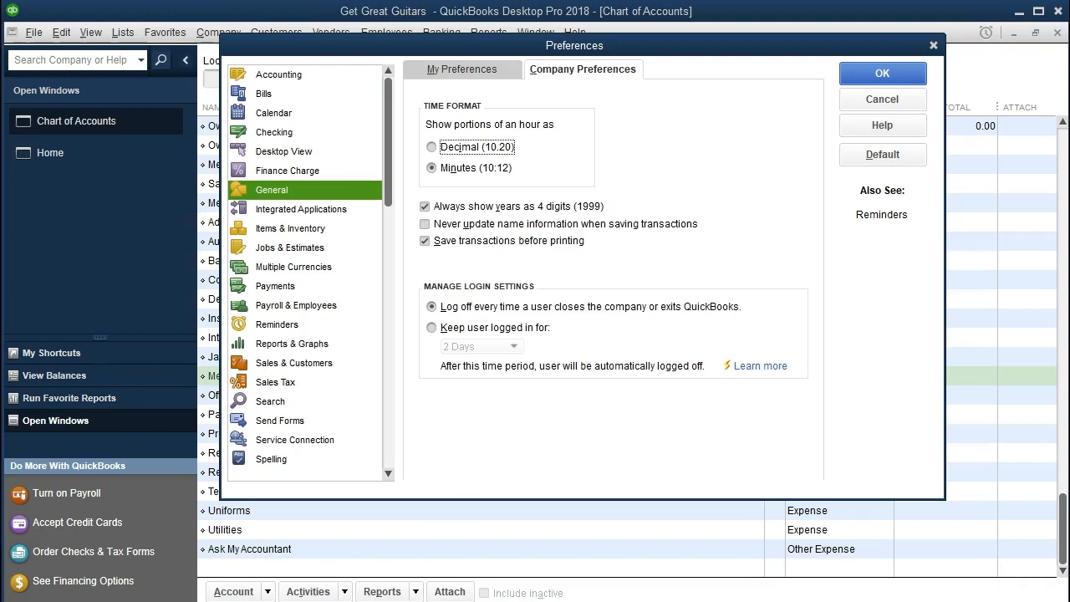
# Step: Activate inventory and purchase orders in the company's Items & Inventory preferences and save the change, allowing all open windows to close
pyautogui.click(289, 229)
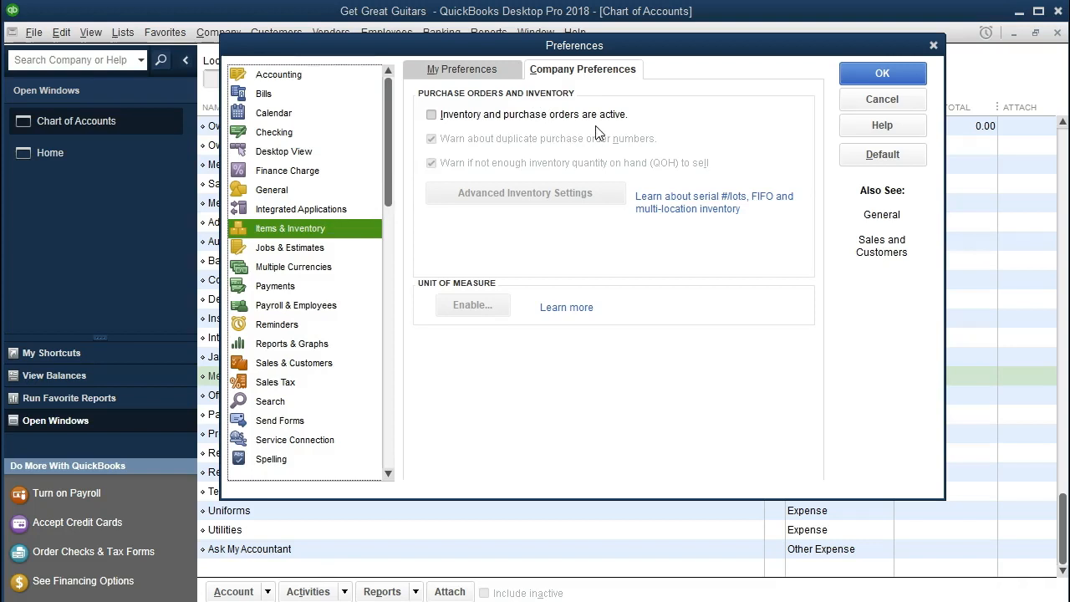
pyautogui.click(431, 115)
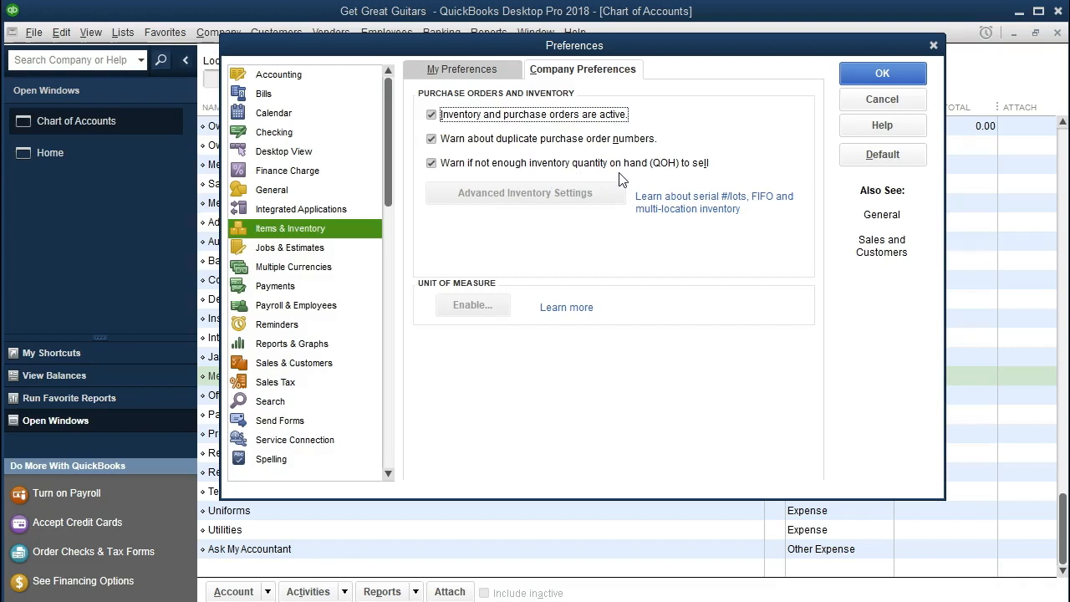
pyautogui.click(483, 74)
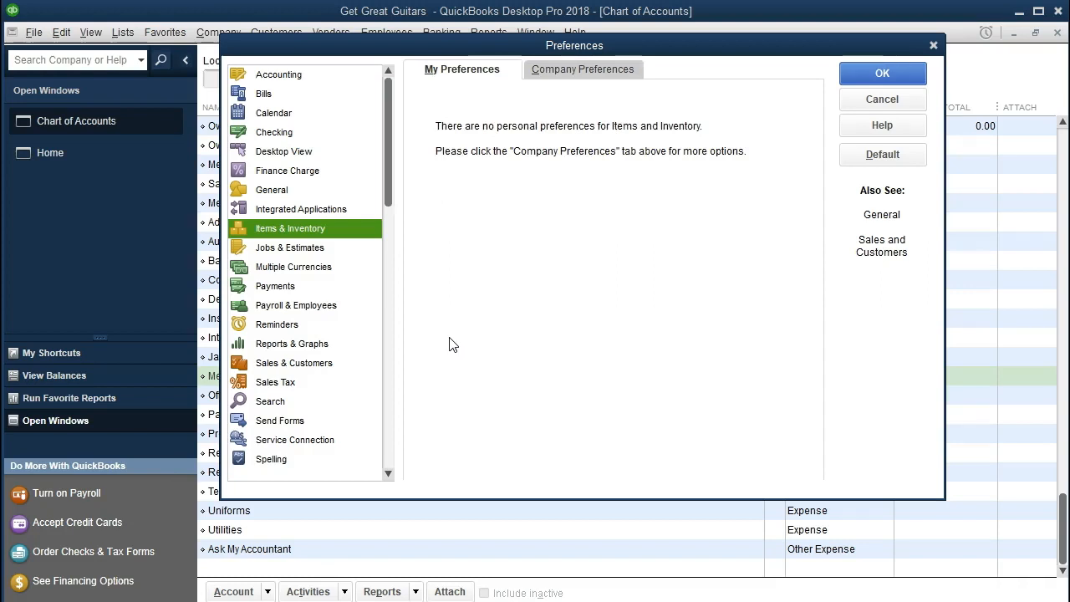
pyautogui.click(322, 254)
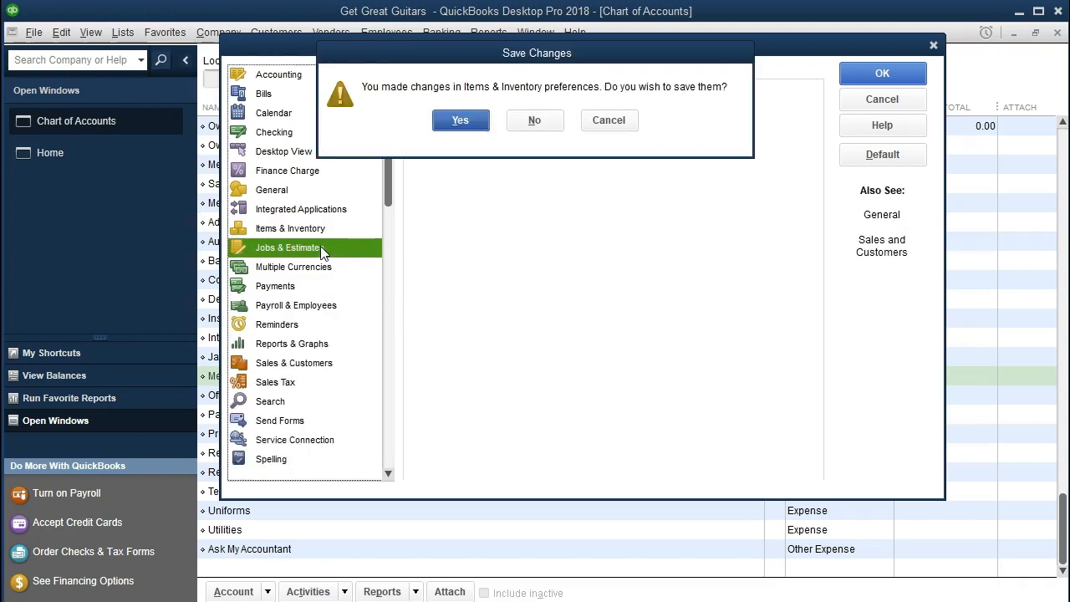
pyautogui.click(458, 122)
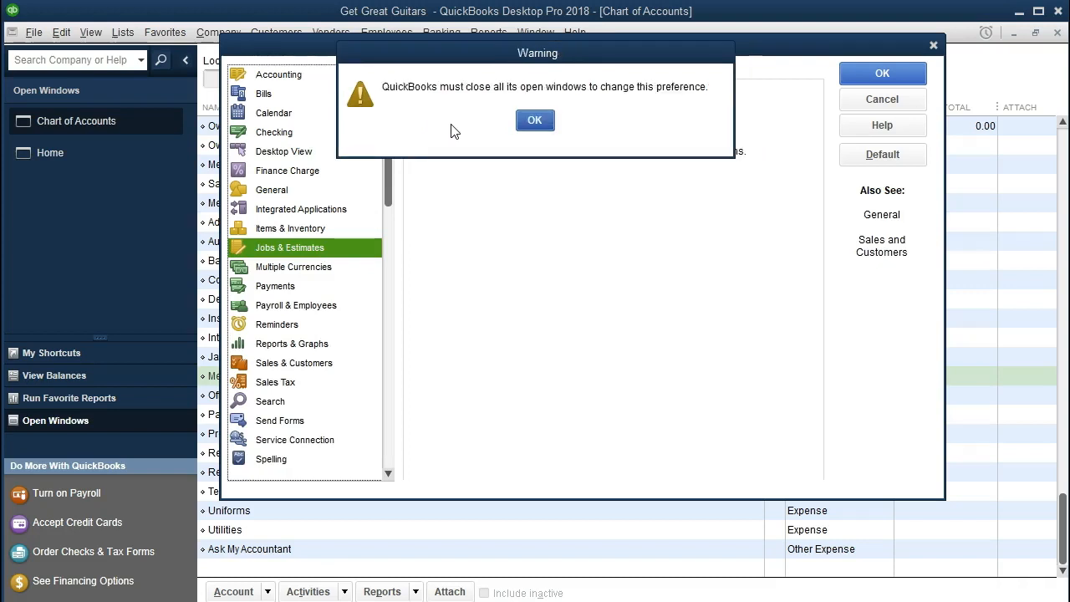
pyautogui.click(535, 122)
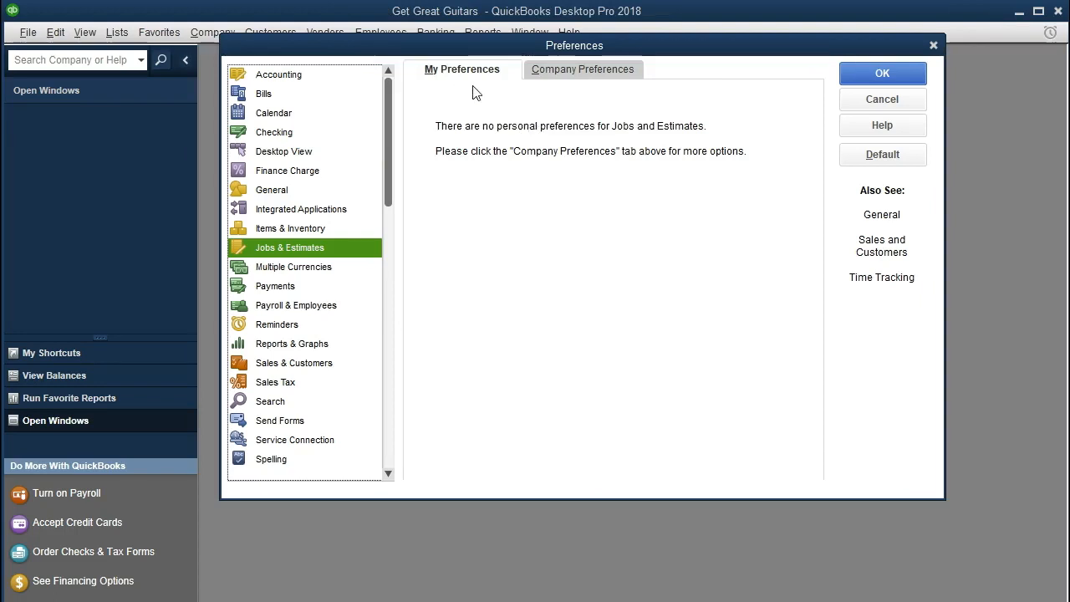
# Step: Review the company preferences for Jobs & Estimates and both the company and personal preferences for Payroll & Employees
pyautogui.click(562, 74)
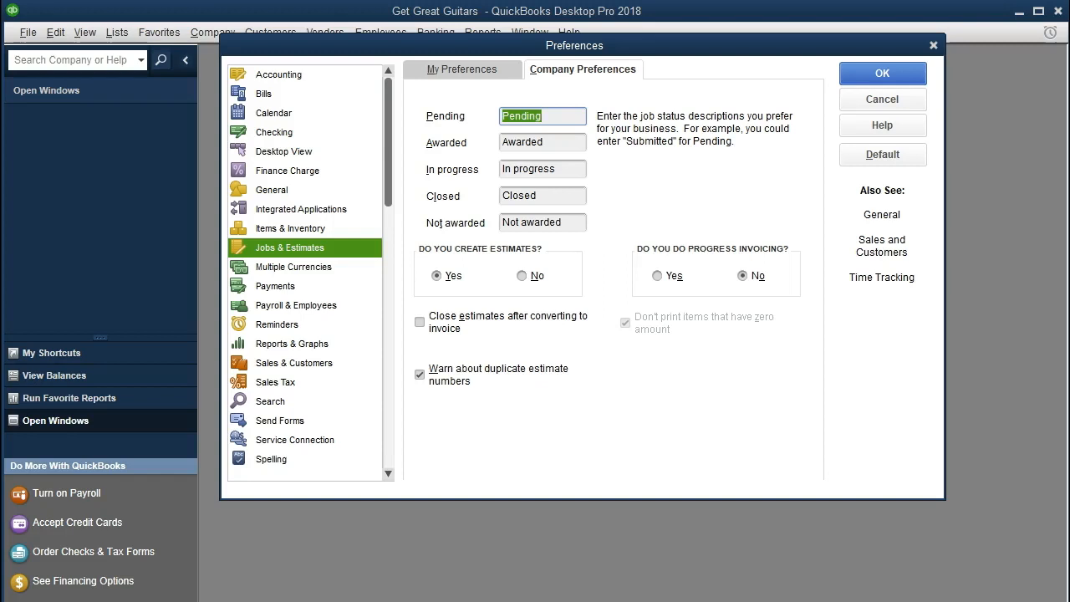
pyautogui.click(321, 312)
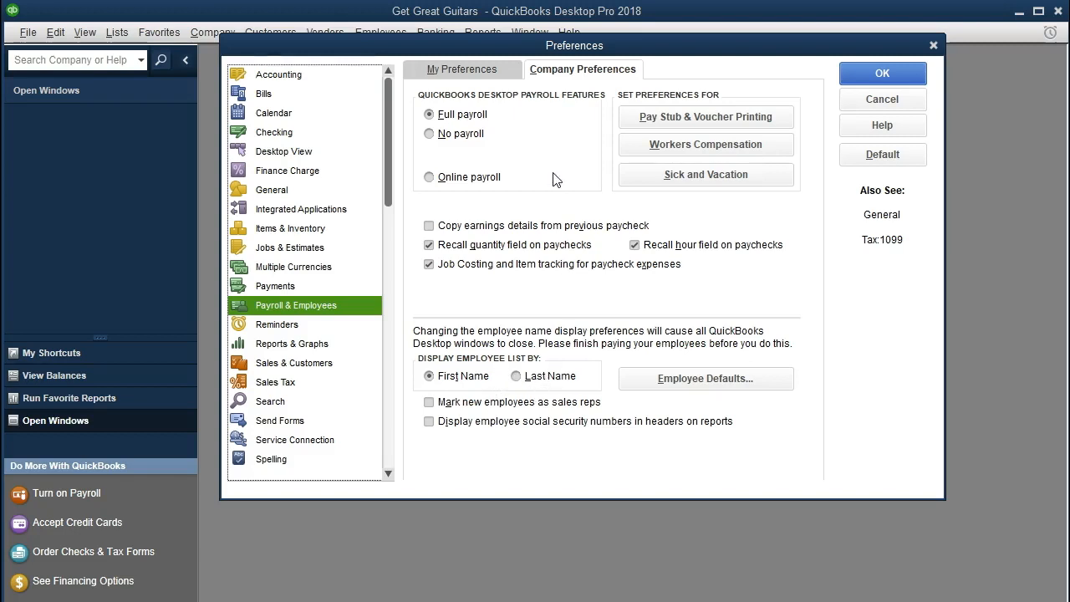
pyautogui.click(470, 72)
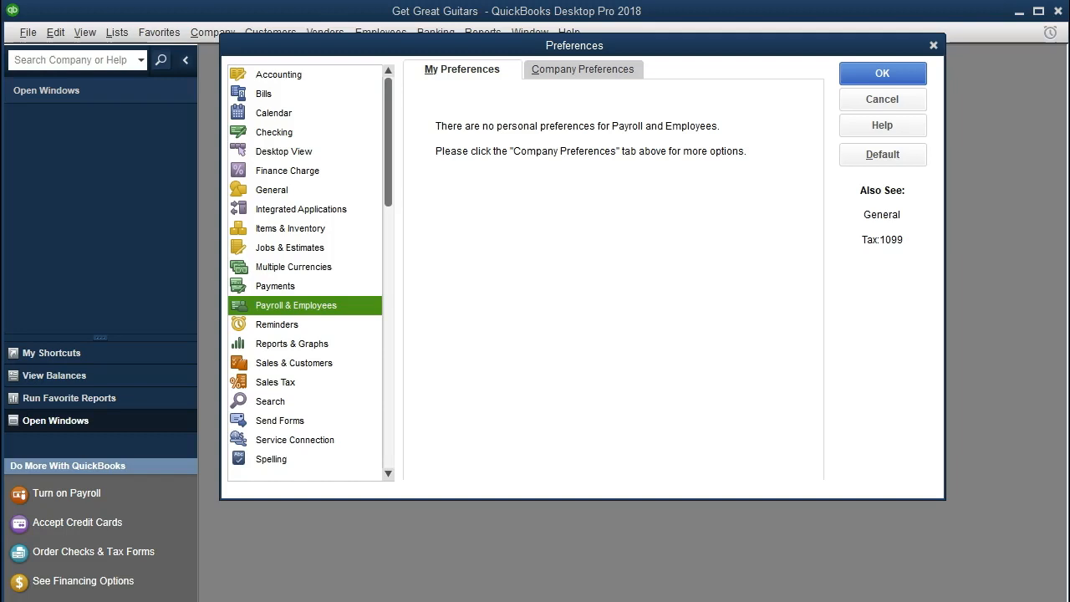
# Step: Set every available reminder in the company's Reminders preferences to Don't Remind Me, from Checks to Print through To Do Notes, and save the changes
pyautogui.click(278, 327)
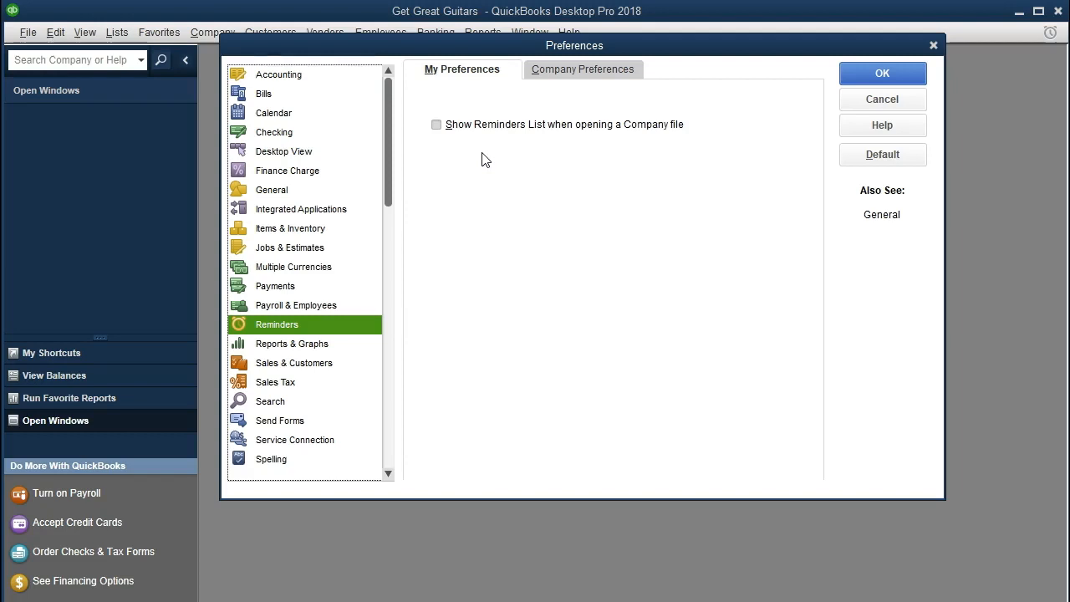
pyautogui.click(553, 76)
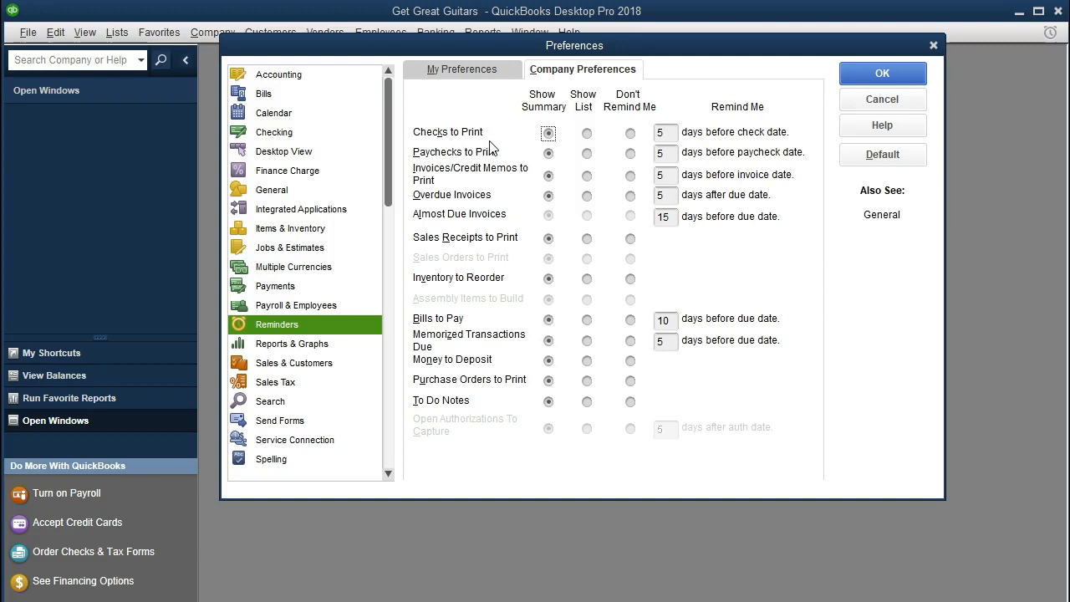
pyautogui.click(630, 135)
pyautogui.click(630, 155)
pyautogui.click(630, 177)
pyautogui.click(631, 197)
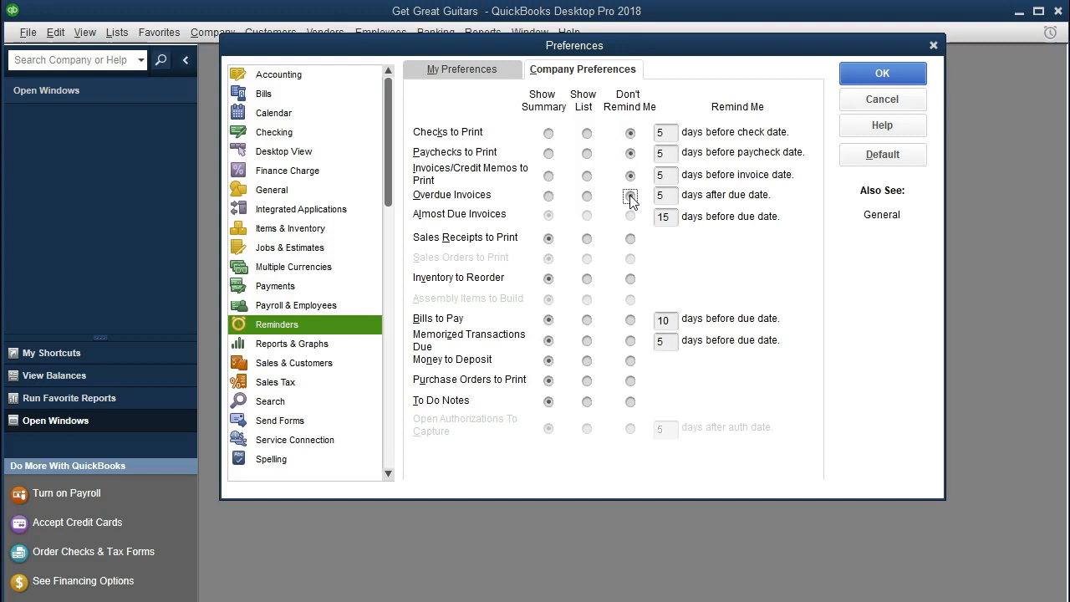
pyautogui.click(630, 241)
pyautogui.click(629, 280)
pyautogui.click(631, 320)
pyautogui.click(632, 344)
pyautogui.click(631, 363)
pyautogui.click(631, 382)
pyautogui.click(631, 402)
pyautogui.click(297, 353)
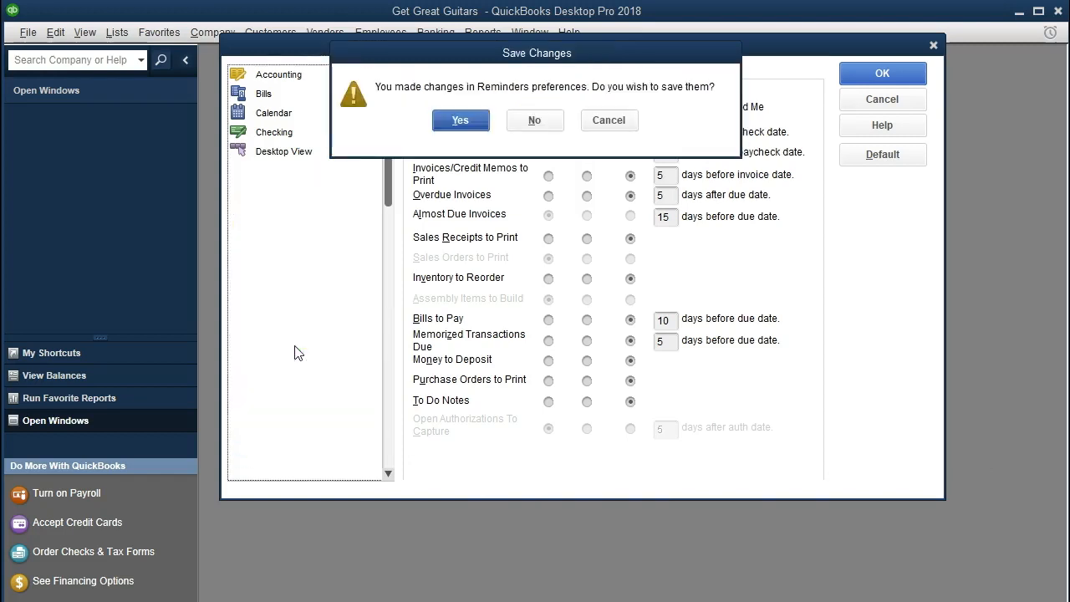
pyautogui.click(459, 122)
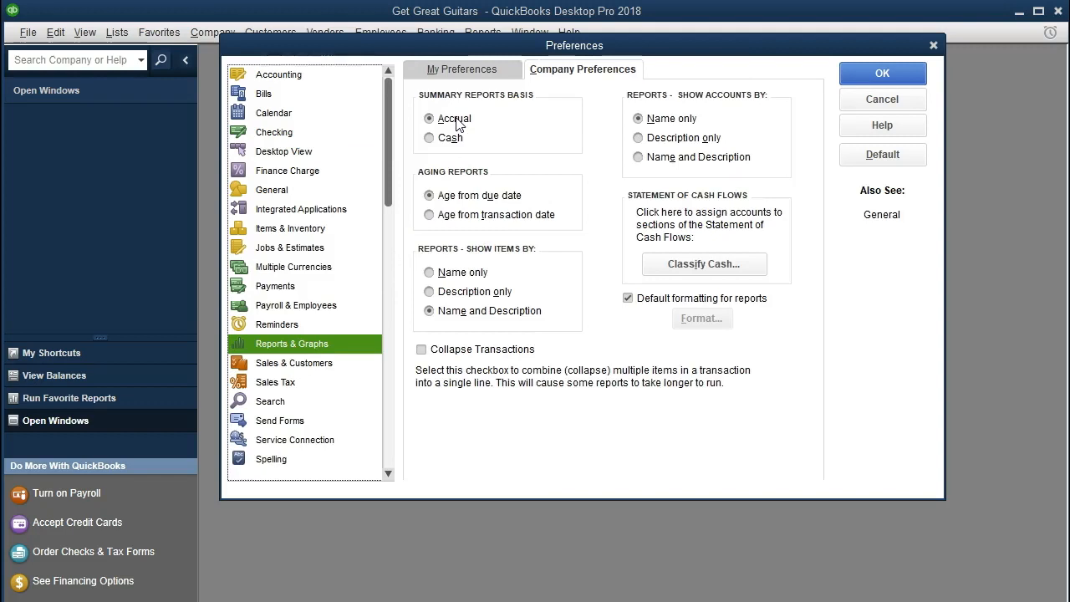
# Step: Set reports and graphs to refresh automatically in the personal Reports & Graphs preferences and save the change
pyautogui.click(462, 71)
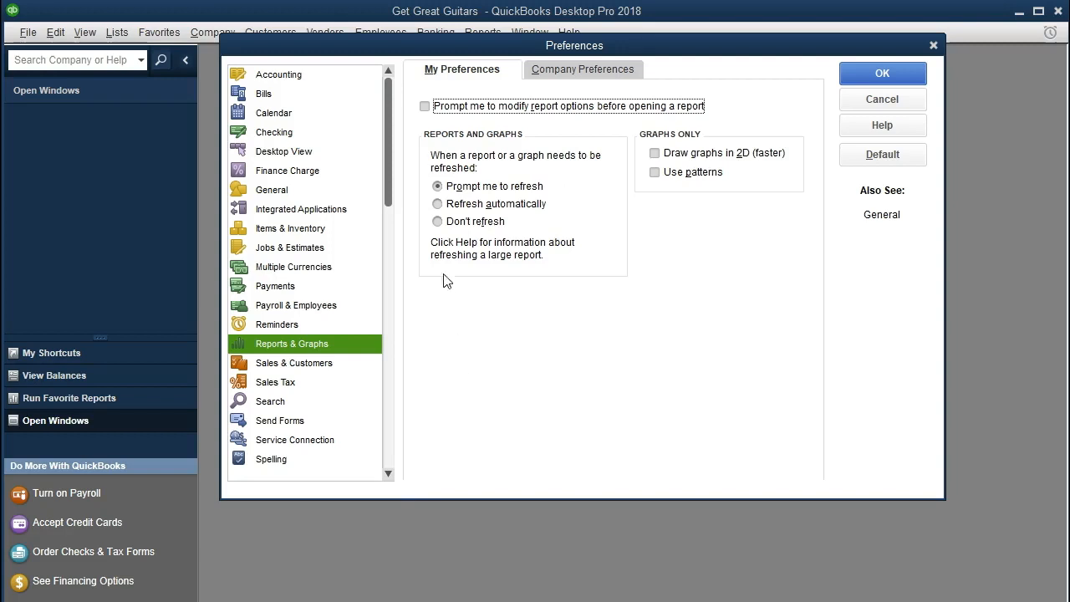
pyautogui.click(436, 204)
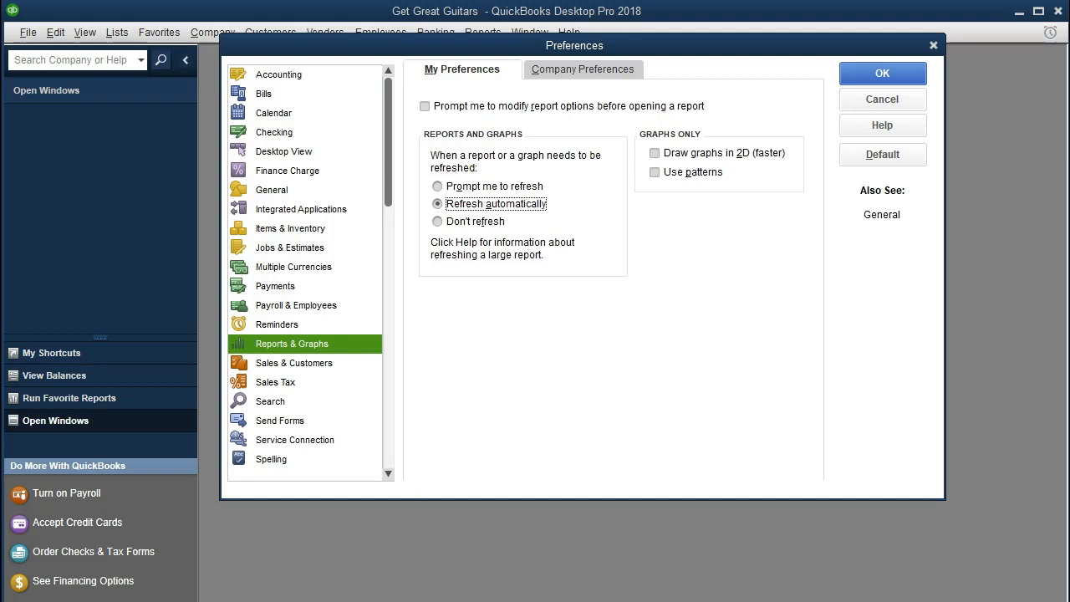
pyautogui.hotkey('shift', 'Tab')
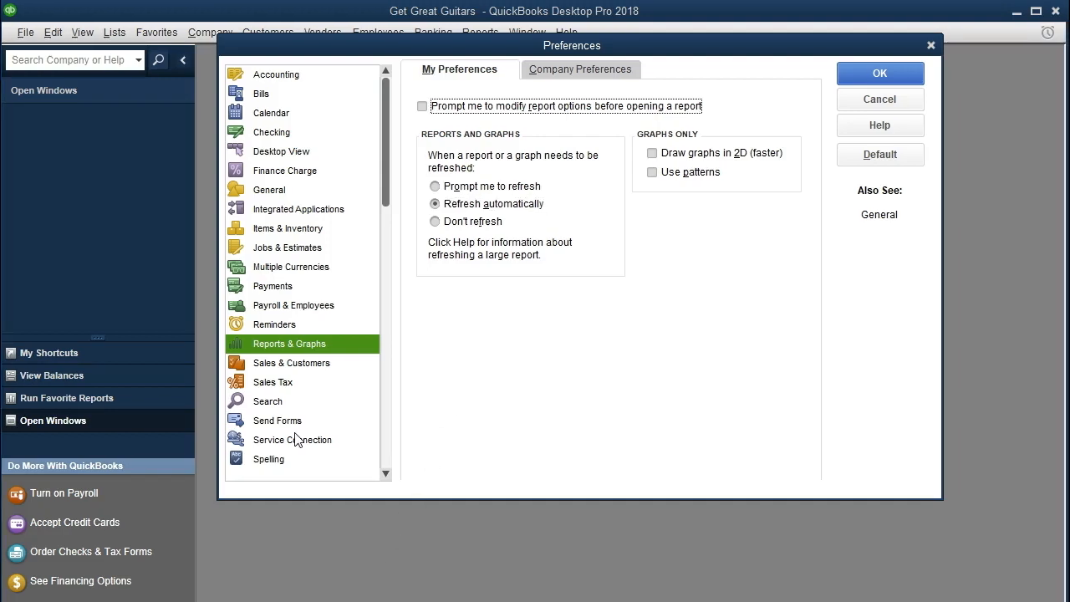
pyautogui.click(598, 78)
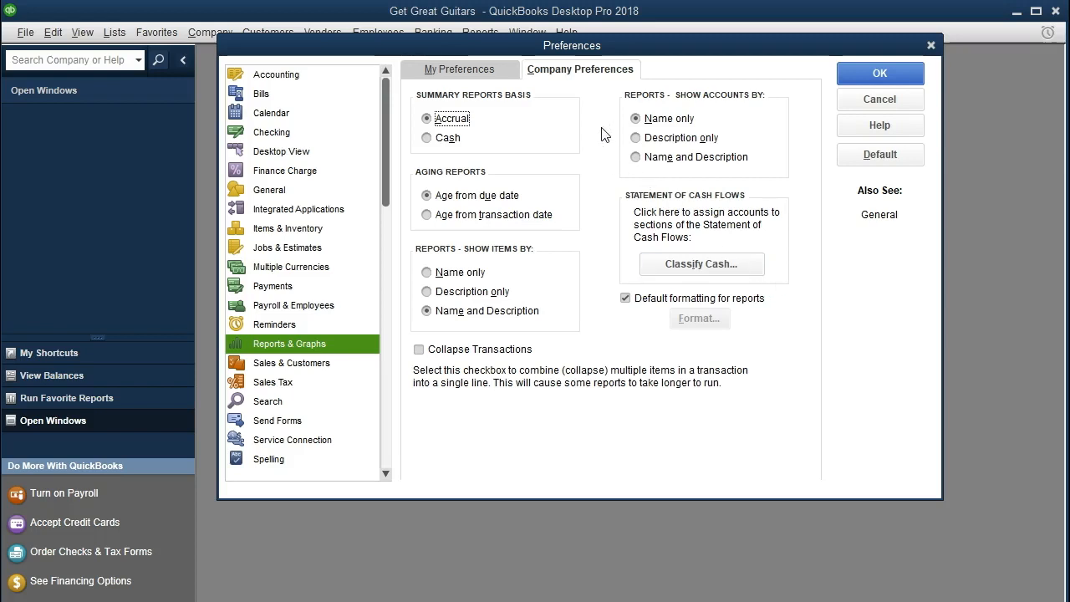
pyautogui.click(482, 77)
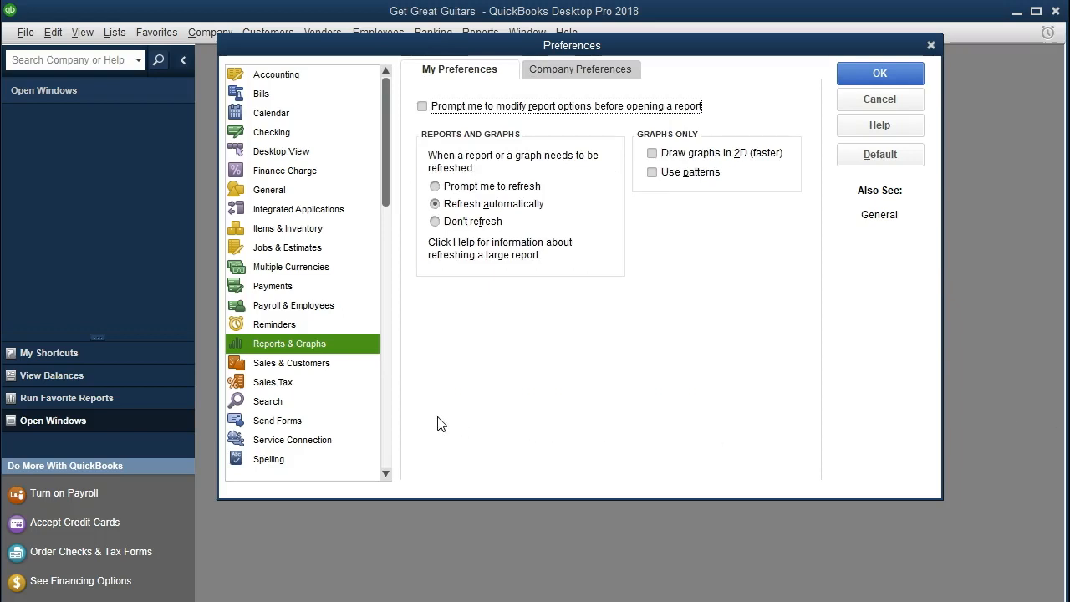
pyautogui.click(288, 387)
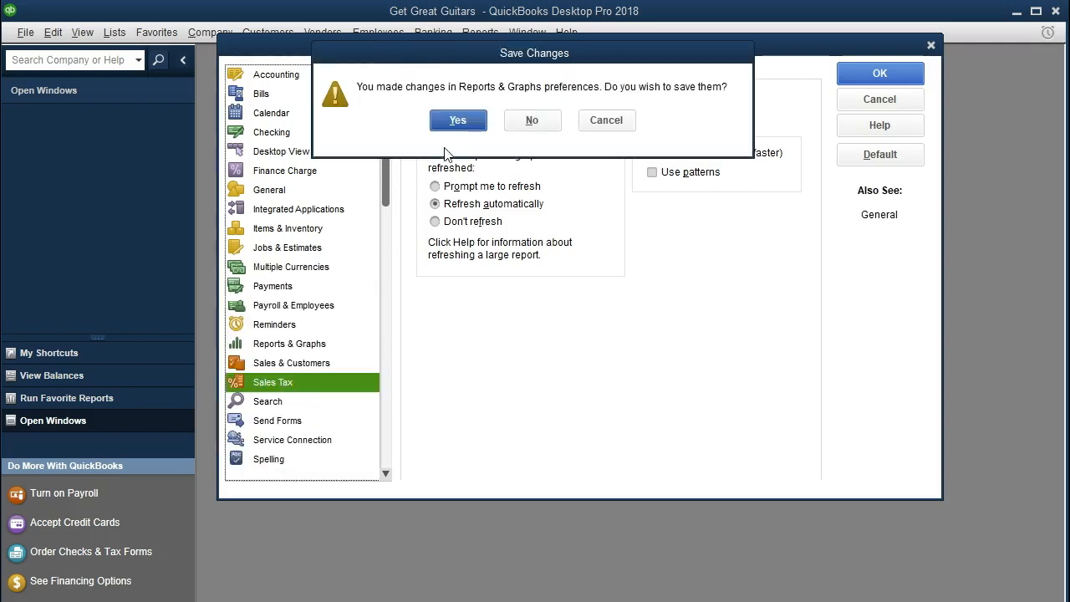
pyautogui.click(454, 123)
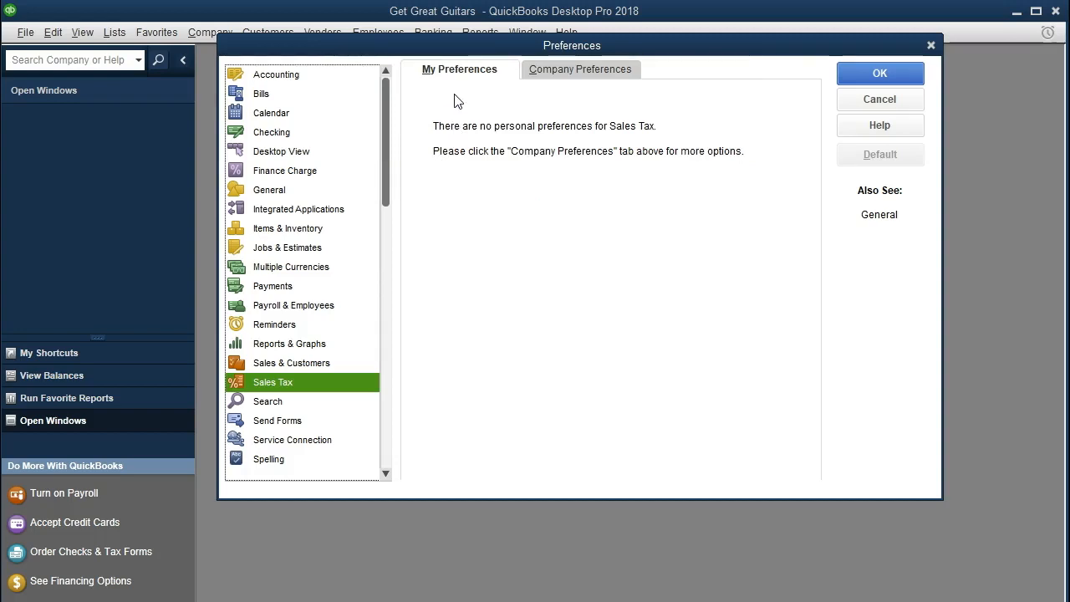
# Step: Turn on charging sales tax in the company preferences and start a Sales Tax Item named Sales Tax with a 5% rate
pyautogui.click(576, 75)
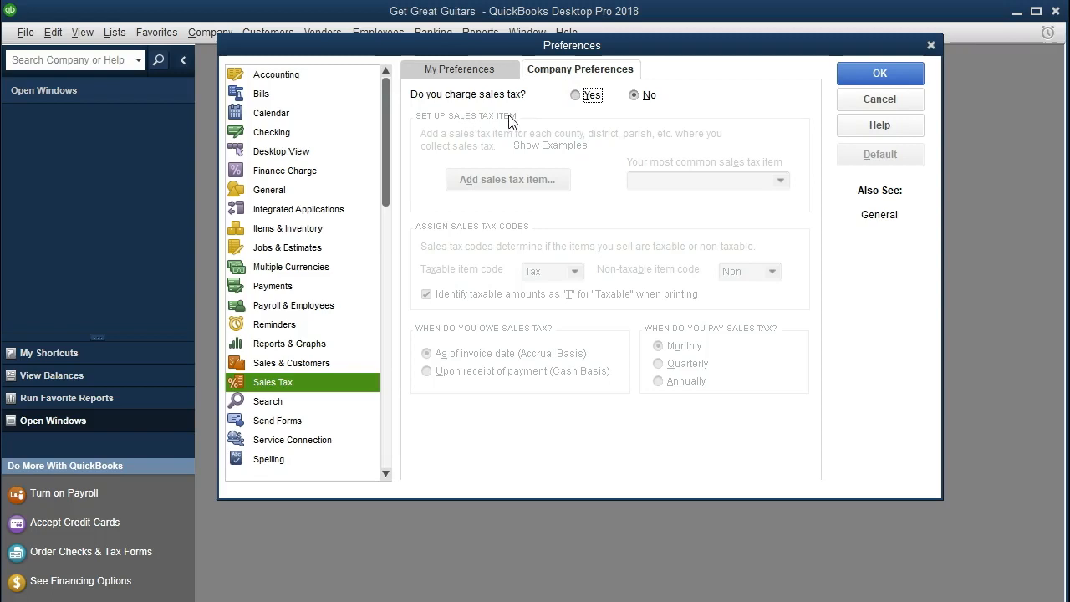
pyautogui.click(575, 95)
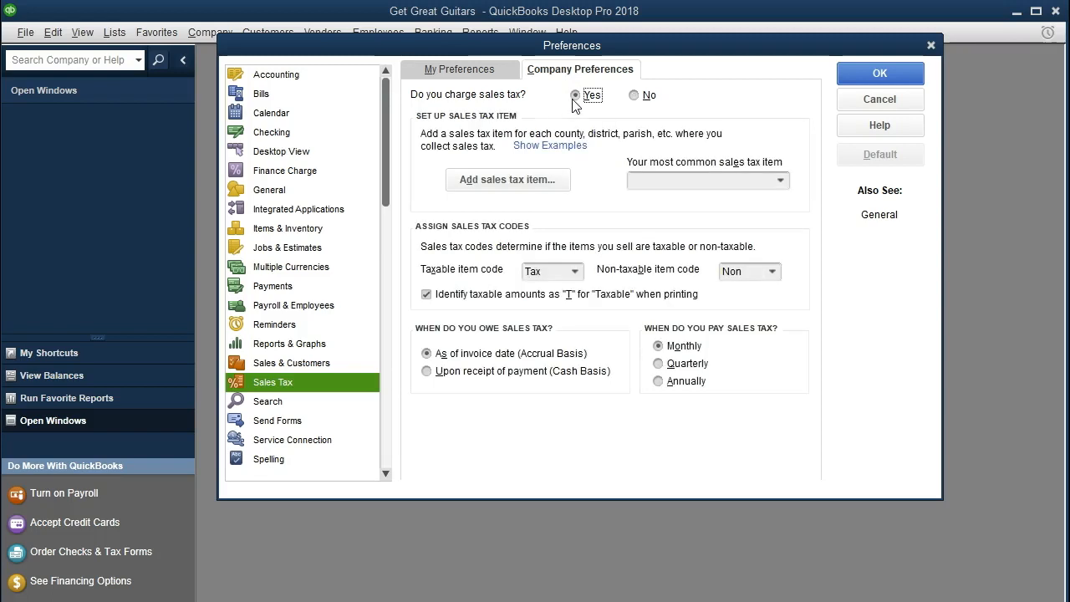
pyautogui.click(549, 180)
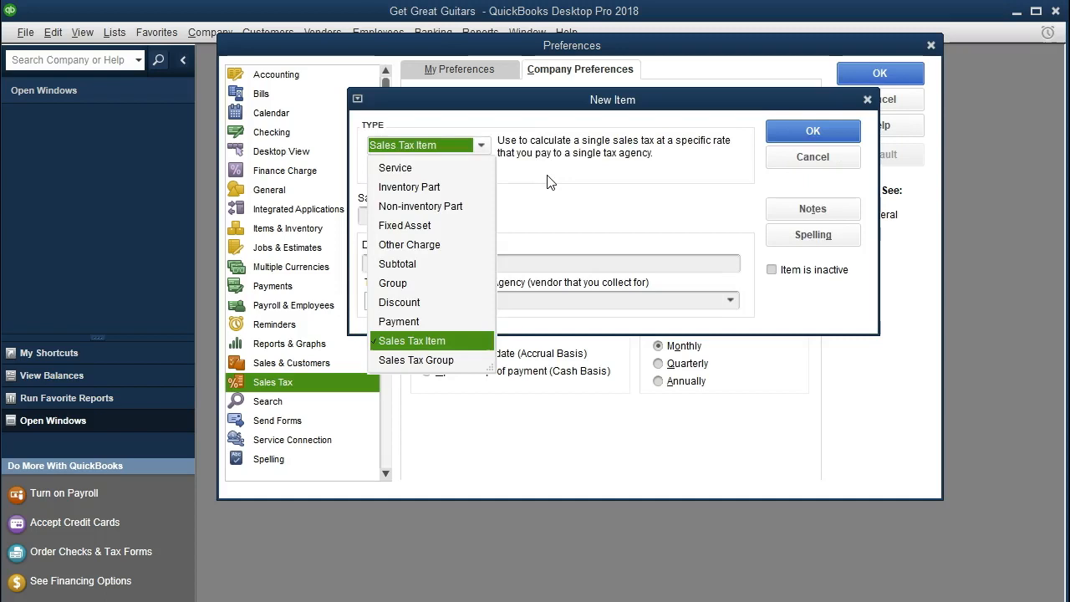
pyautogui.click(428, 341)
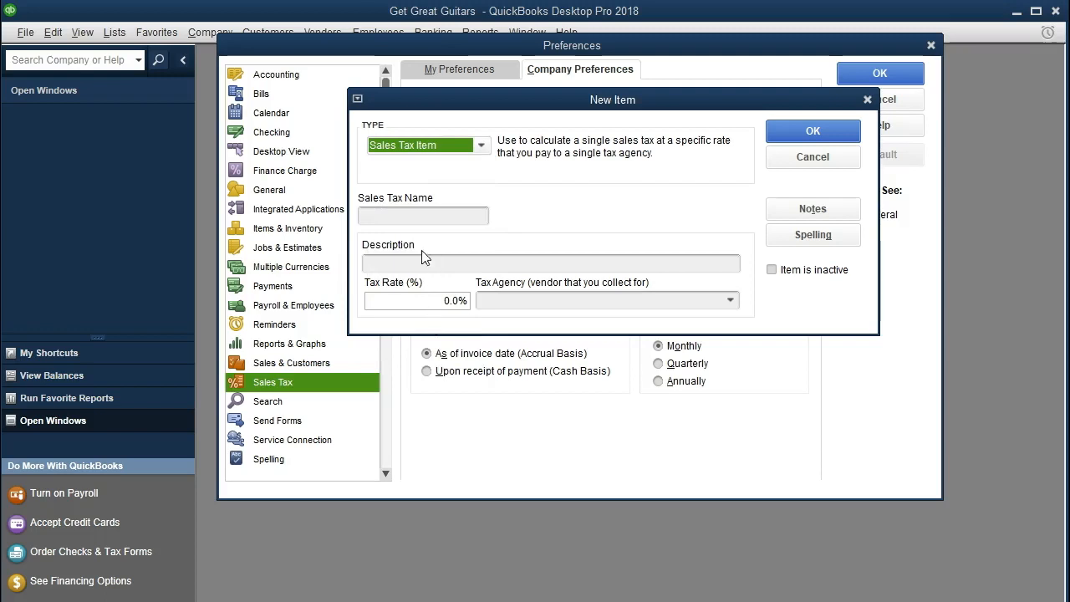
pyautogui.click(416, 215)
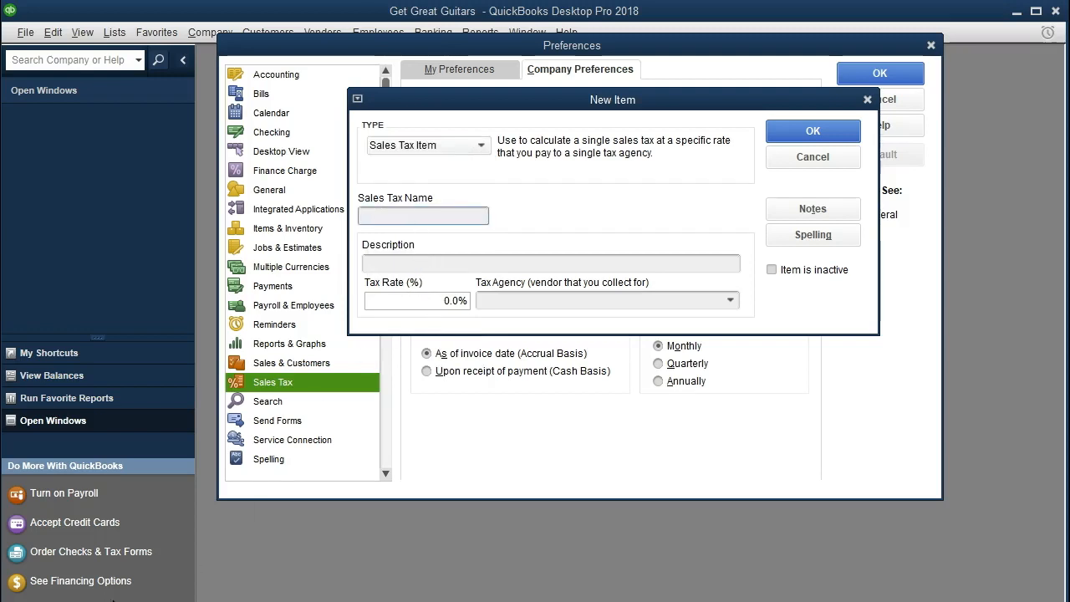
pyautogui.write('Sales Tax')
pyautogui.press('Tab')
pyautogui.write('5')
pyautogui.click(427, 299)
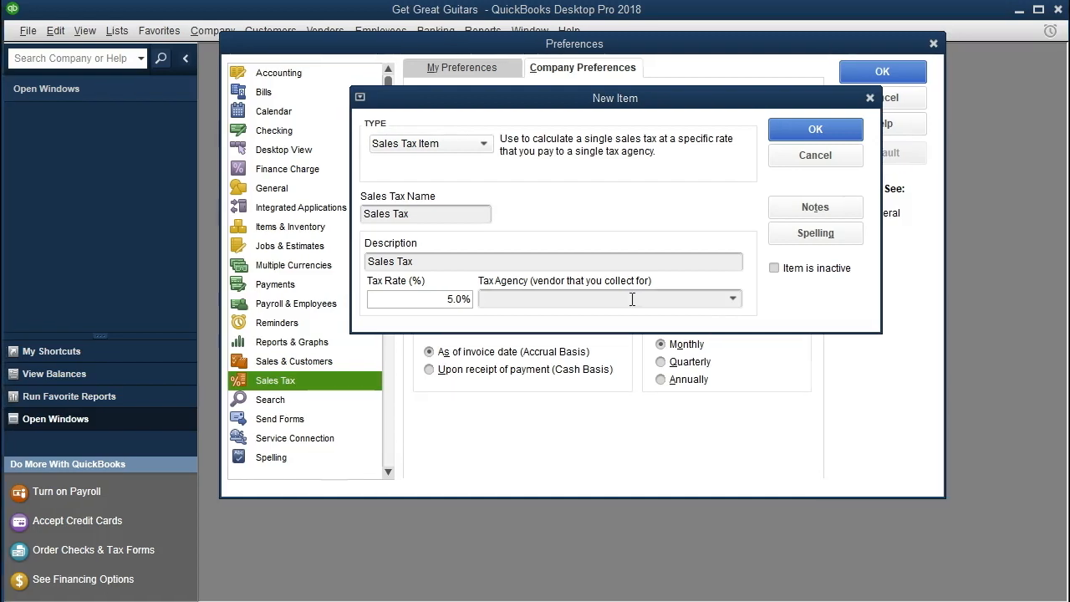
# Step: Add a new vendor named NY State Stales Tax as the item's tax agency, leaving its other settings blank
pyautogui.click(735, 300)
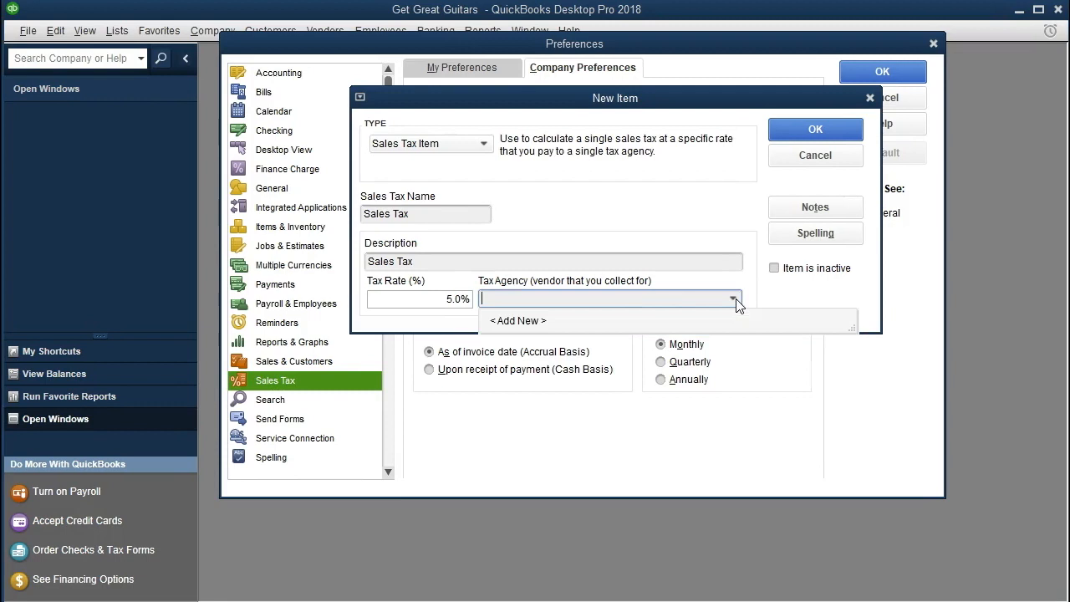
pyautogui.click(543, 322)
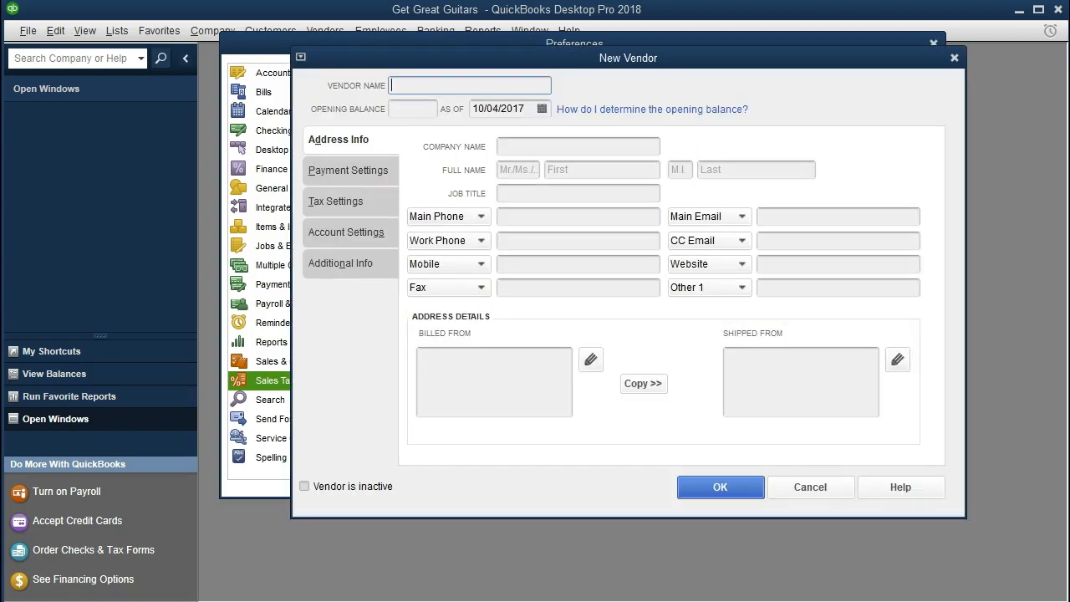
pyautogui.write('NY State Stales Tax')
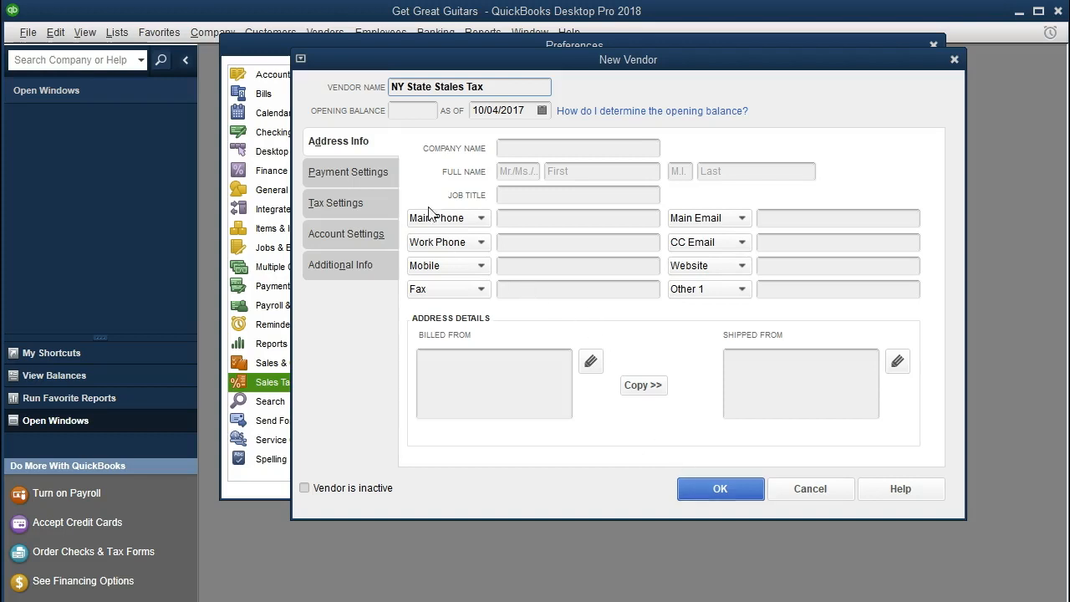
pyautogui.click(359, 174)
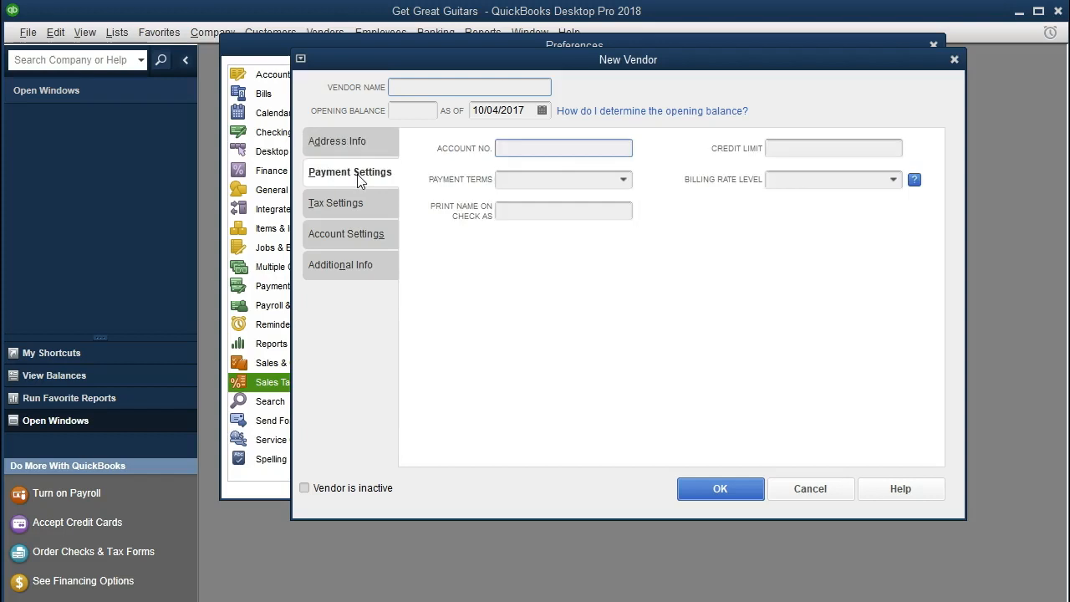
pyautogui.click(341, 204)
pyautogui.click(339, 236)
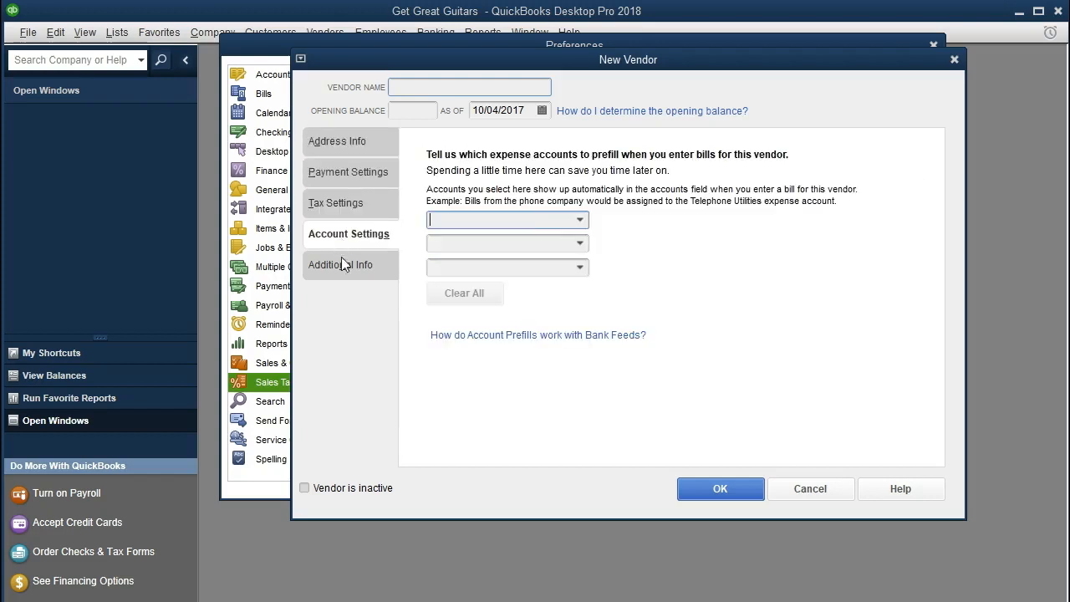
pyautogui.click(344, 269)
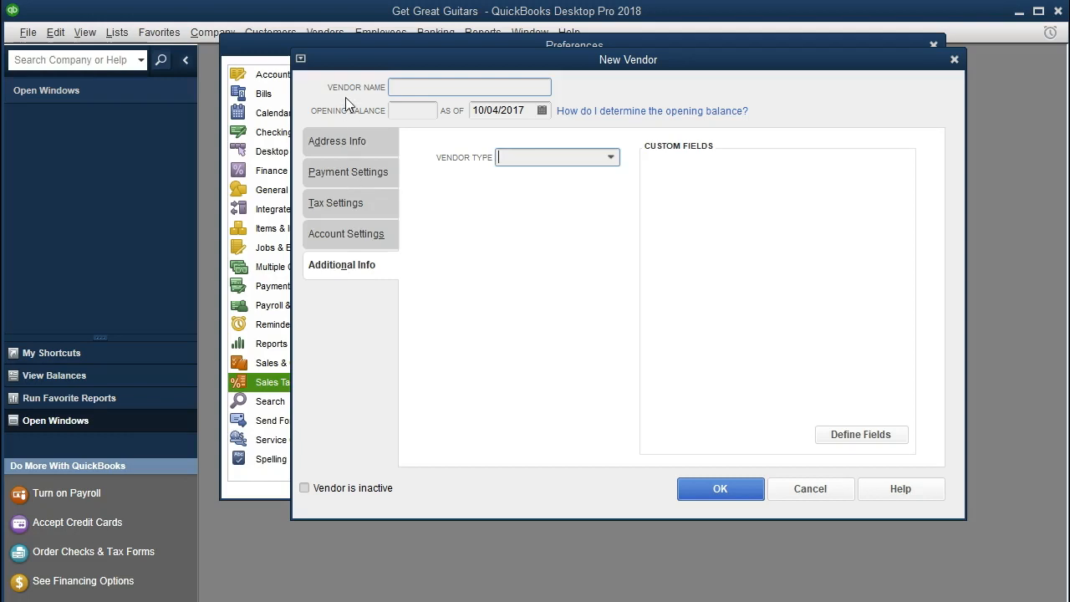
pyautogui.click(692, 490)
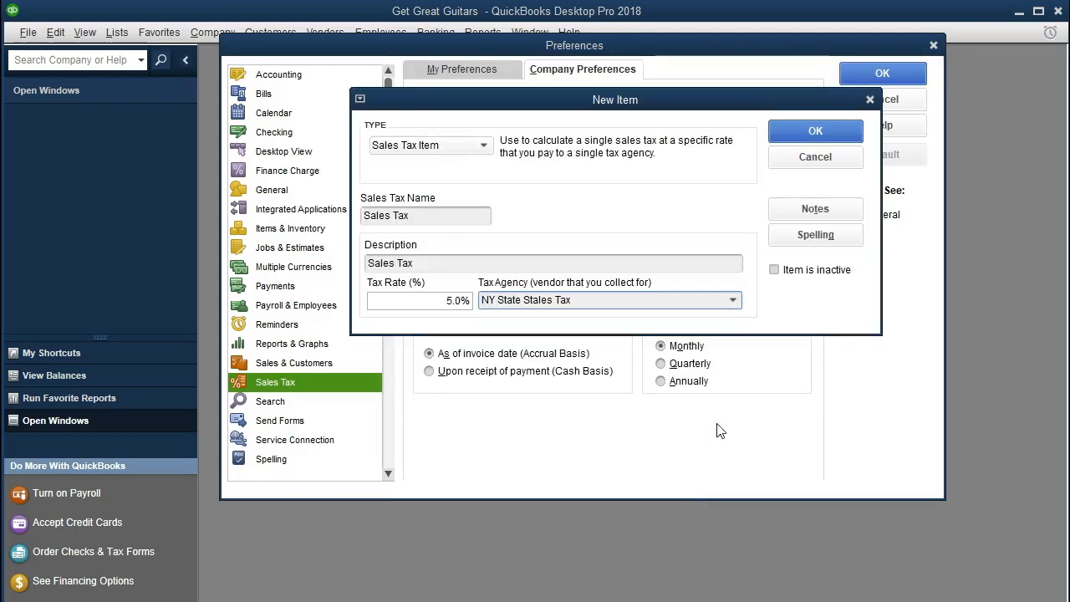
# Step: Save the sales tax item and the preferences, making all existing customers and all non-inventory and inventory parts taxable
pyautogui.click(806, 134)
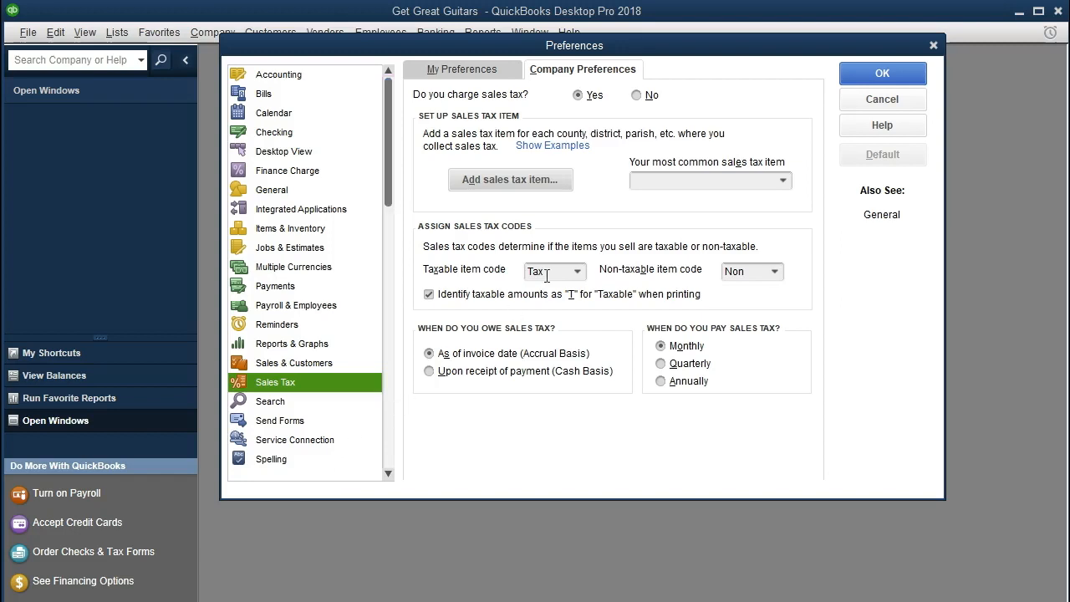
pyautogui.click(878, 77)
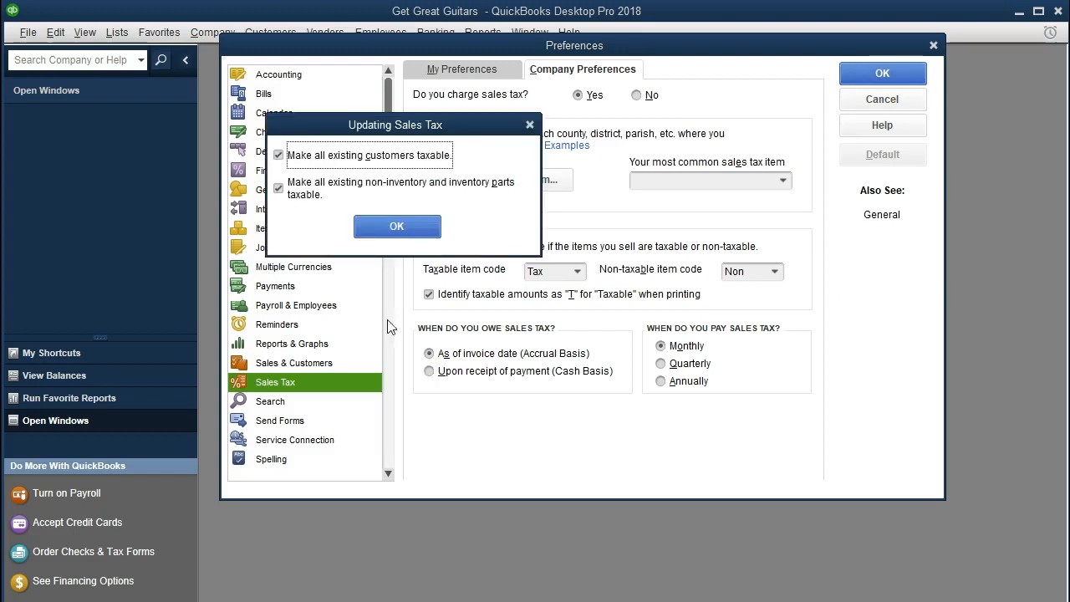
pyautogui.click(402, 228)
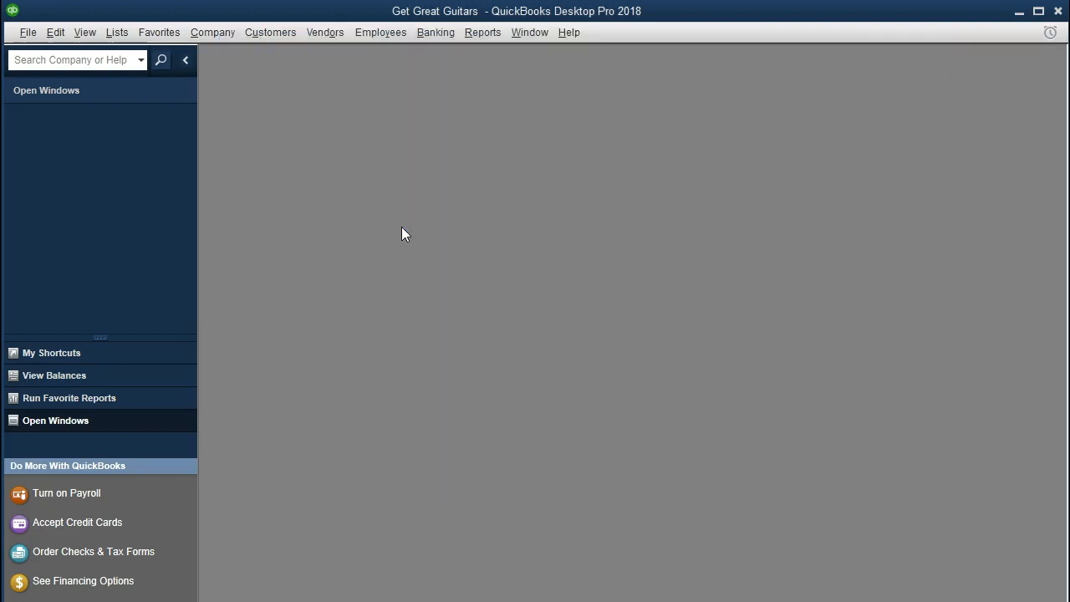